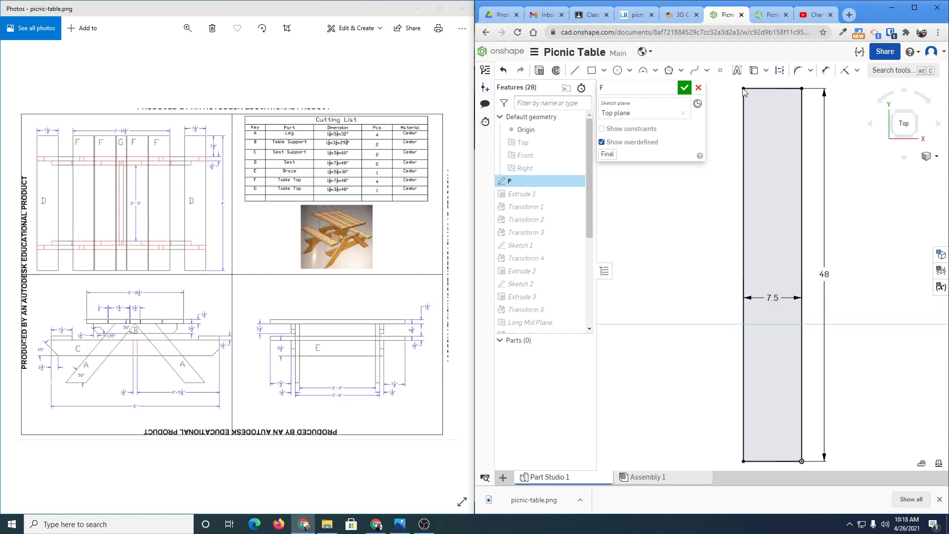
- Enlarge the picnic table reference drawing and bring its Cutting List into view to read the part dimensions
scroll(681, 315, down, 1)
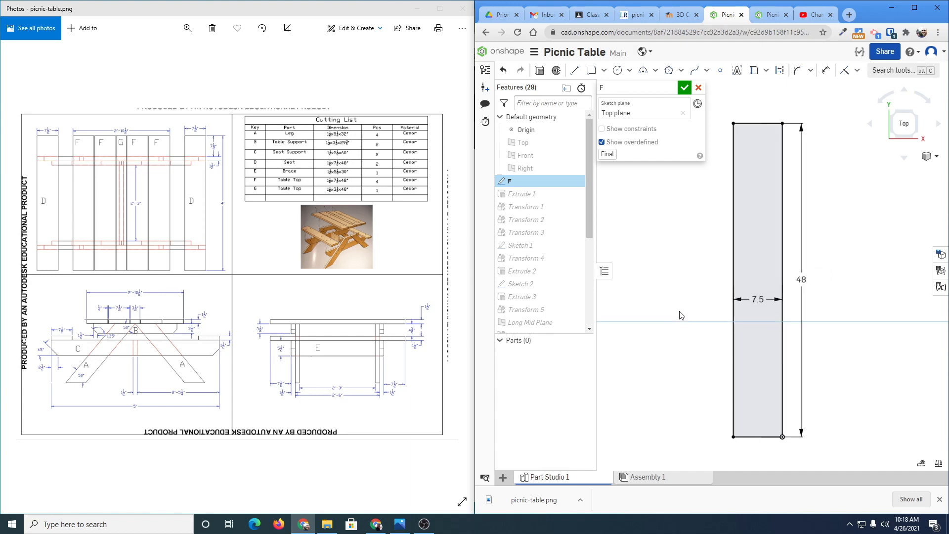
middle_drag(681, 315, 682, 280)
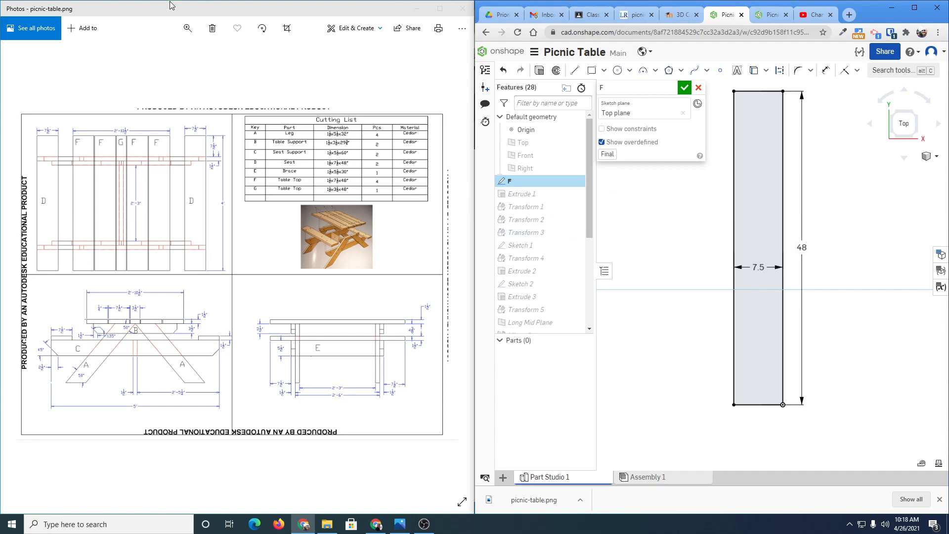
click(187, 28)
drag(188, 52, 153, 60)
mouse_move(322, 137)
mouse_down()
mouse_move(253, 165)
mouse_move(177, 251)
mouse_up()
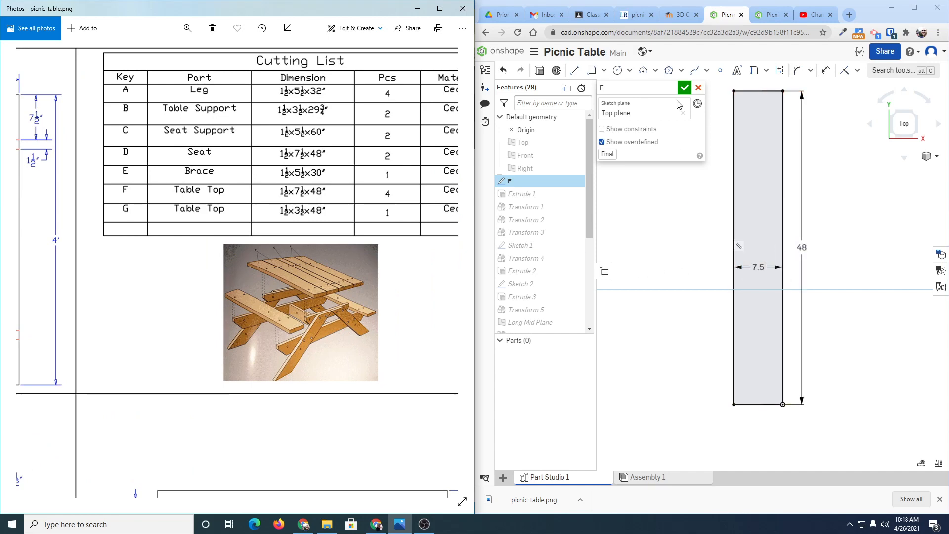
- Accept the F sketch on the Top plane and view the extruded F board in 3D
click(684, 88)
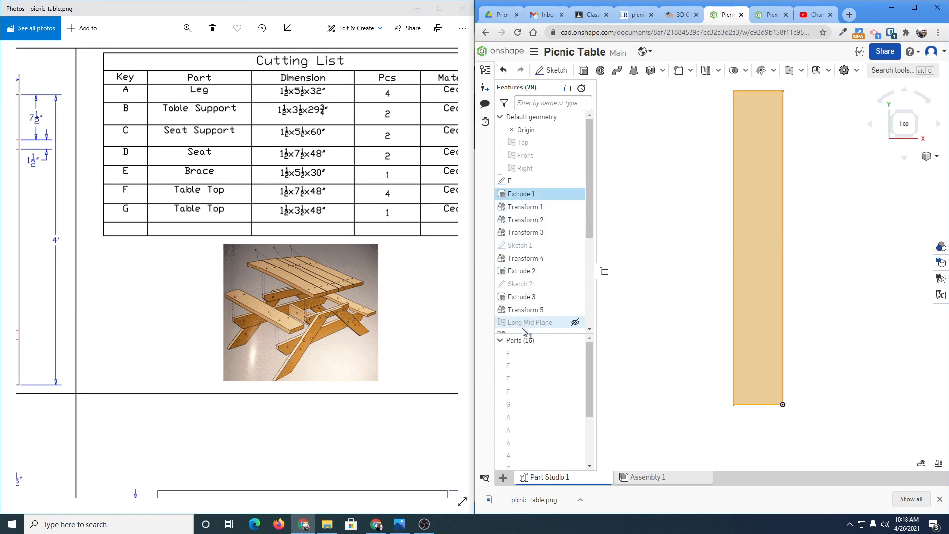
click(650, 288)
right_drag(673, 351, 662, 321)
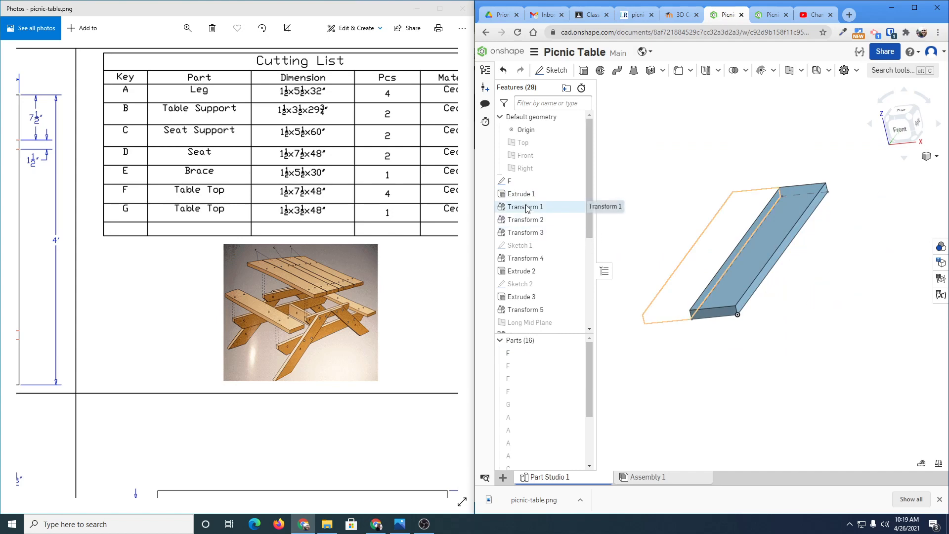
right_click(520, 358)
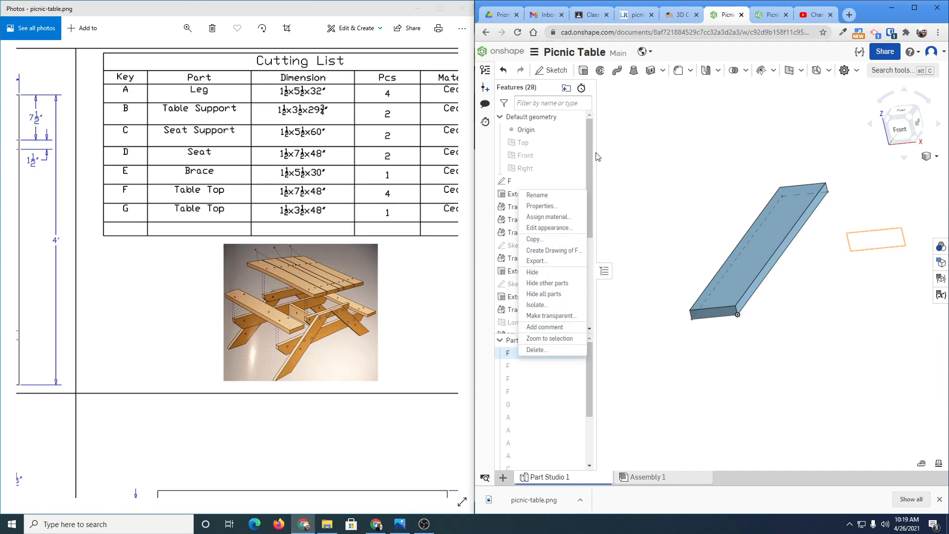
click(576, 174)
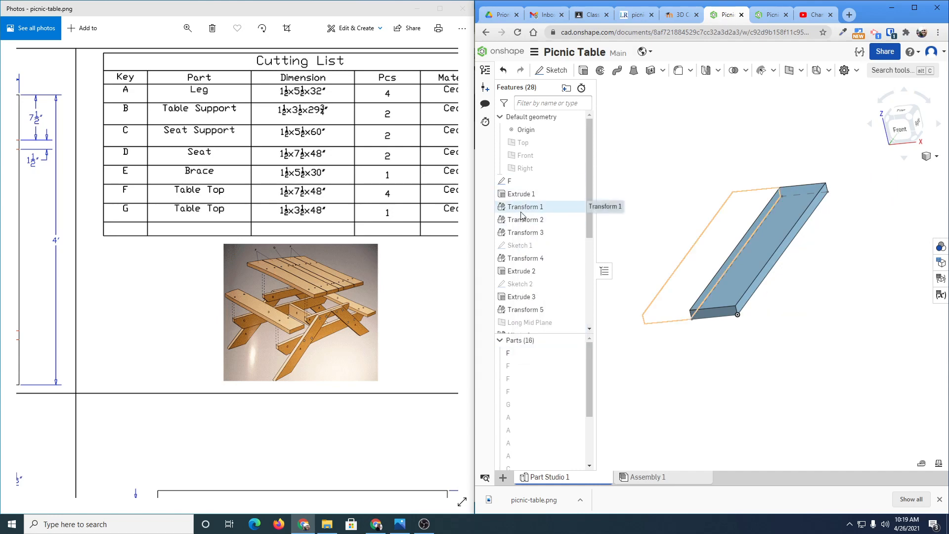
- Show the second F board and review the Transform 1 settings in a maximized browser window
click(575, 364)
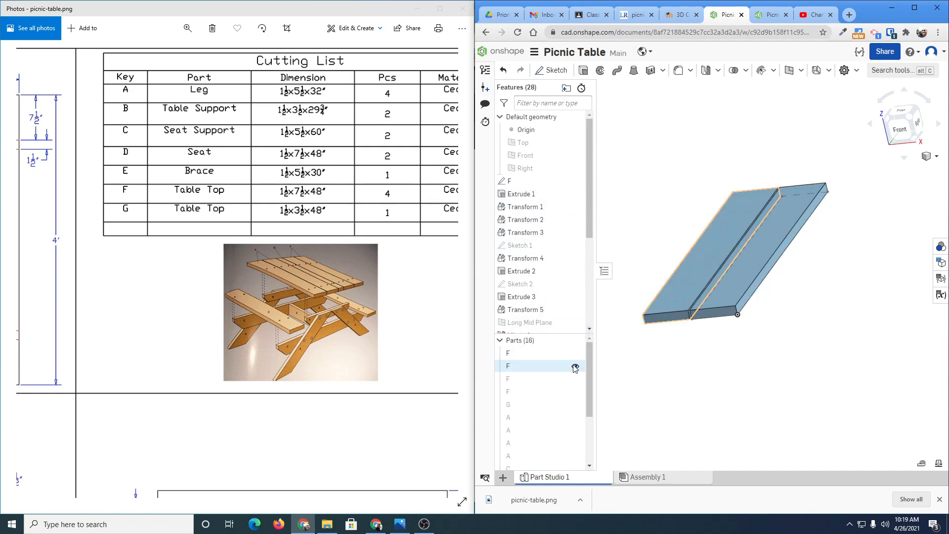
double_click(532, 212)
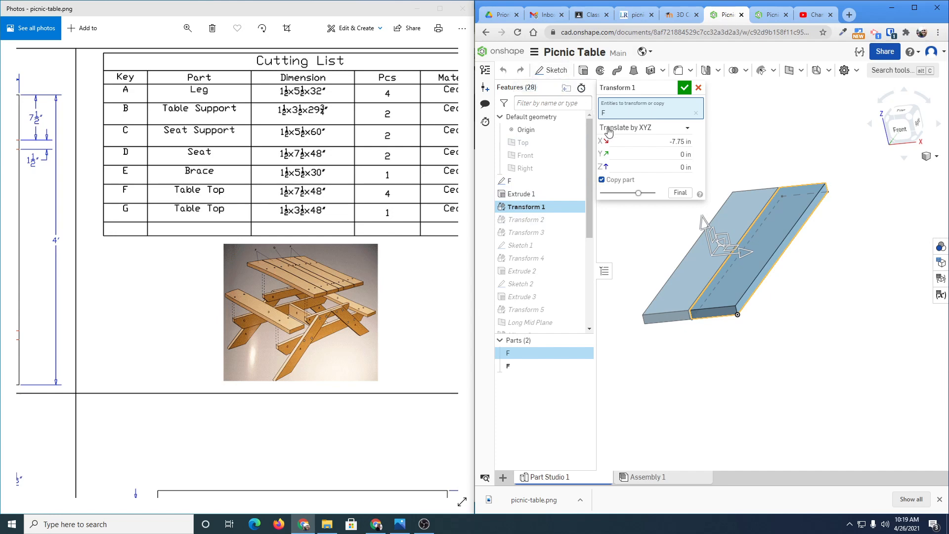
click(913, 9)
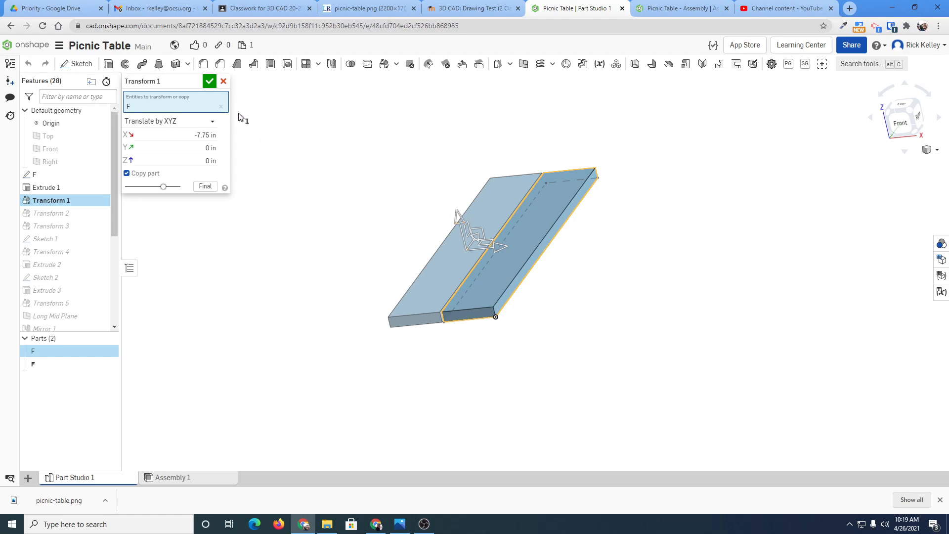
click(211, 83)
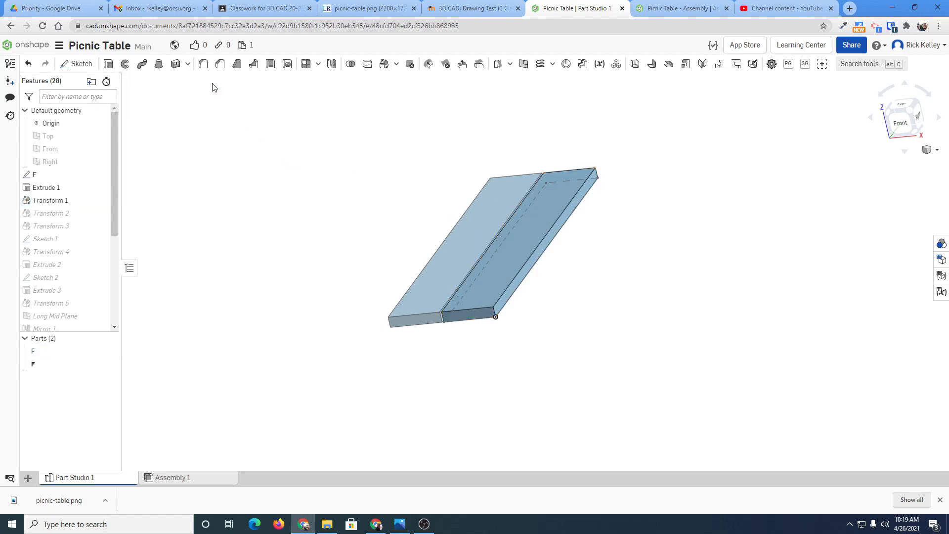
- Try to move the second F board with a Translate by XYZ transform of -27.6 in along X
click(455, 261)
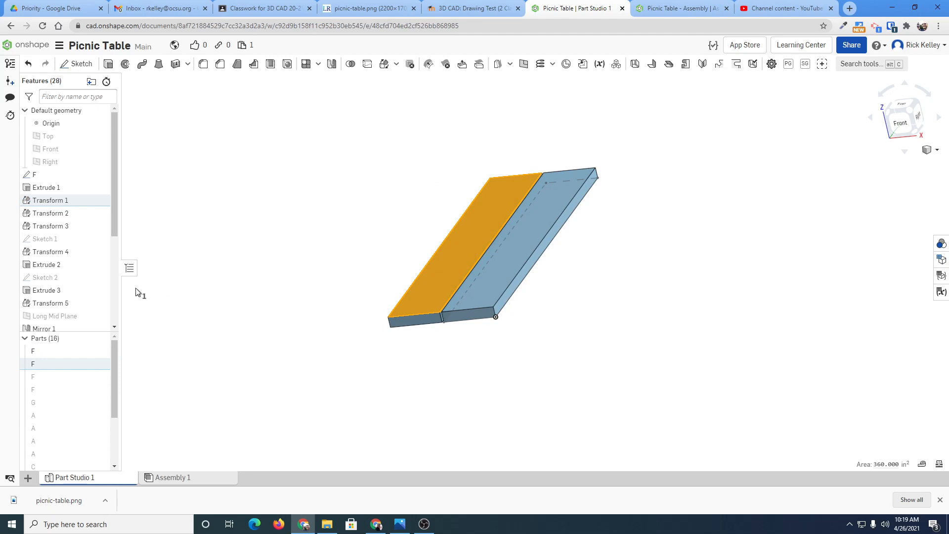
click(397, 69)
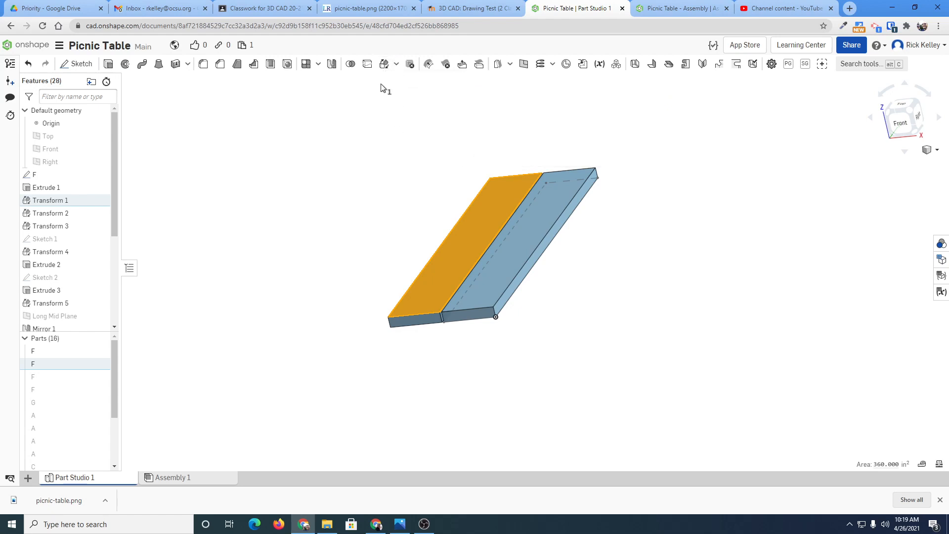
click(384, 65)
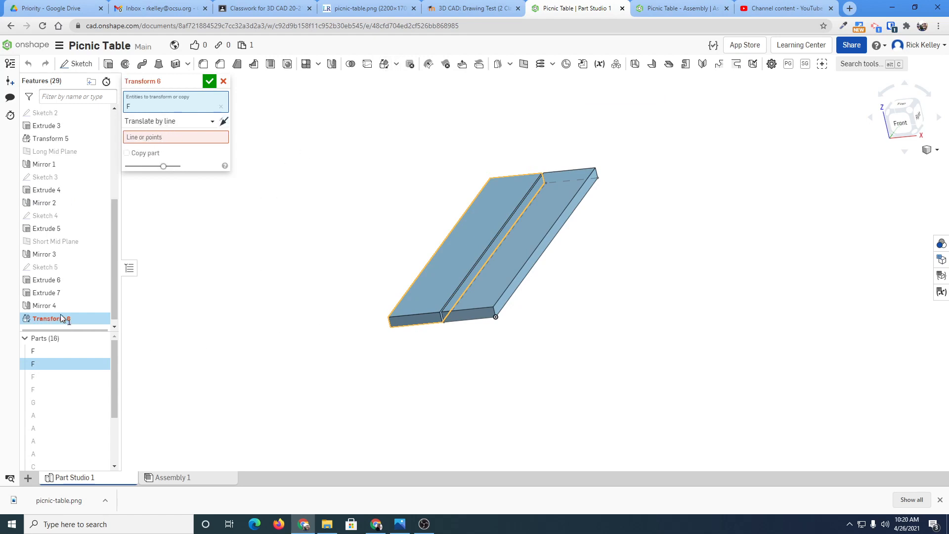
click(156, 122)
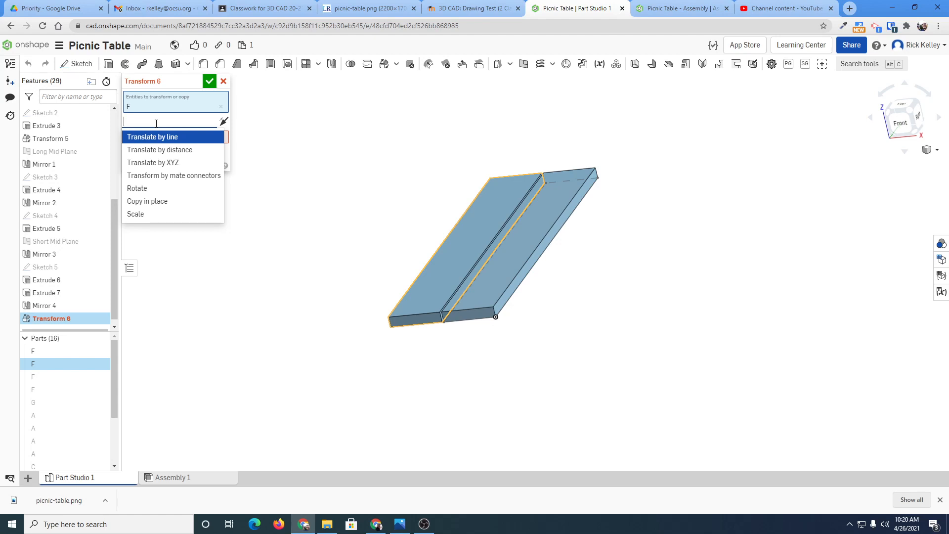
click(156, 166)
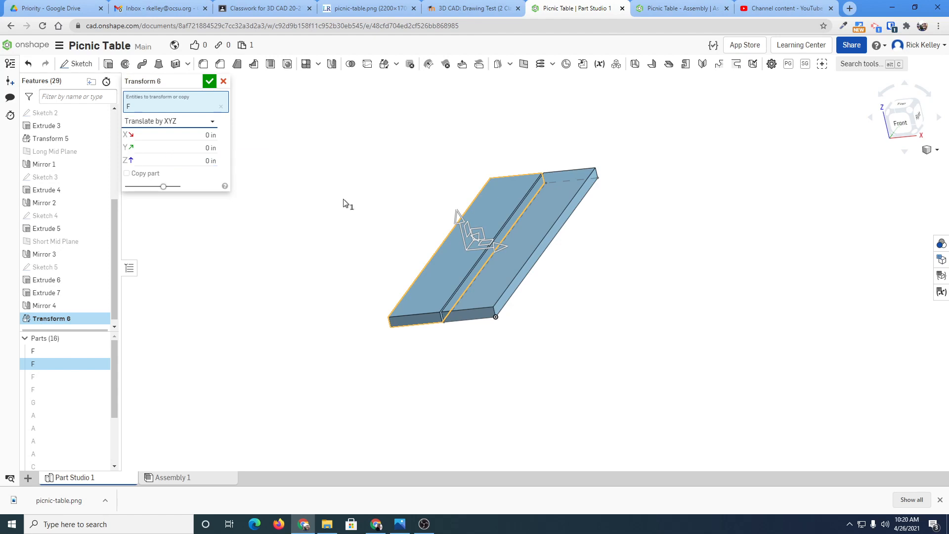
drag(503, 253, 310, 253)
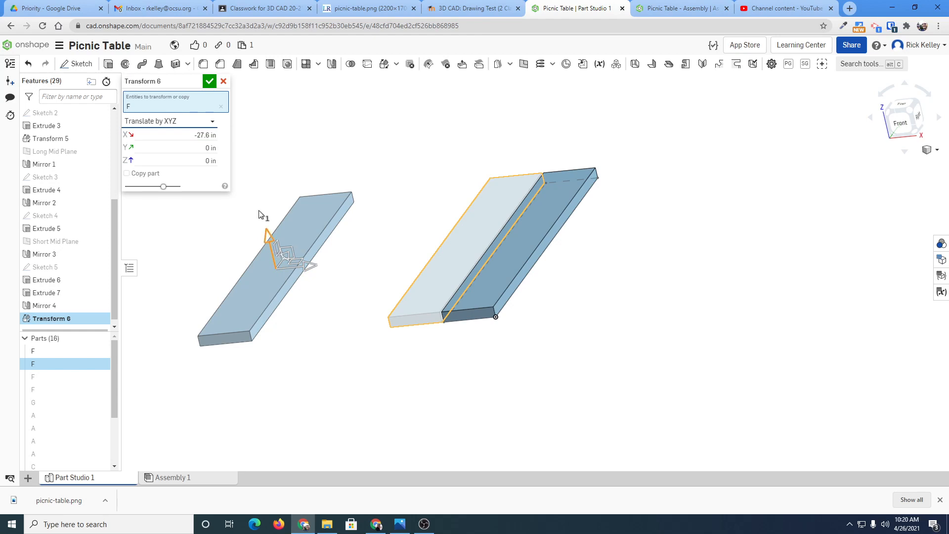
click(223, 82)
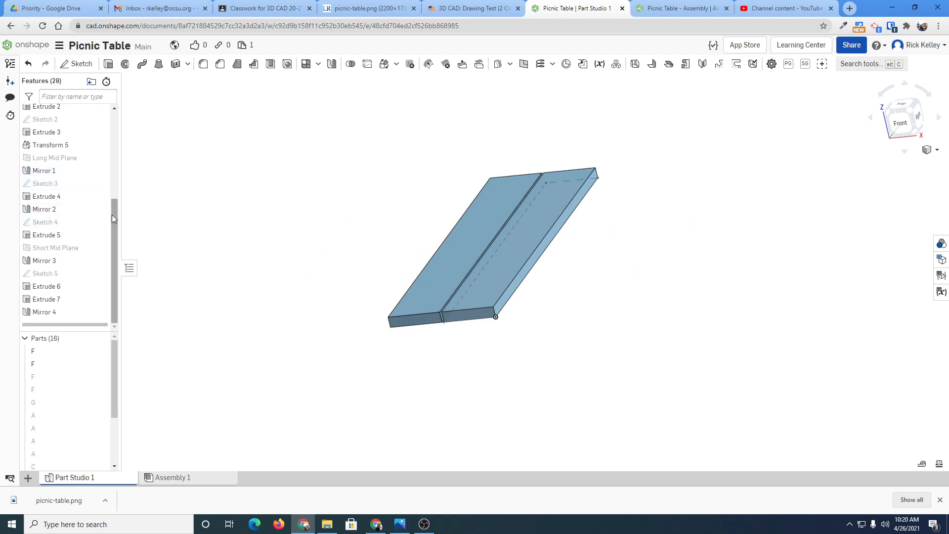
- Examine the gap between the two F boards from several angles, with the model beside the reference drawing
drag(111, 214, 122, 125)
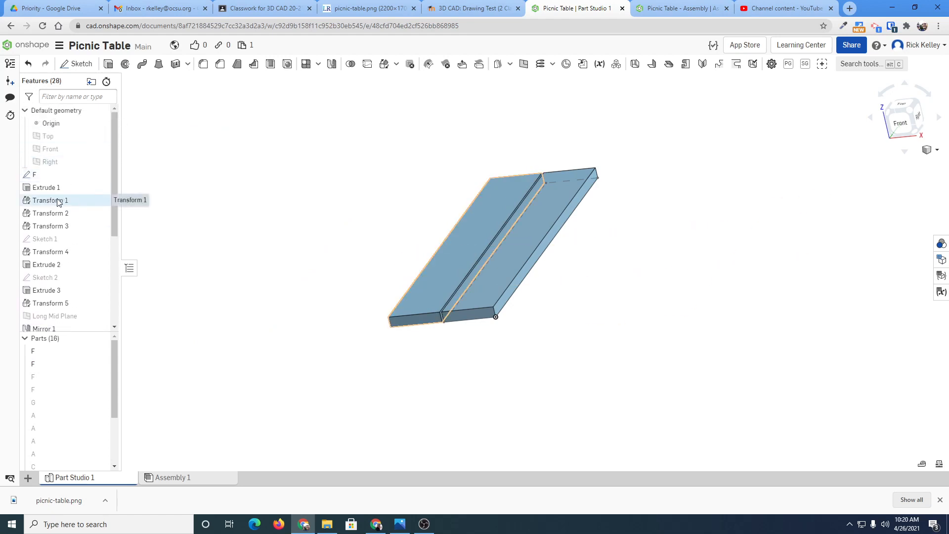
scroll(452, 294, up, 5)
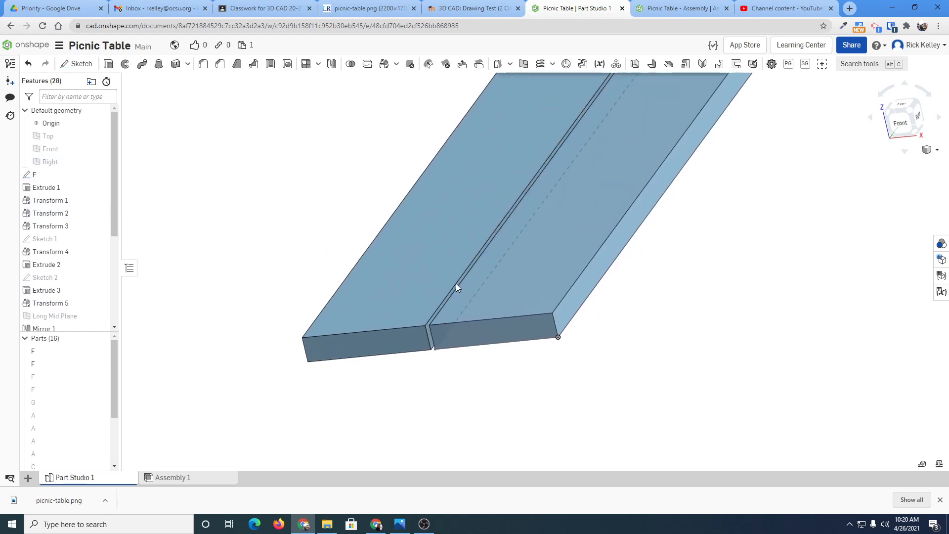
right_drag(456, 284, 475, 261)
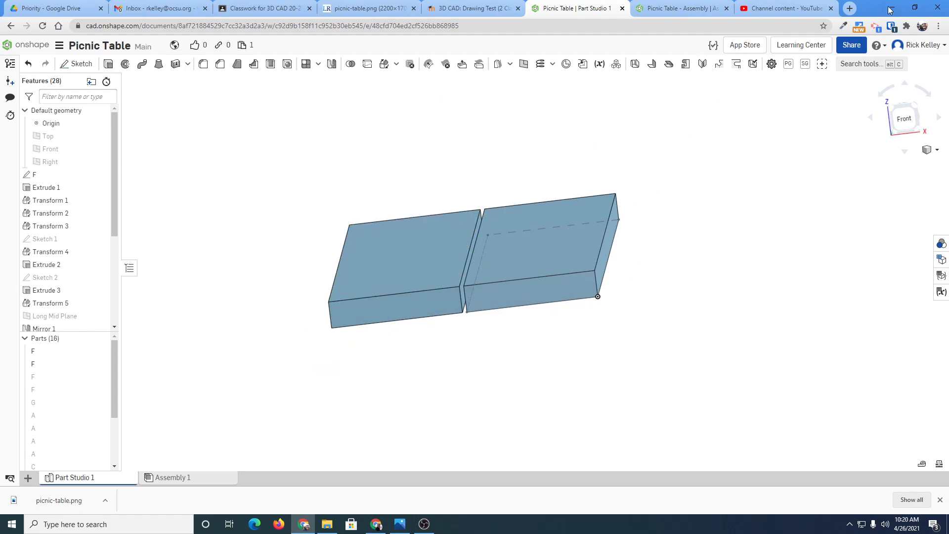
click(915, 7)
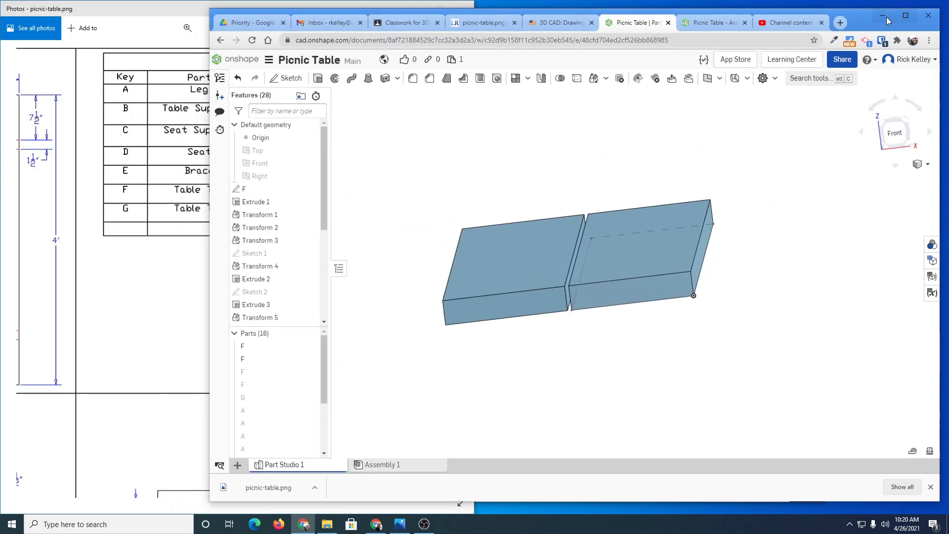
drag(868, 23, 947, 33)
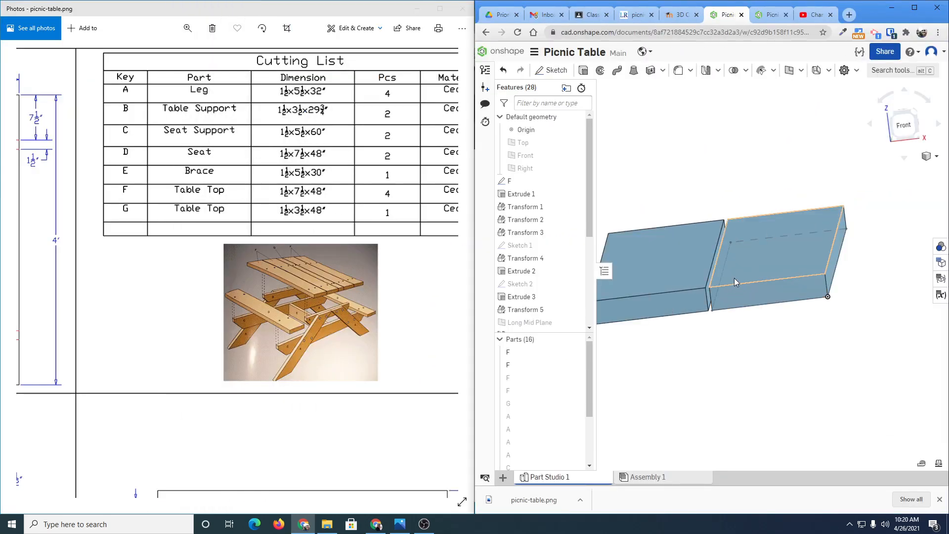
right_drag(733, 277, 841, 312)
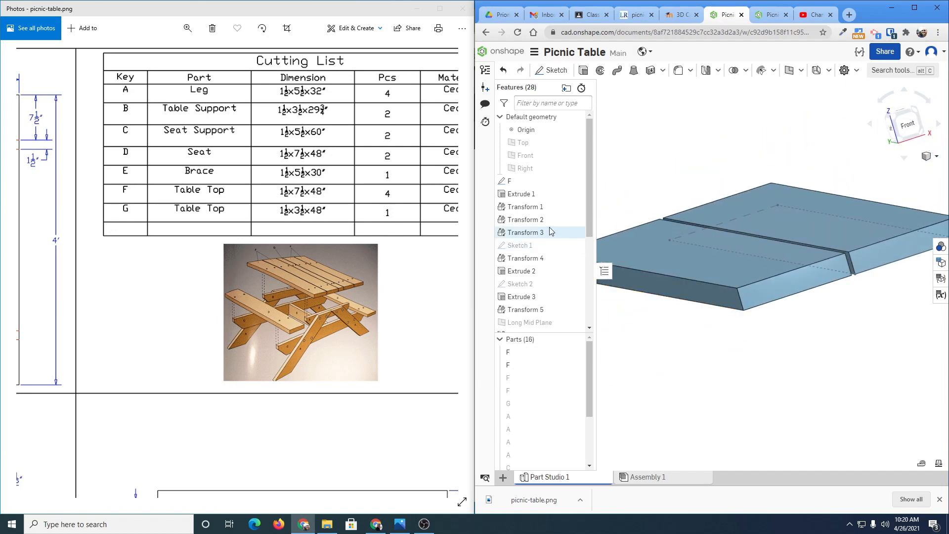
scroll(748, 305, down, 2)
right_drag(747, 302, 761, 308)
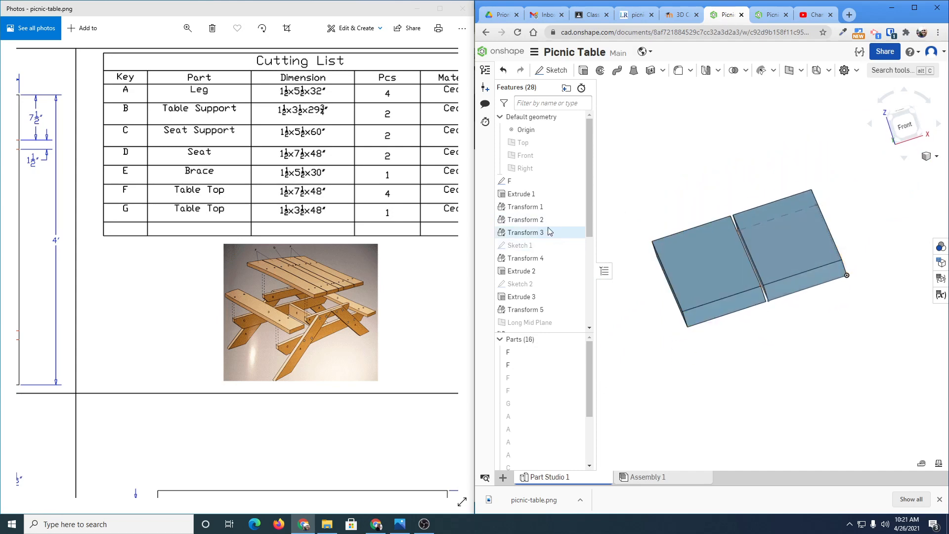
- Show the third and fourth F boards and view all four tabletop boards from an angle
click(575, 378)
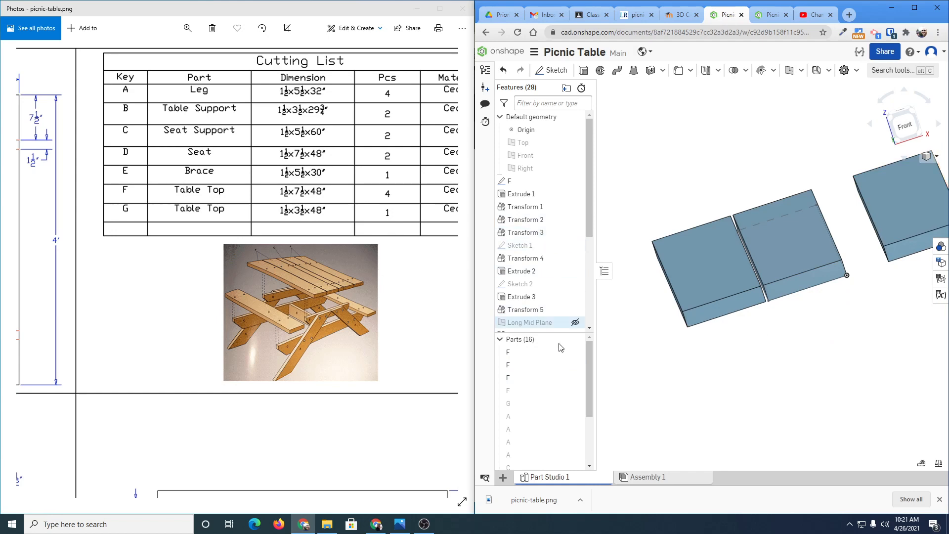
click(575, 390)
scroll(766, 328, down, 1)
scroll(764, 324, down, 2)
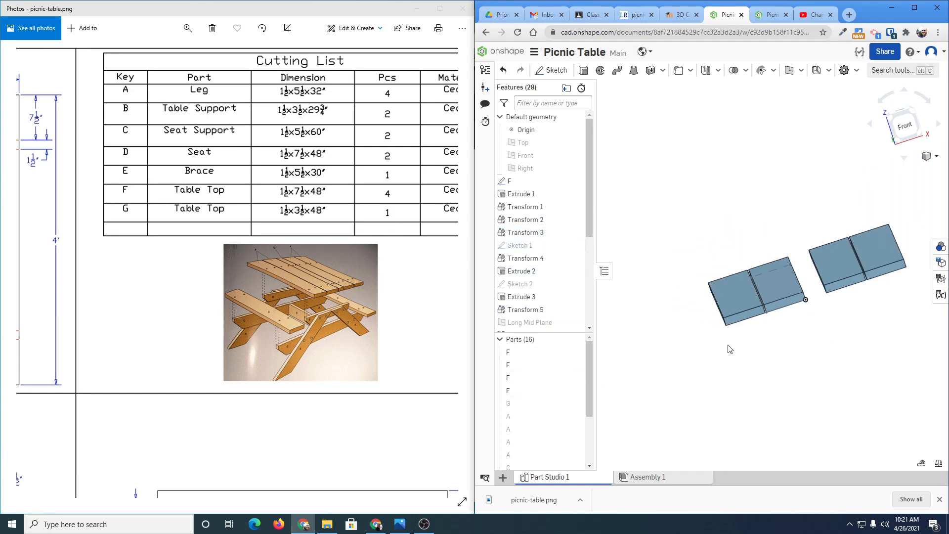
right_drag(728, 345, 697, 343)
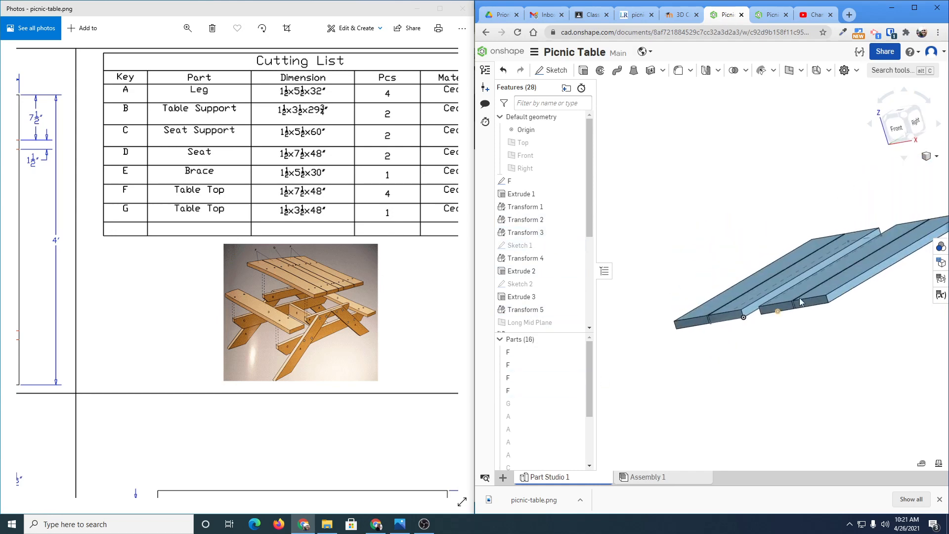
click(908, 129)
middle_drag(766, 308, 781, 274)
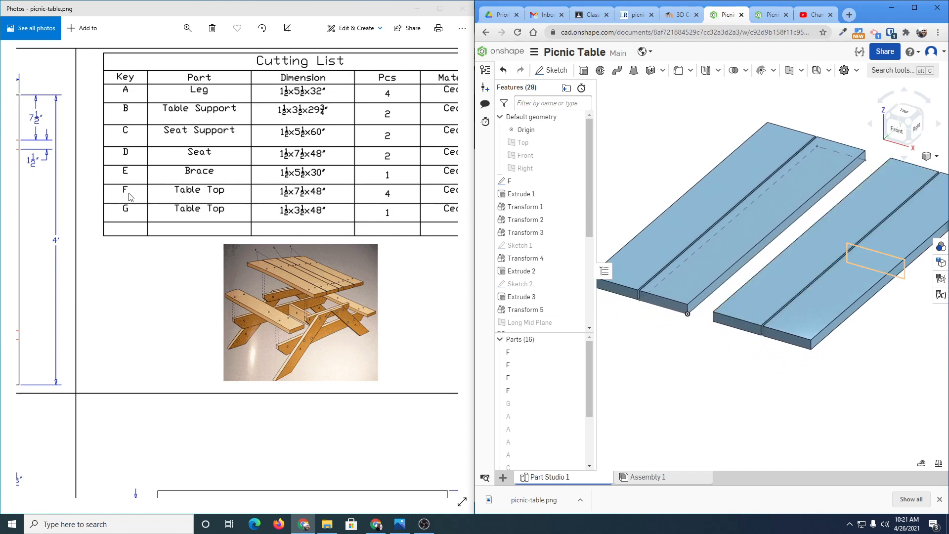
- Examine the tabletop layout and the Cutting List entry for board G in the reference drawing
drag(182, 280, 377, 271)
mouse_move(292, 292)
mouse_down()
mouse_move(368, 274)
mouse_move(394, 313)
mouse_up()
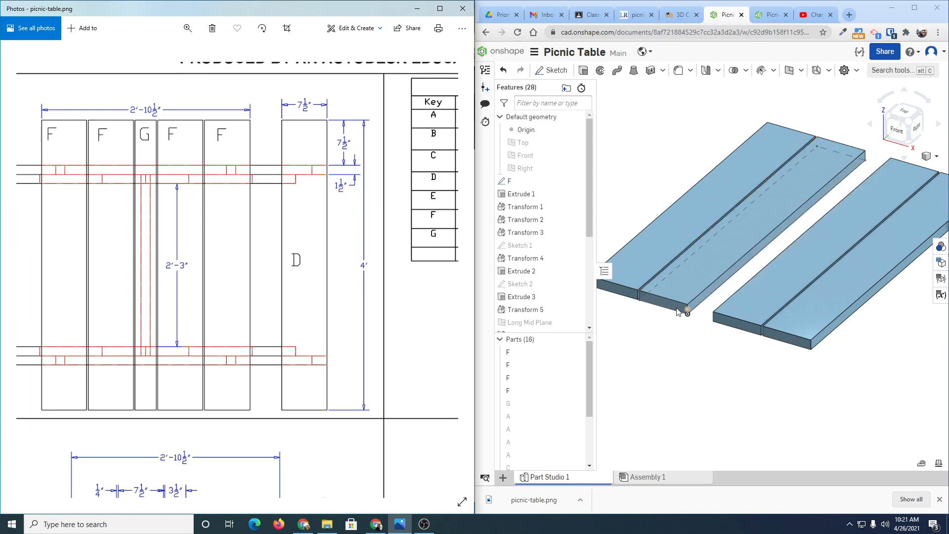
drag(432, 294, 252, 299)
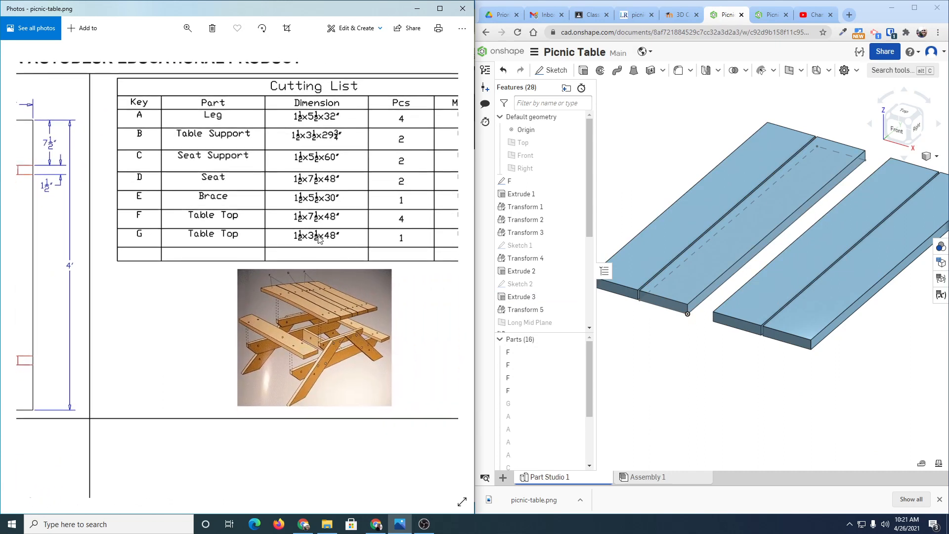
mouse_move(211, 302)
mouse_down()
mouse_move(254, 292)
mouse_move(294, 265)
mouse_move(310, 271)
mouse_up()
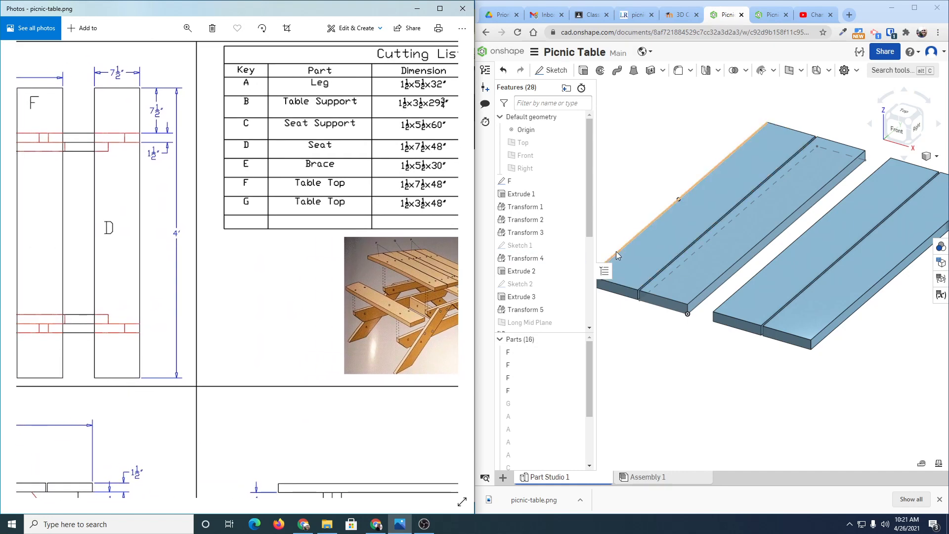
- Hide the F sketch and show Sketch 1, the profile between the two pairs of F boards
drag(592, 228, 590, 243)
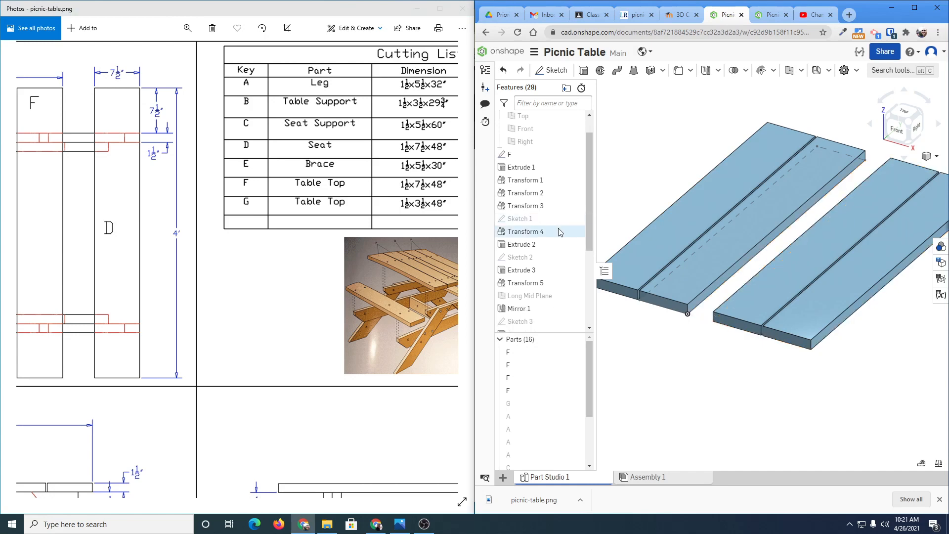
click(575, 155)
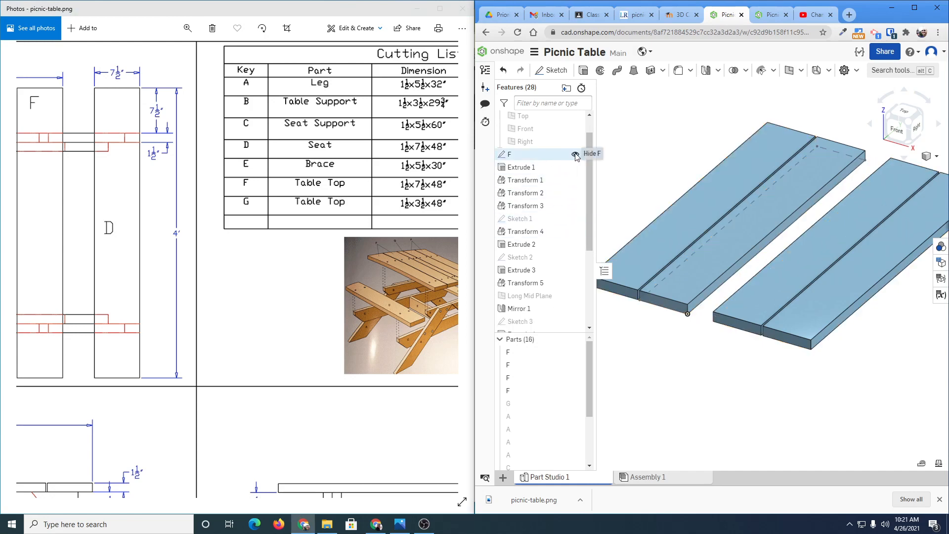
click(576, 218)
scroll(720, 344, up, 2)
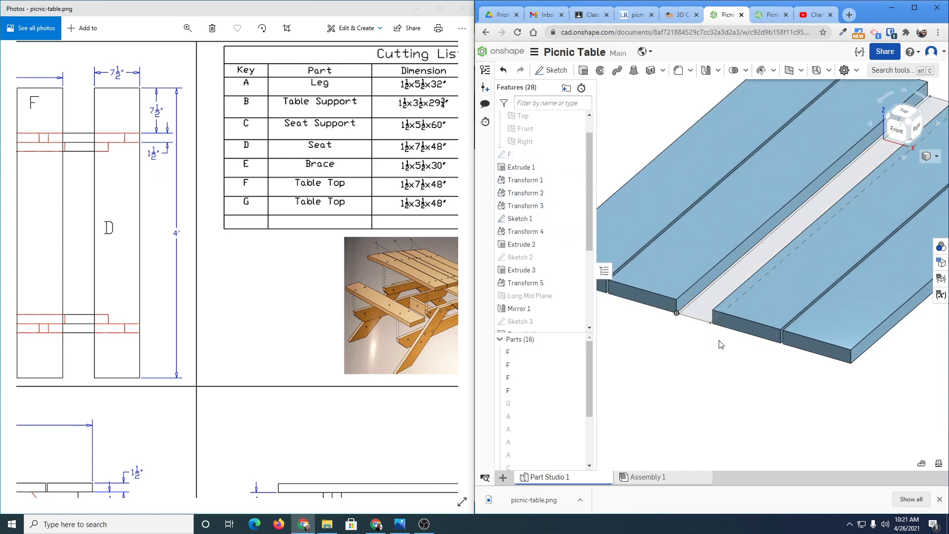
- Open Sketch 1 and examine from above how the G board's profile is dimensioned between the F boards
right_drag(719, 340, 733, 333)
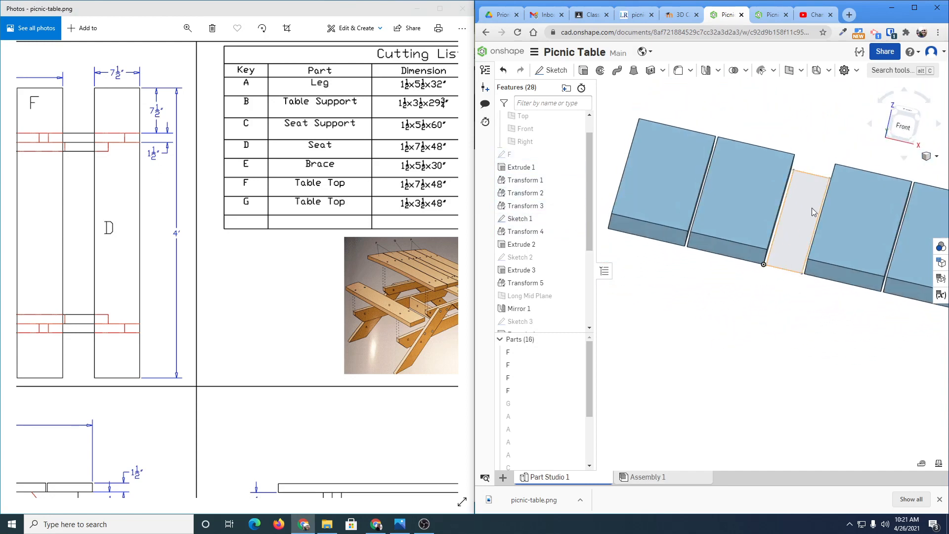
mouse_move(802, 215)
right_down()
mouse_move(787, 218)
mouse_move(798, 226)
mouse_move(785, 247)
right_up()
scroll(736, 357, up, 4)
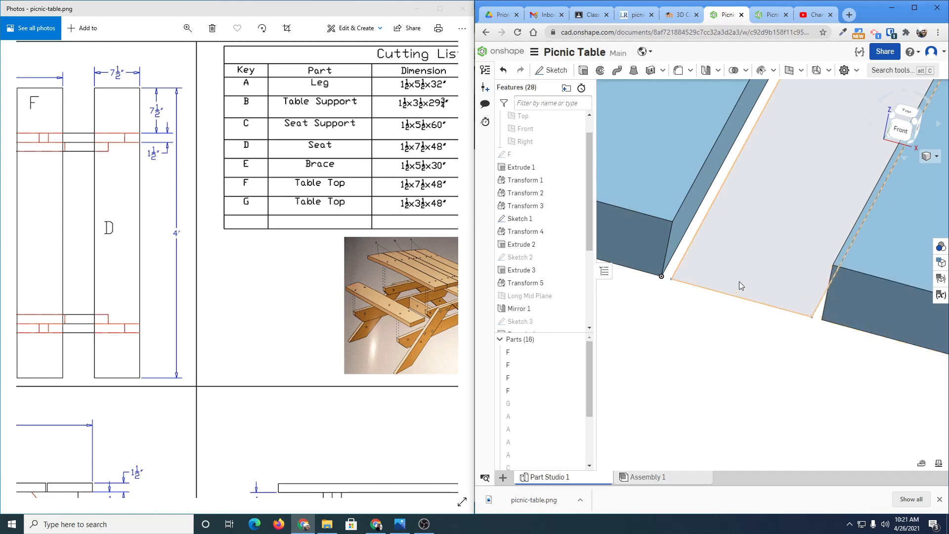
double_click(532, 223)
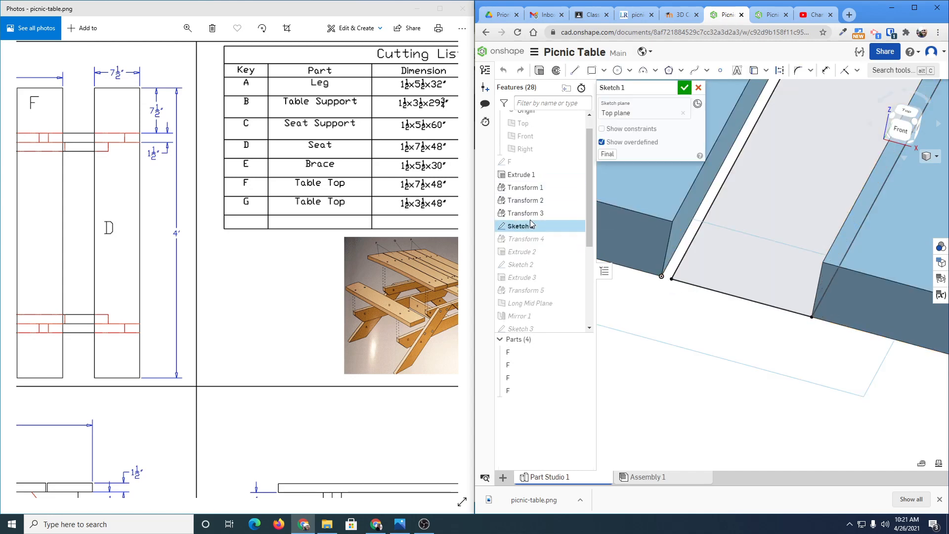
click(906, 112)
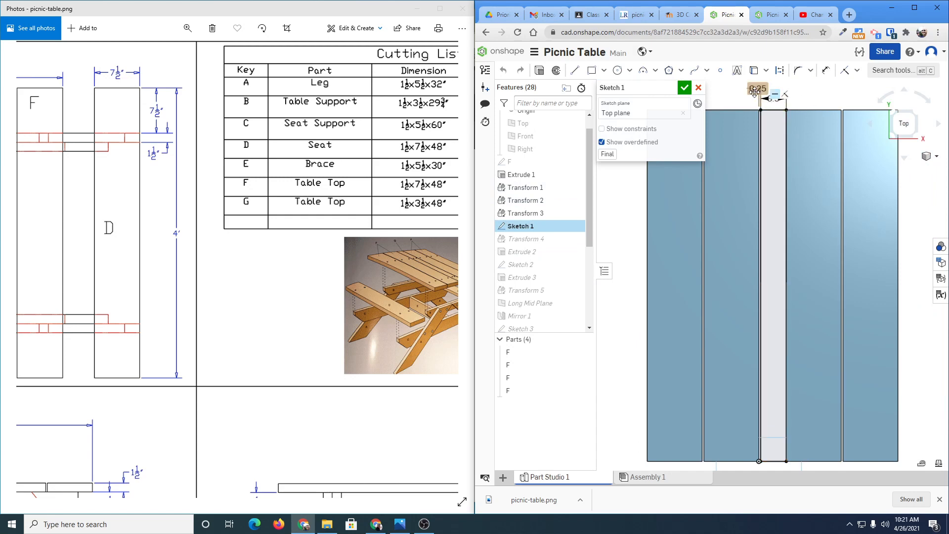
scroll(754, 94, up, 5)
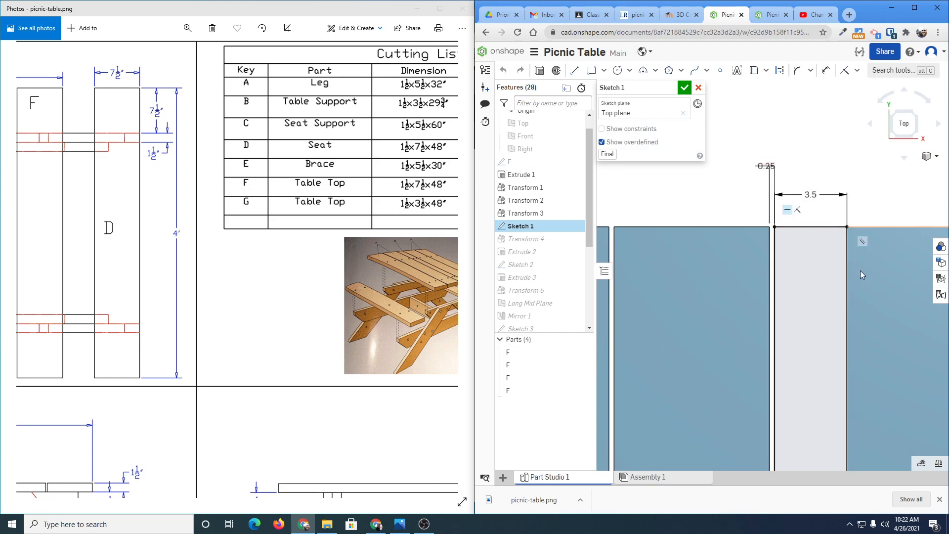
middle_drag(860, 271, 746, 278)
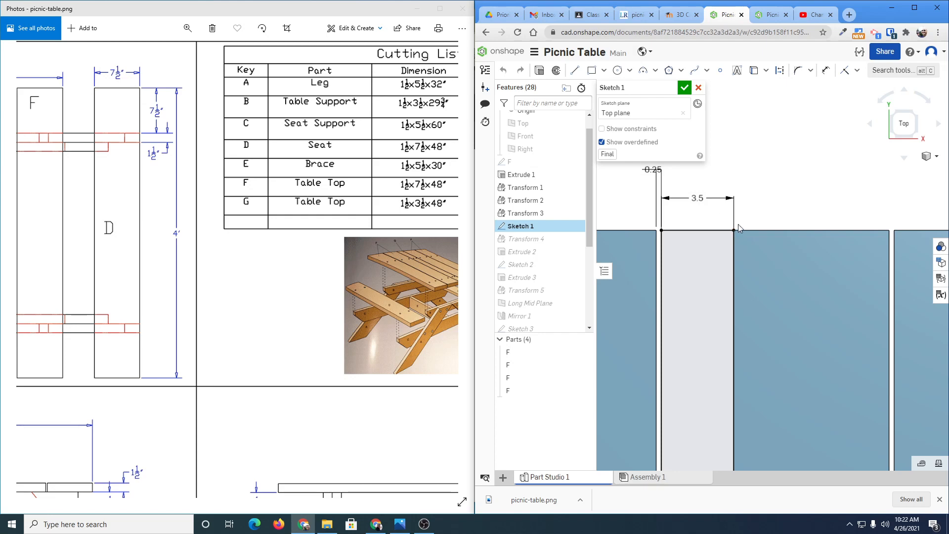
click(685, 88)
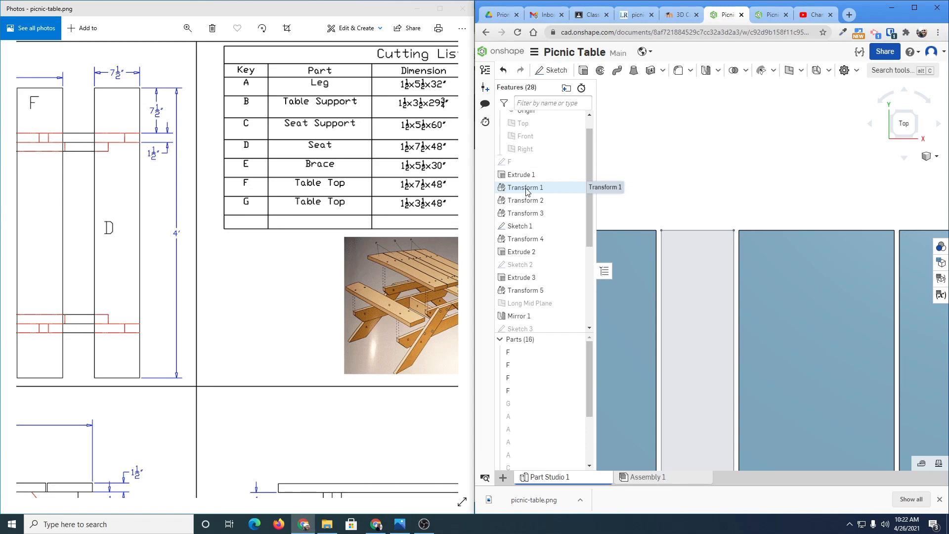
- Reopen Sketch 1 and inspect the G board's profile along the full length of the tabletop
double_click(525, 227)
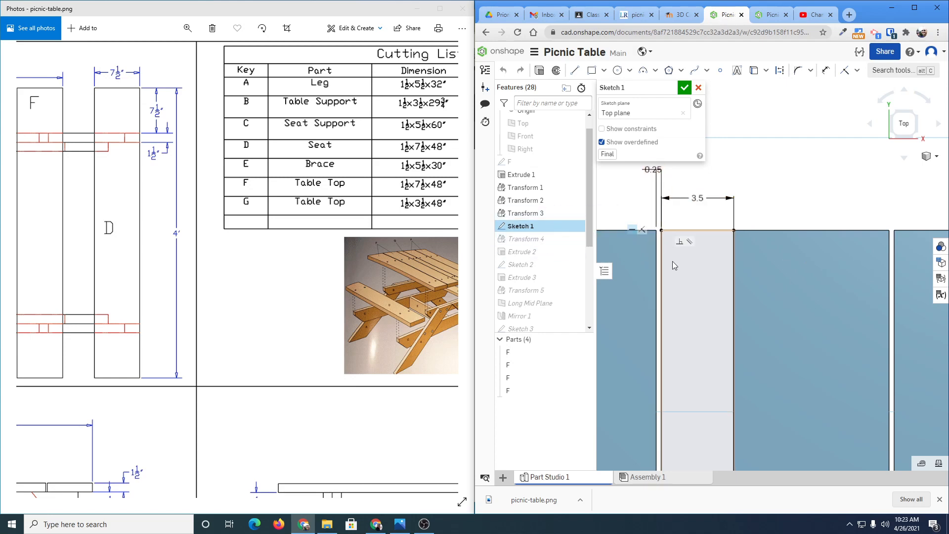
scroll(672, 262, down, 3)
middle_drag(672, 262, 749, 145)
scroll(751, 242, down, 3)
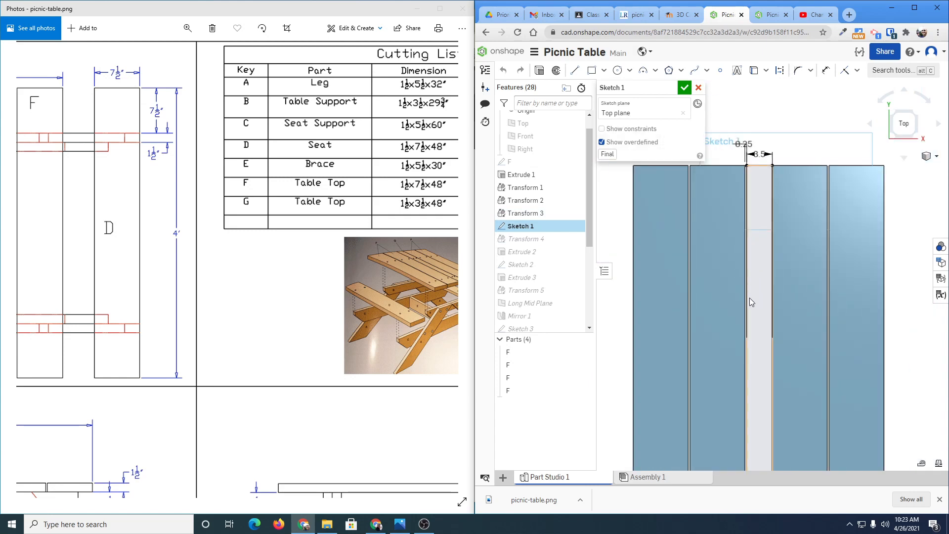
middle_drag(746, 323, 752, 207)
mouse_move(792, 177)
middle_down()
mouse_move(782, 245)
mouse_move(793, 228)
middle_up()
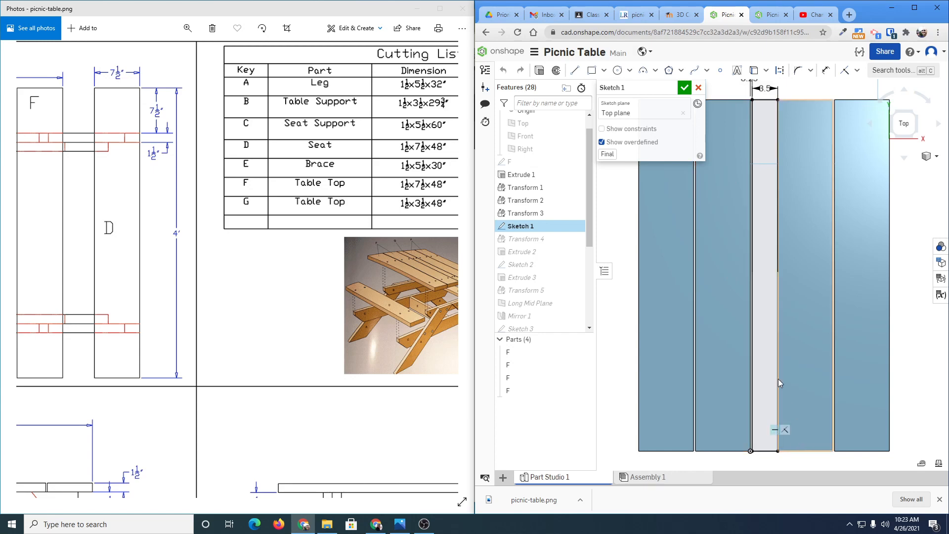
click(698, 88)
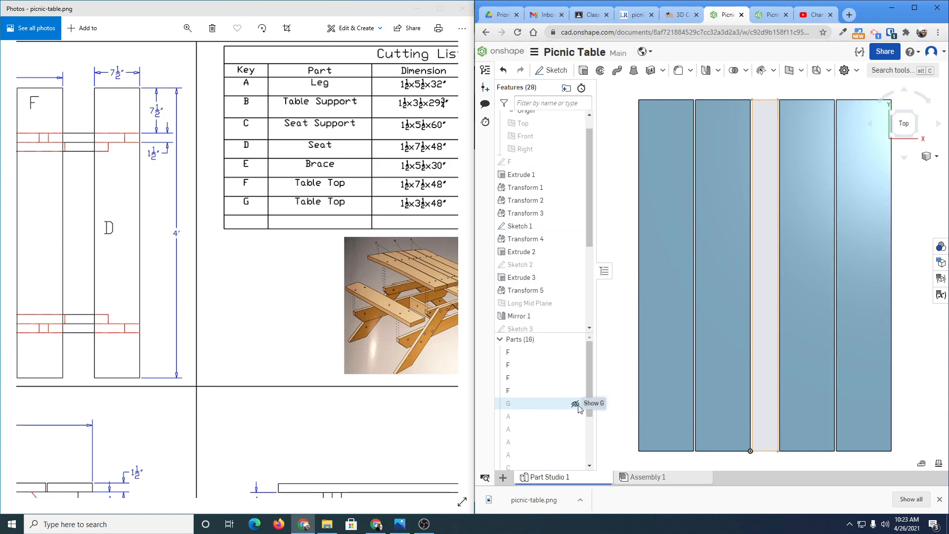
- Show board G in the tabletop and move Transform 4 ahead of Sketch 1 in the feature order
click(575, 403)
right_drag(689, 404, 688, 357)
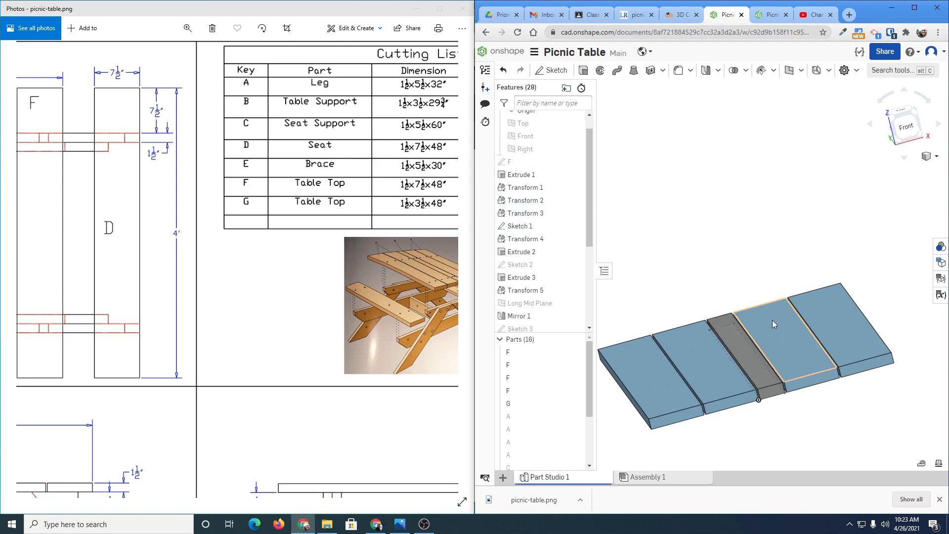
drag(527, 242, 532, 225)
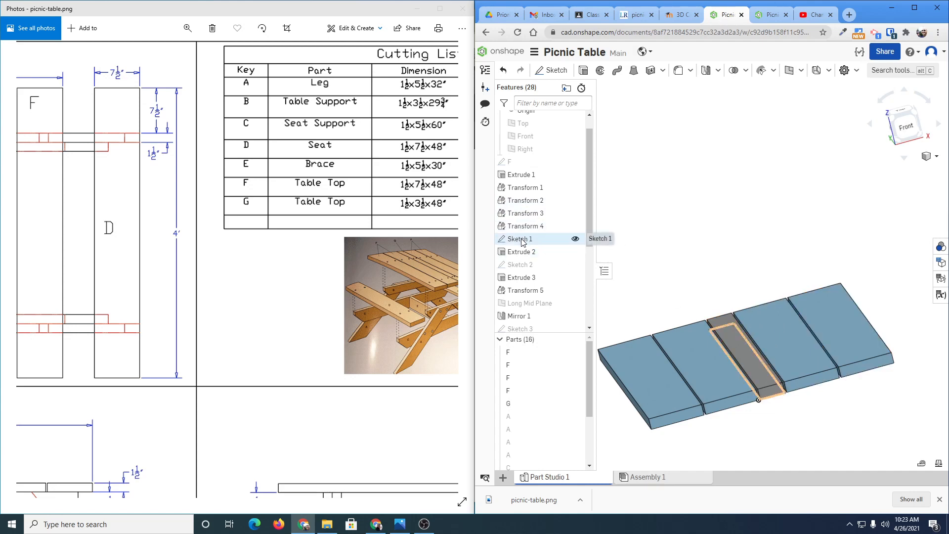
- Open the reordered Sketch 1 and check the G profile's edges against the neighbouring F boards from above
double_click(523, 239)
right_drag(805, 264, 808, 288)
click(903, 121)
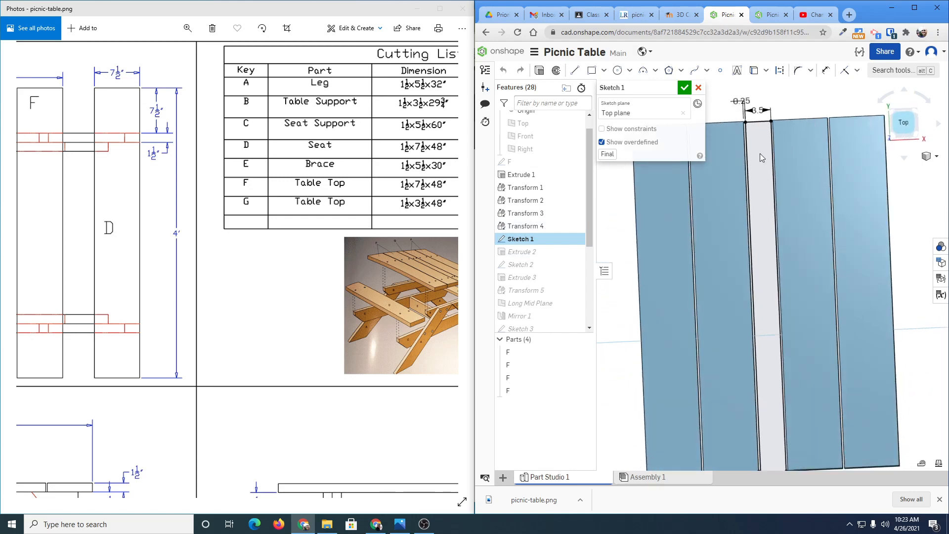
scroll(789, 129, up, 6)
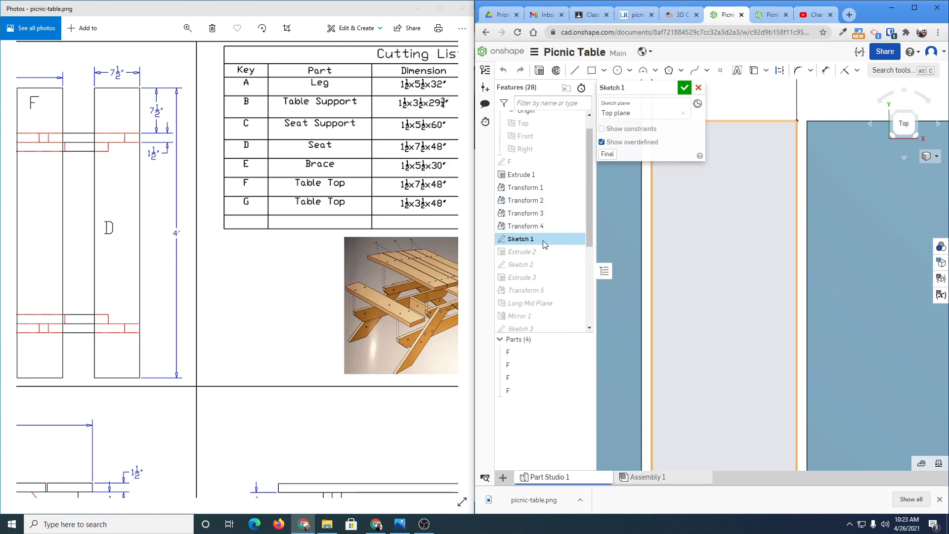
click(684, 88)
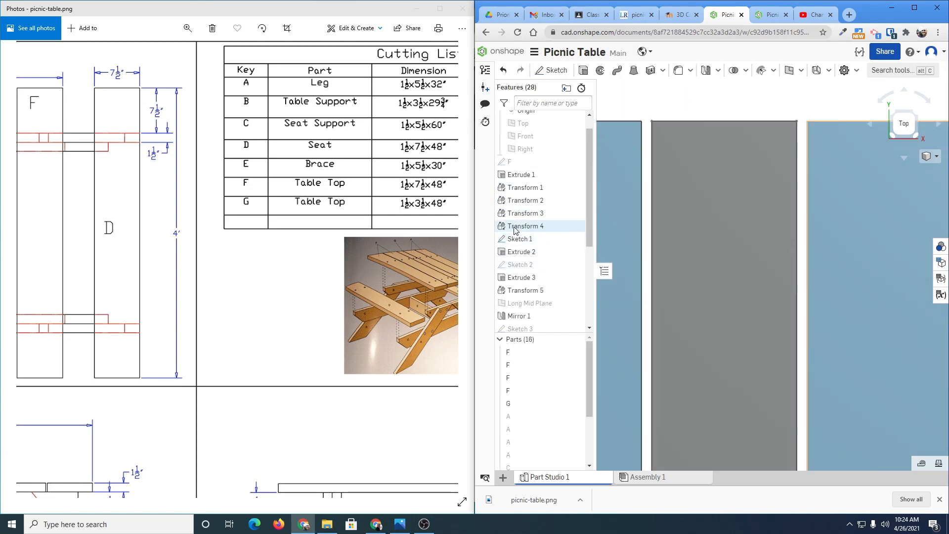
- Highlight the F boards moved by Transform 4 and view the tabletop from below and from an angle
drag(515, 225, 517, 232)
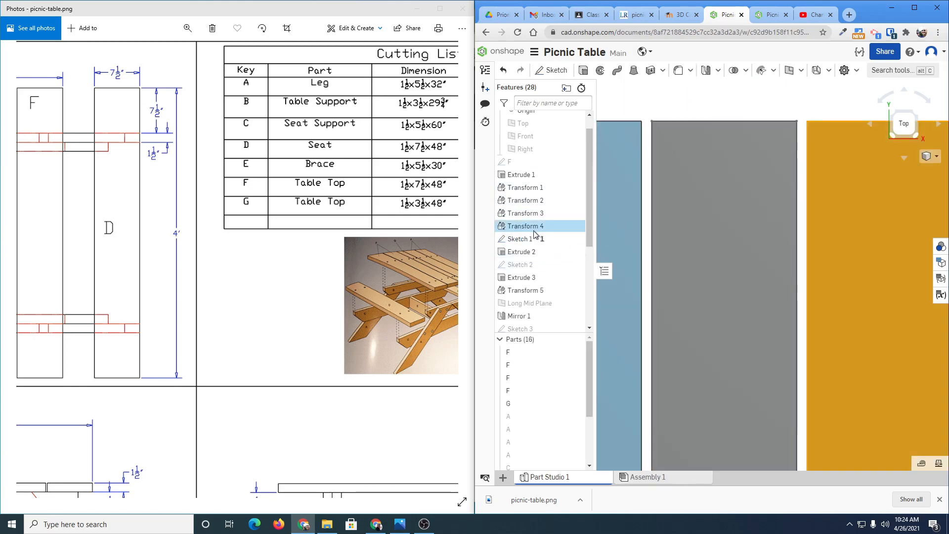
scroll(523, 235, down, 2)
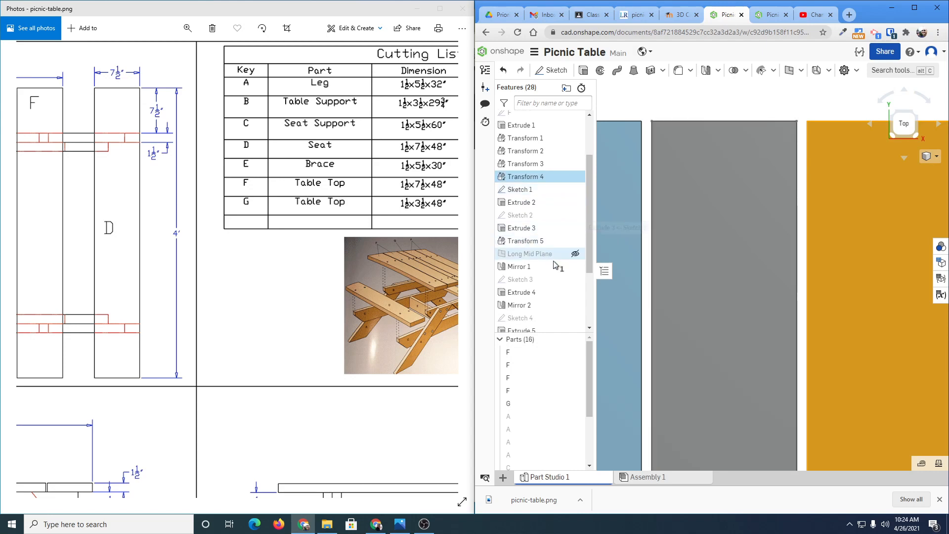
right_drag(705, 352, 704, 334)
scroll(703, 334, down, 5)
right_drag(710, 380, 728, 348)
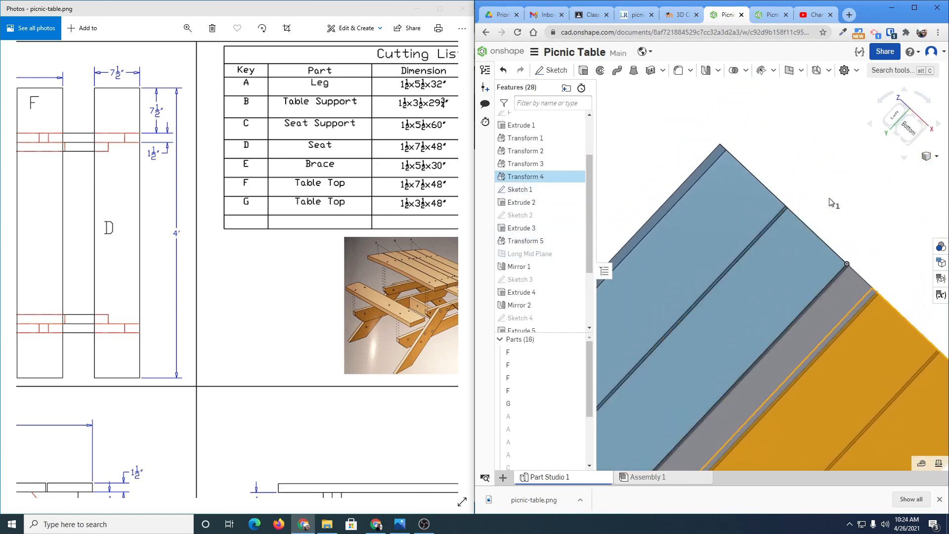
right_drag(840, 188, 780, 217)
click(910, 127)
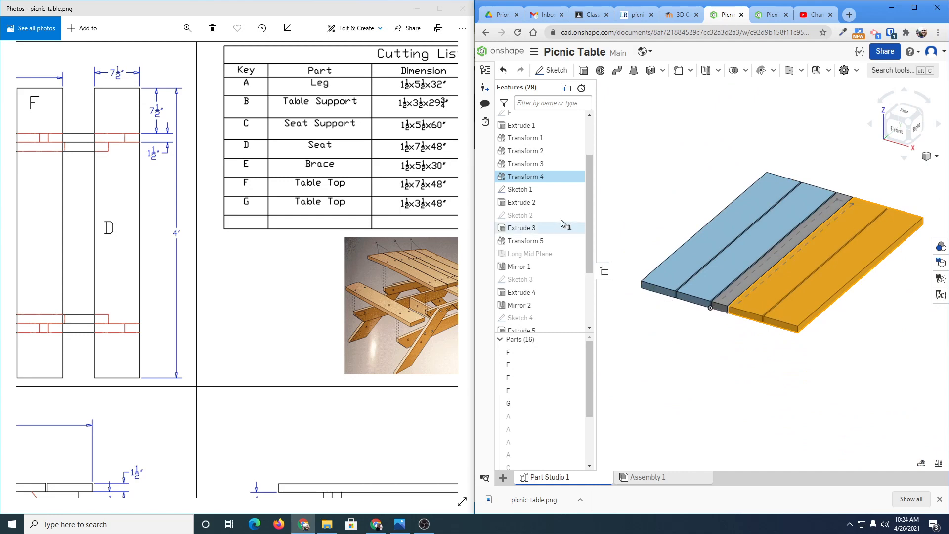
- Hide Sketch 1 and show Sketch 2, the leg profiles beneath the tabletop
click(575, 189)
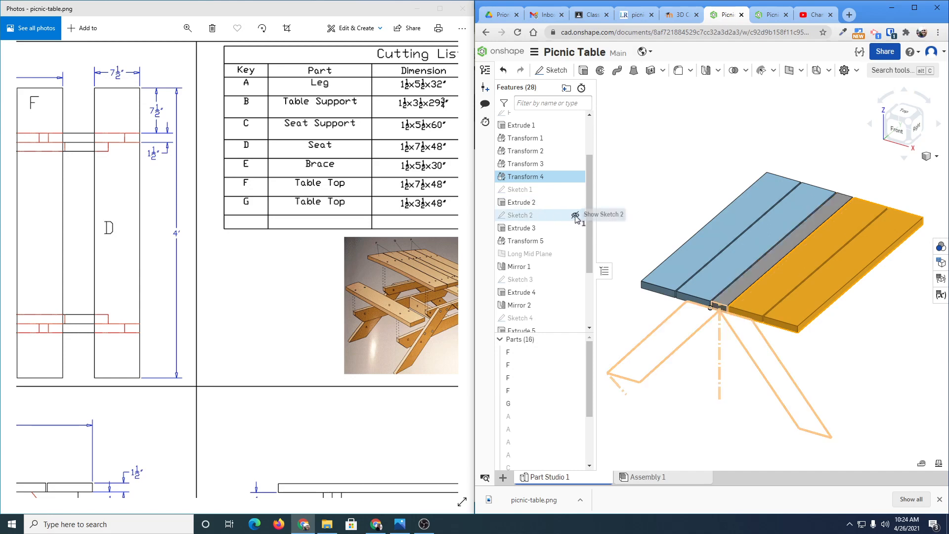
click(575, 216)
right_drag(729, 357, 742, 346)
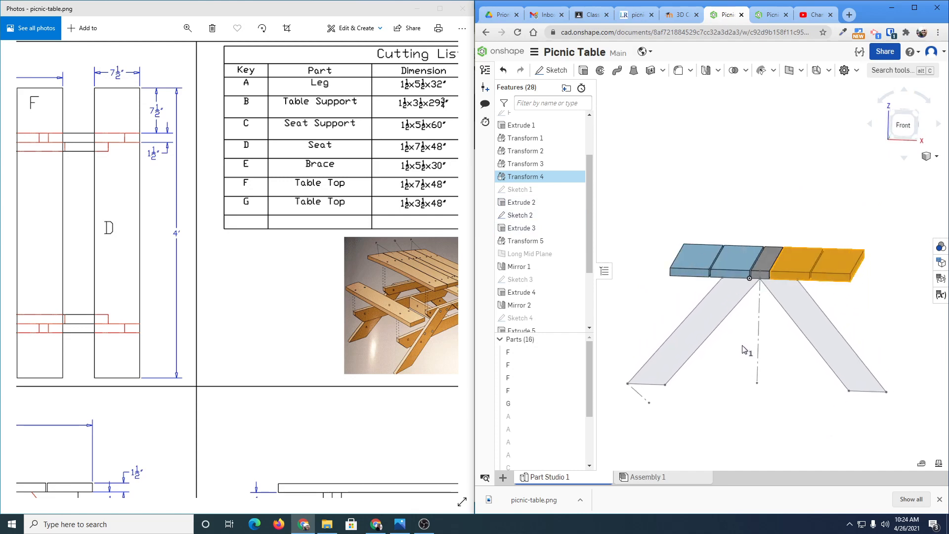
- Open Sketch 2 in front view and examine the leg's dimensions, angles and the construction line at its foot
double_click(530, 215)
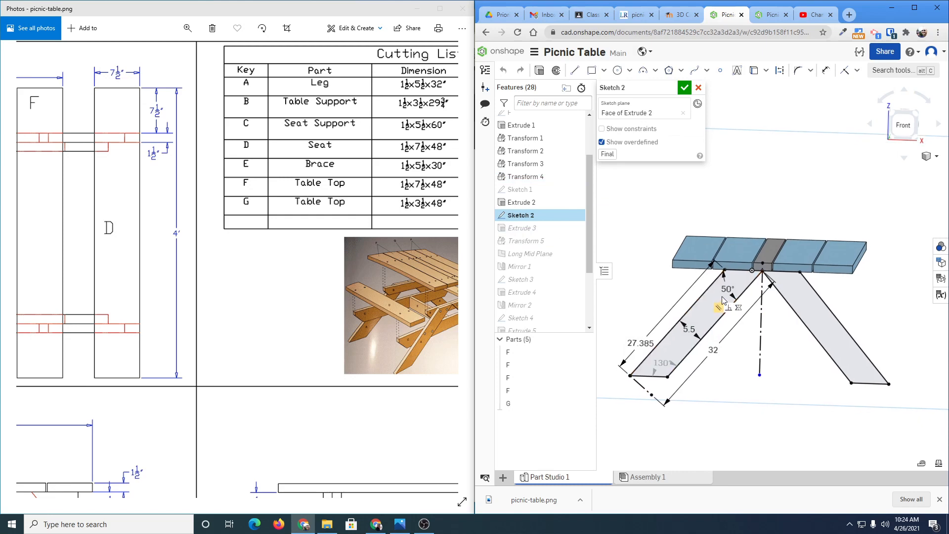
middle_drag(721, 296, 732, 210)
scroll(732, 210, up, 2)
click(906, 130)
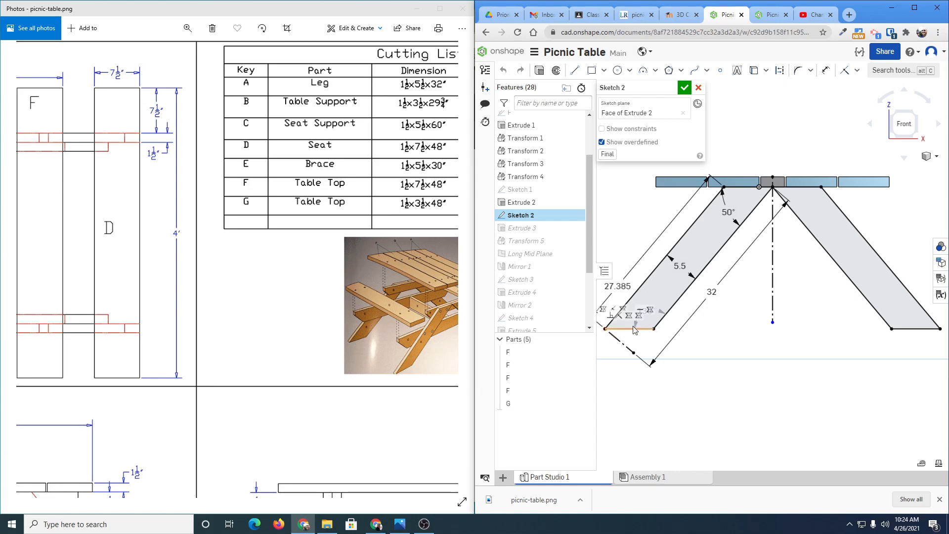
scroll(661, 348, up, 5)
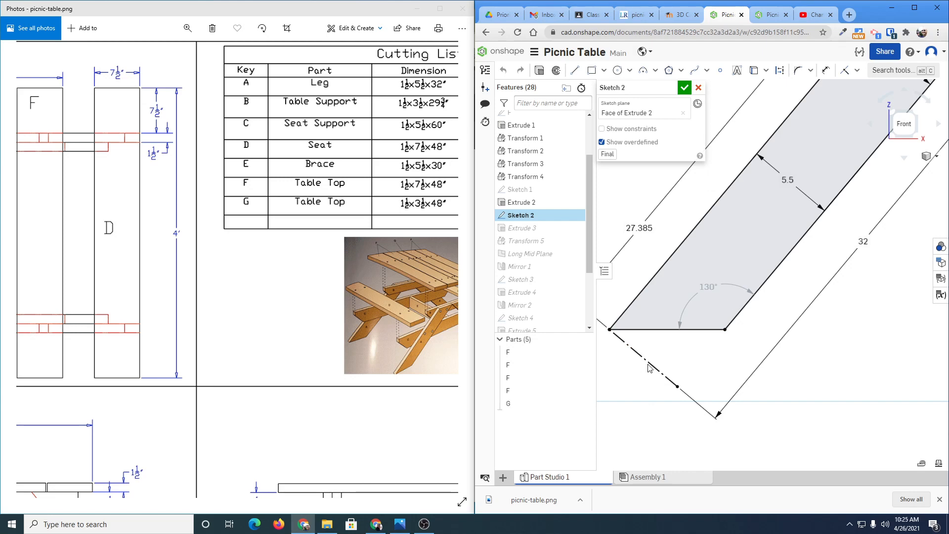
scroll(649, 369, down, 5)
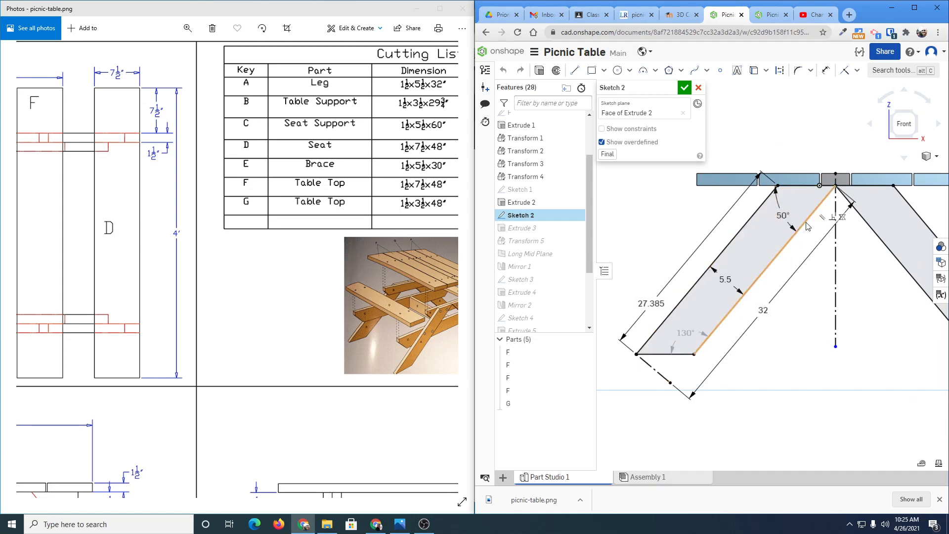
- Inspect where the two leg profiles meet beneath board G and the centreline the legs are mirrored about
scroll(836, 185, up, 8)
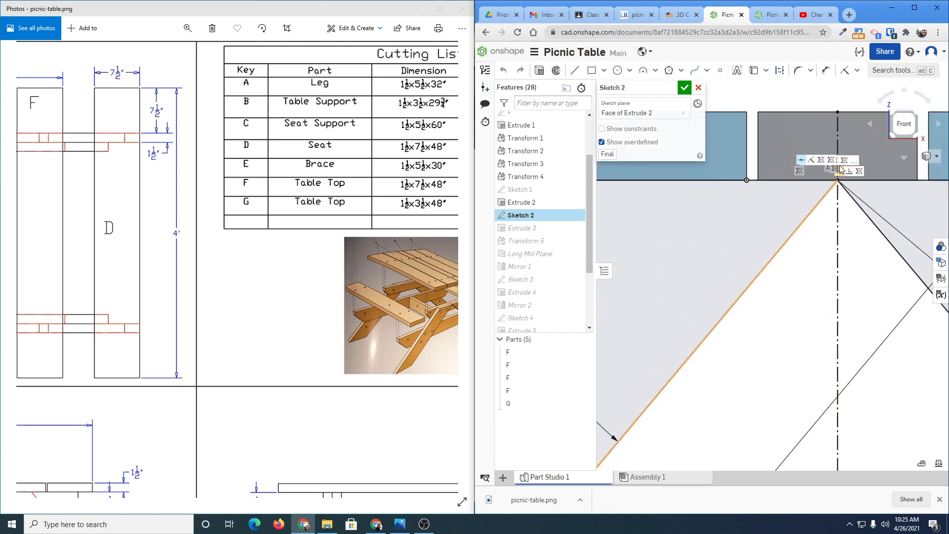
middle_drag(838, 182, 781, 194)
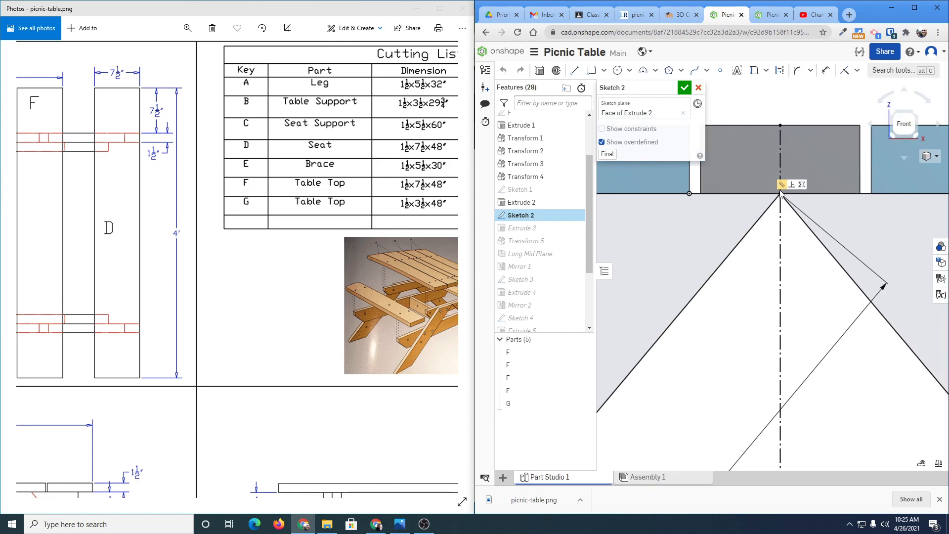
scroll(781, 193, down, 3)
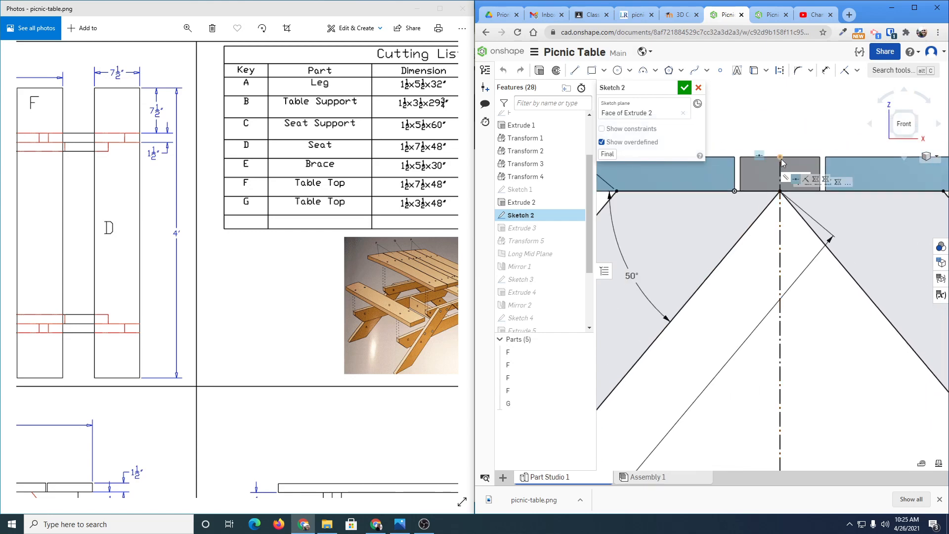
scroll(783, 365, down, 3)
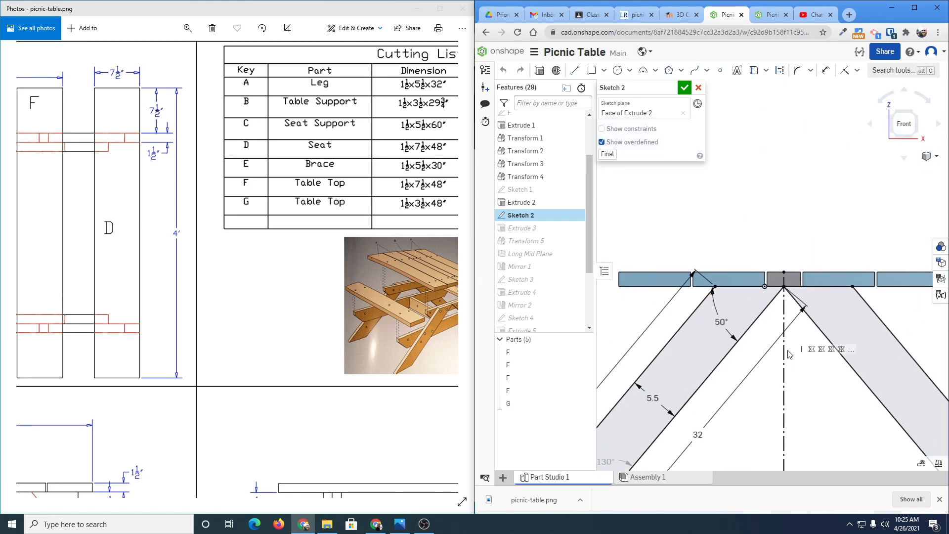
mouse_move(783, 363)
middle_down()
mouse_move(773, 282)
mouse_move(791, 239)
mouse_move(815, 255)
middle_up()
scroll(815, 277, down, 2)
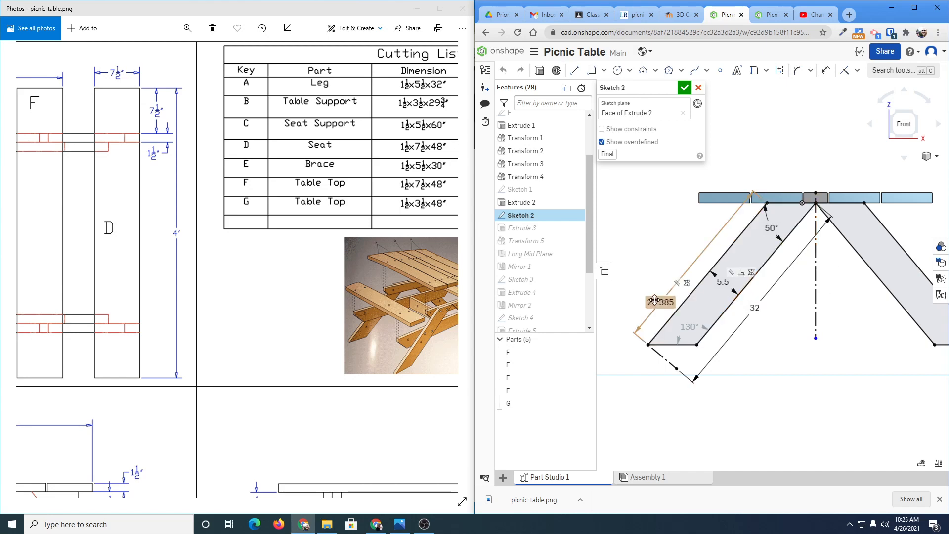
- Compare the leg's two length dimensions, delete the 27.385 one, and undo that deletion
click(757, 307)
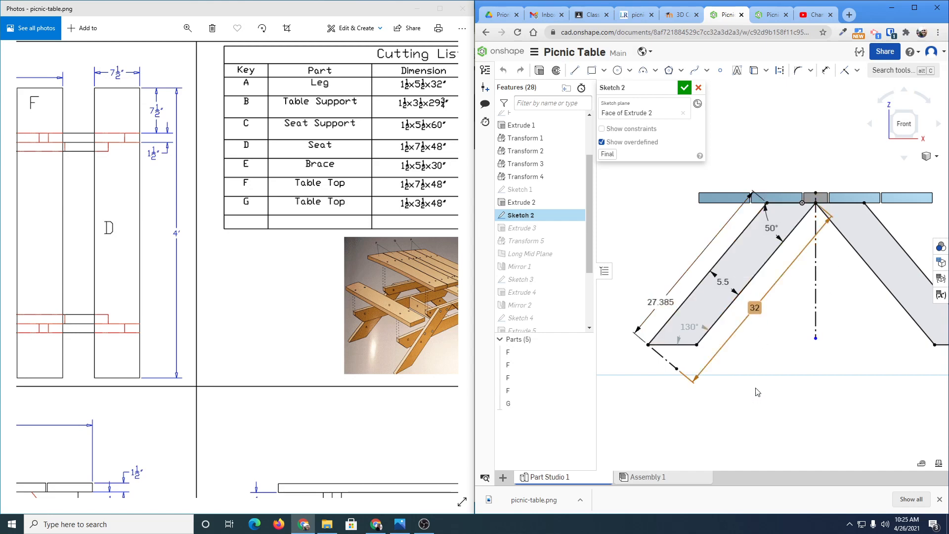
click(658, 302)
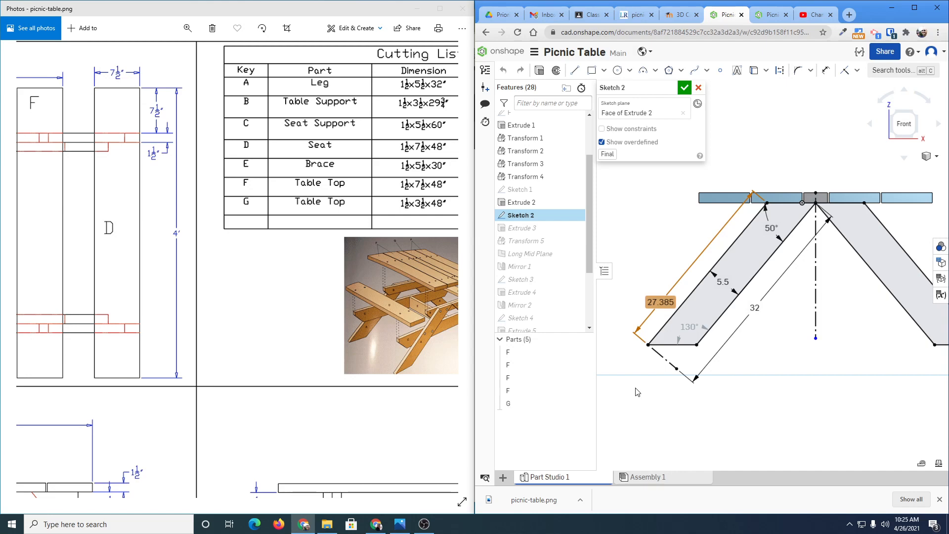
key(Delete)
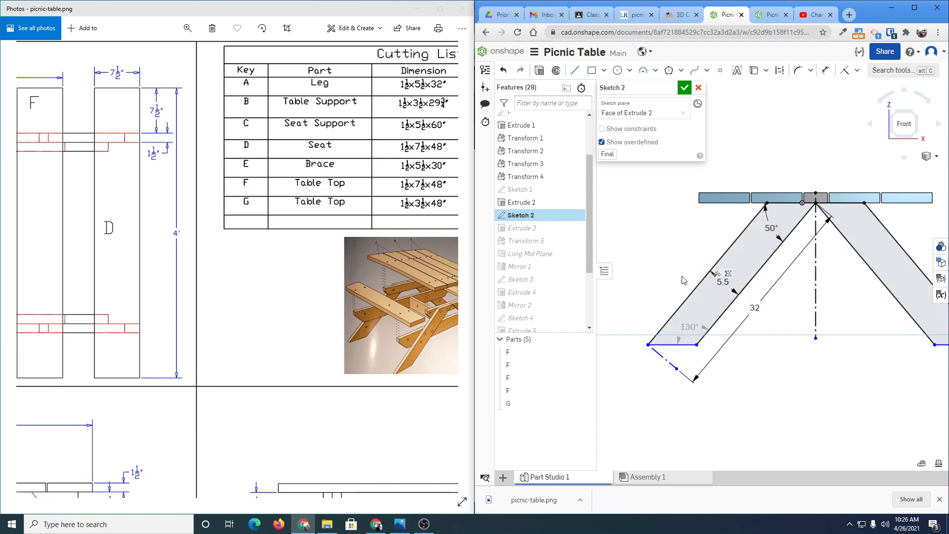
key(ctrl+z)
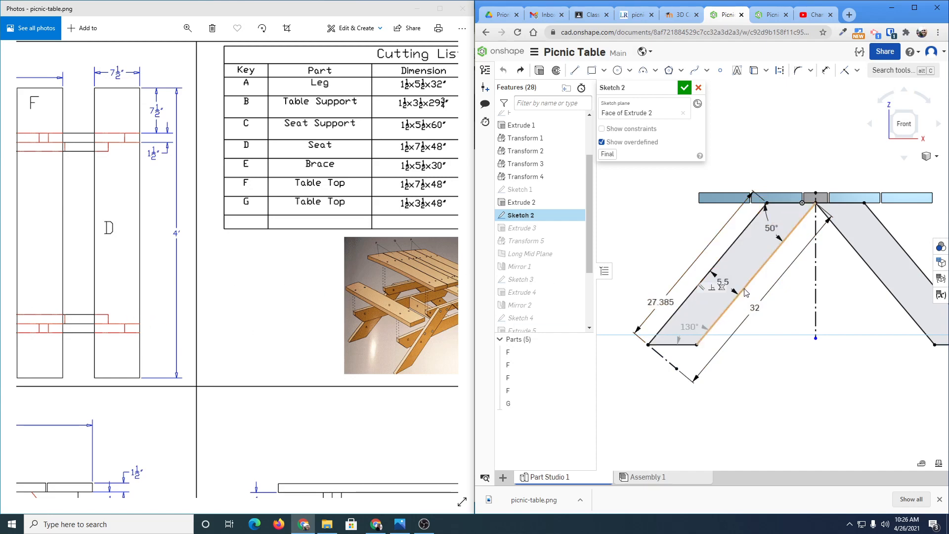
- Check leg A's 50° angles and cutting-list size in the plan drawing against Sketch 2, and close the sketch
drag(99, 269, 207, 176)
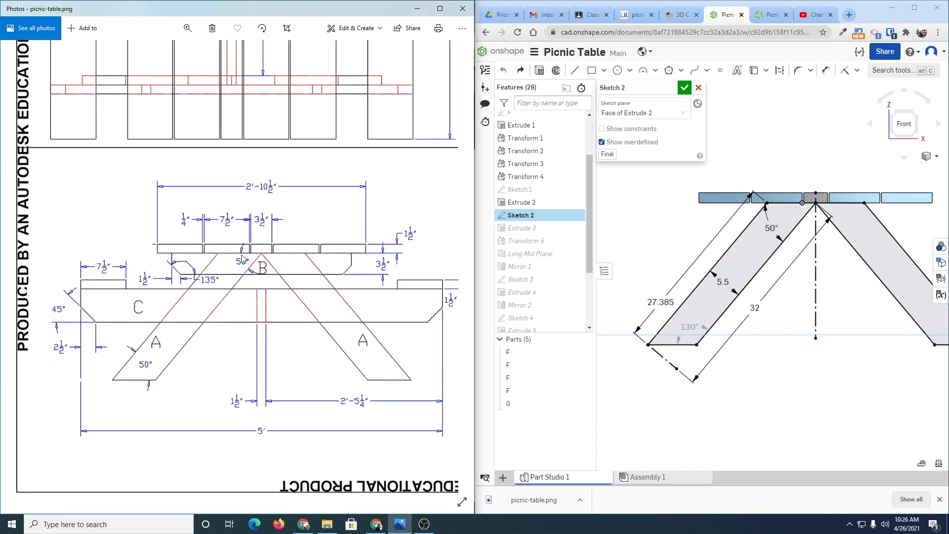
drag(269, 254, 250, 283)
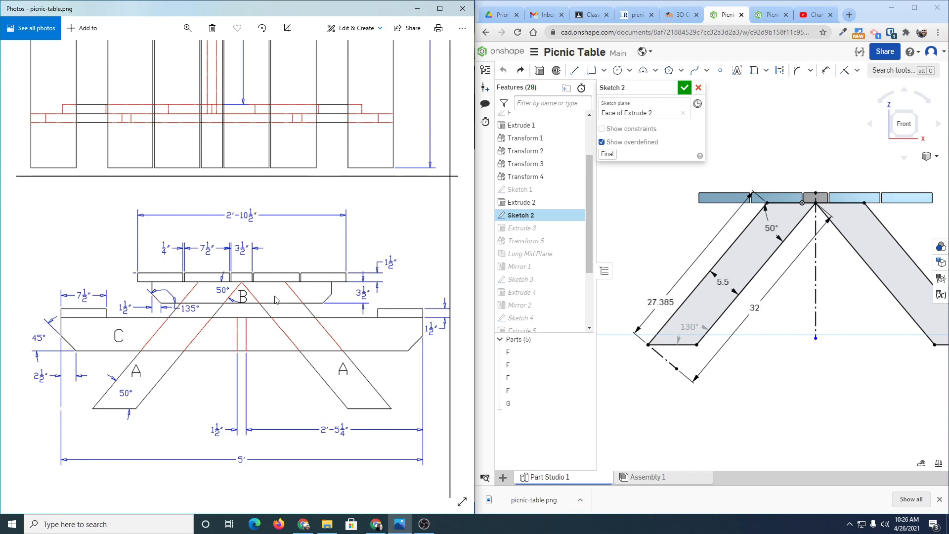
mouse_move(331, 322)
mouse_down()
mouse_move(240, 309)
mouse_move(216, 373)
mouse_move(186, 388)
mouse_move(184, 363)
mouse_up()
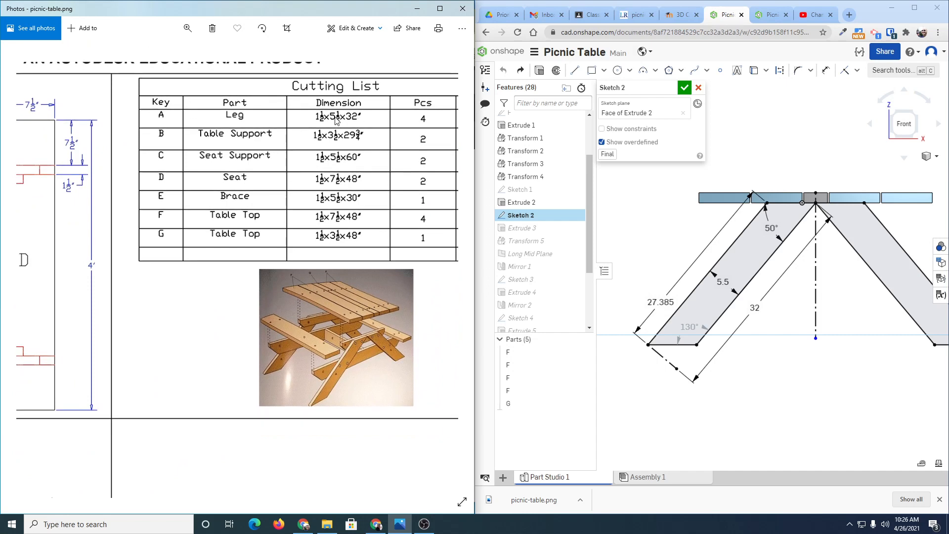
drag(277, 338, 437, 224)
drag(262, 311, 358, 215)
drag(298, 259, 346, 241)
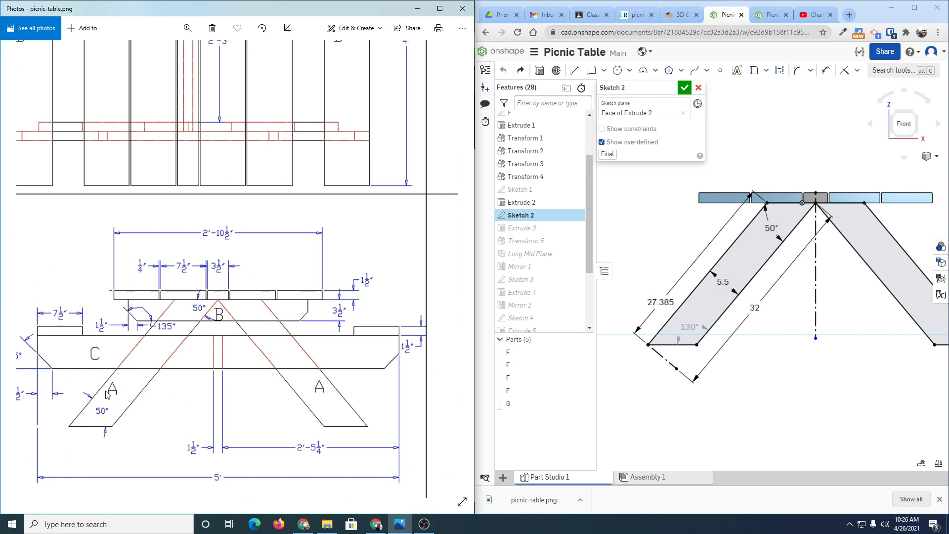
drag(326, 248, 252, 311)
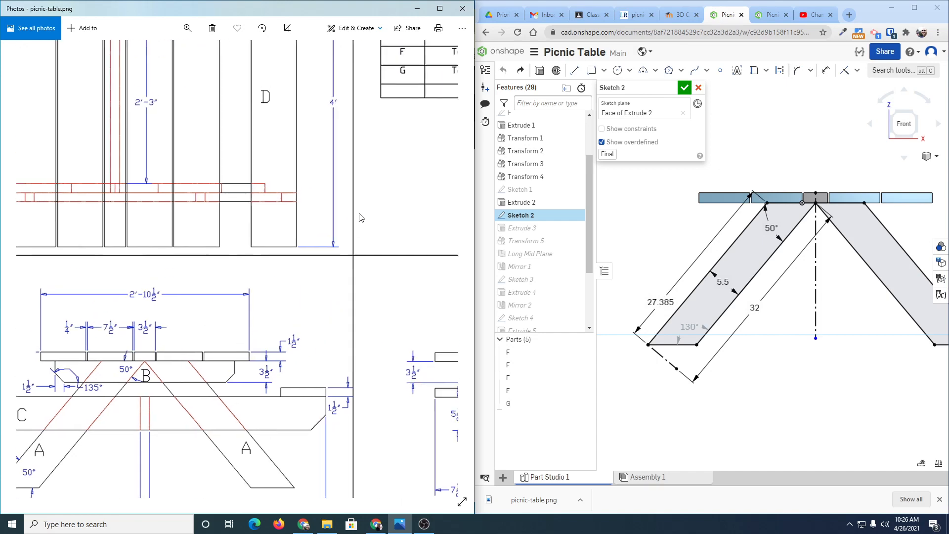
mouse_move(402, 151)
mouse_down()
mouse_move(272, 268)
mouse_move(296, 183)
mouse_up()
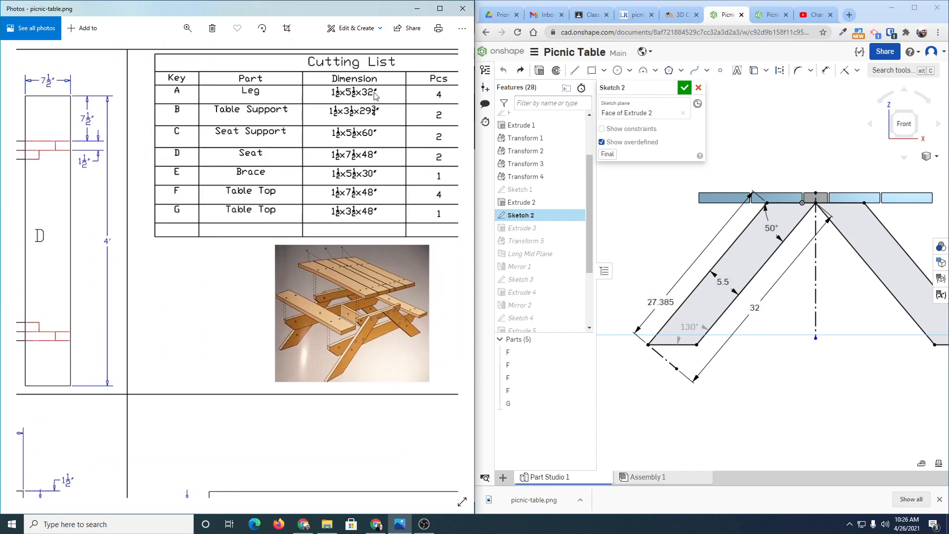
drag(327, 219, 349, 179)
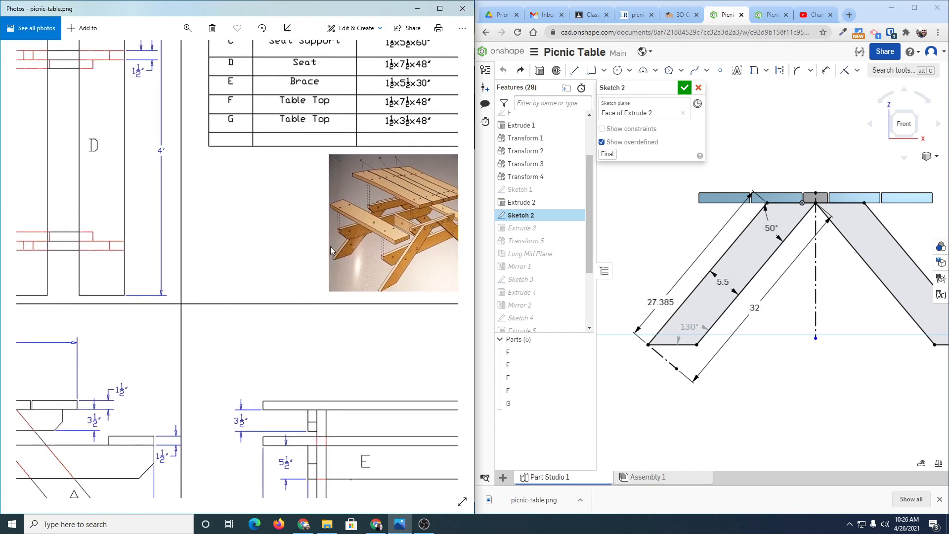
click(685, 91)
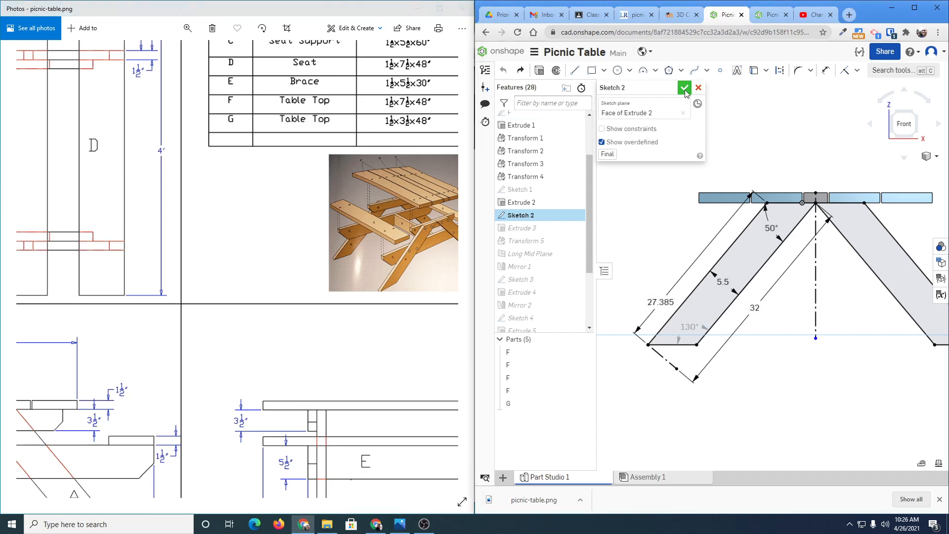
- Select Extrude 3, show the first leg part A, and examine its offset from the Sketch 2 profile
click(538, 228)
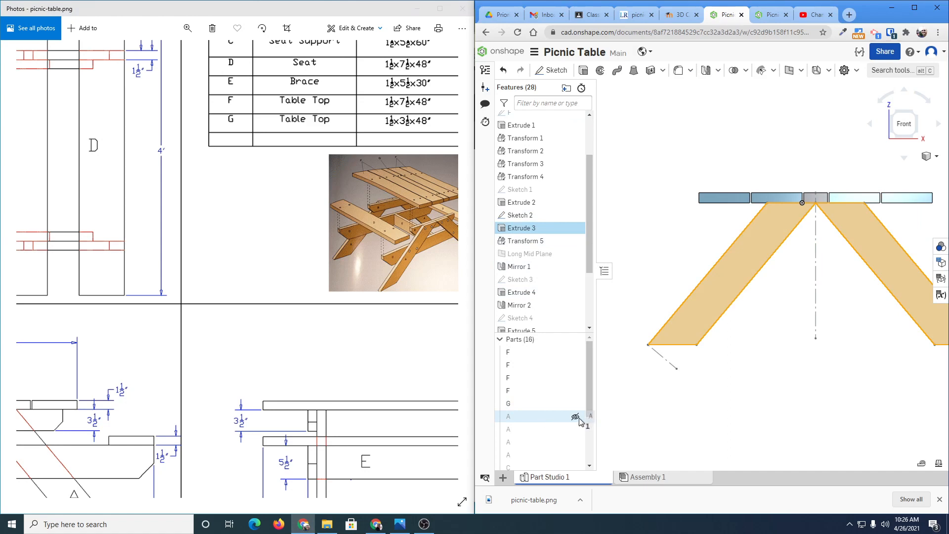
click(576, 418)
right_drag(838, 394, 793, 400)
scroll(815, 389, down, 5)
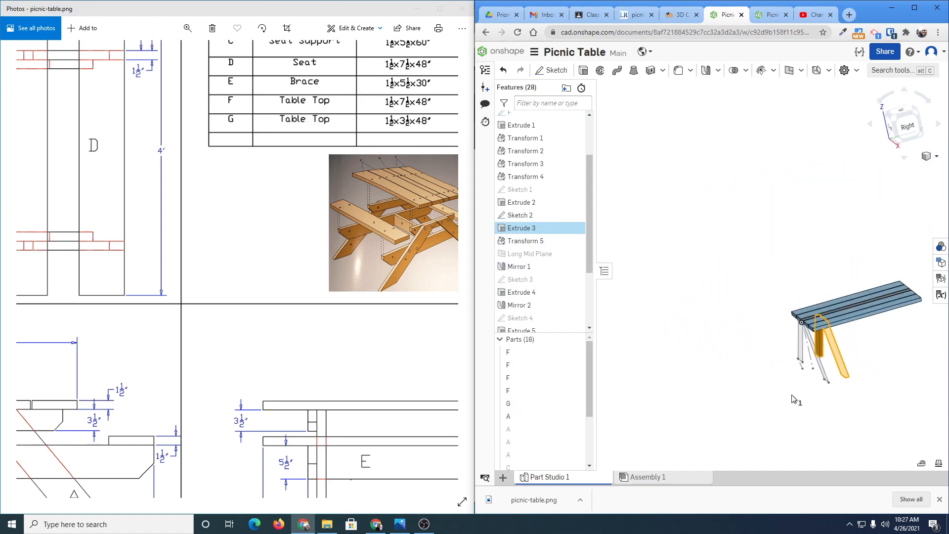
scroll(822, 338, up, 8)
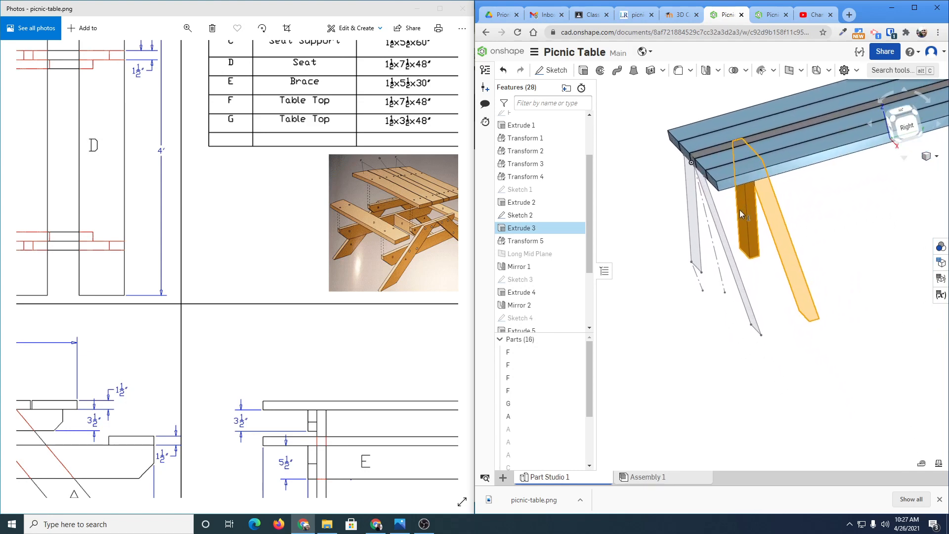
middle_drag(740, 209, 736, 212)
right_drag(657, 216, 653, 211)
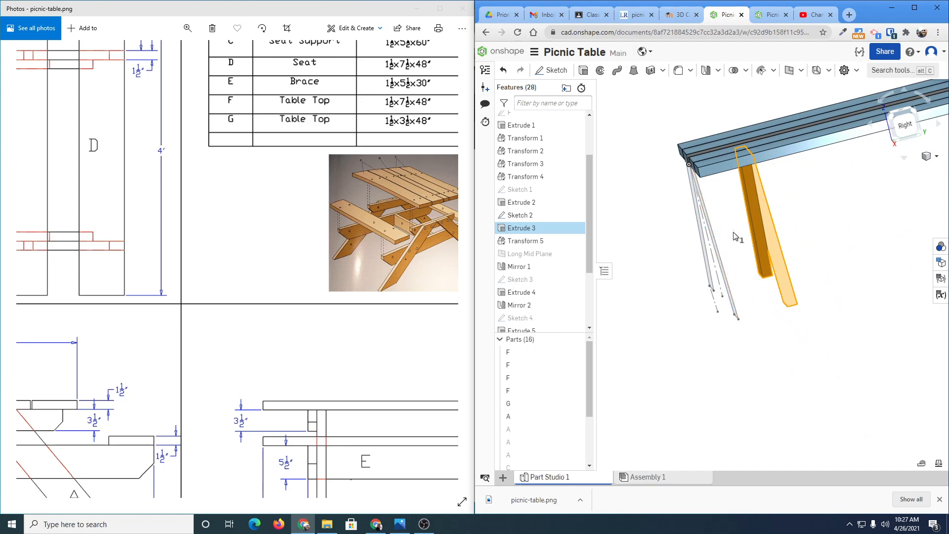
right_drag(733, 233, 747, 236)
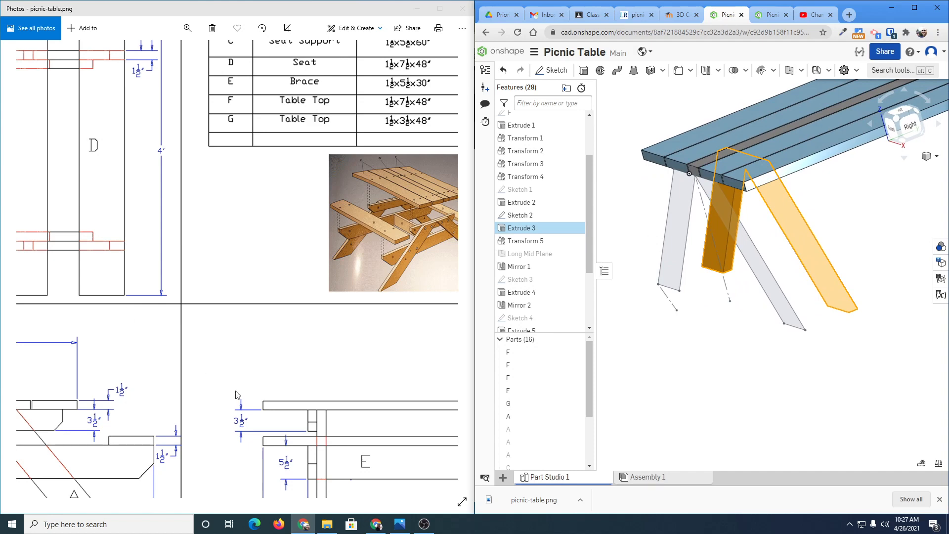
- Check the leg setback and spacing in the plan's side view with brace E against the shown leg
click(303, 379)
mouse_move(303, 388)
mouse_down()
mouse_move(307, 345)
mouse_move(193, 206)
mouse_up()
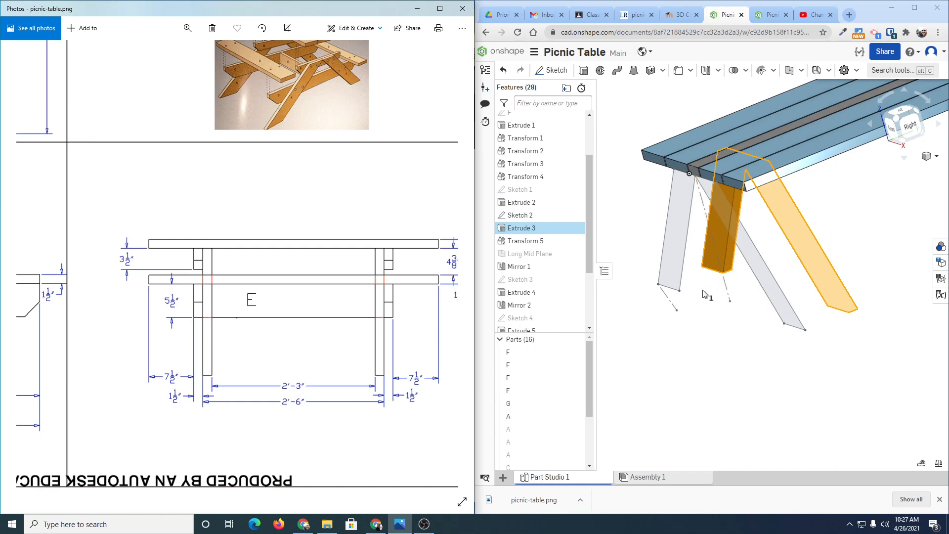
mouse_move(692, 312)
right_down()
mouse_move(707, 291)
mouse_move(697, 293)
right_up()
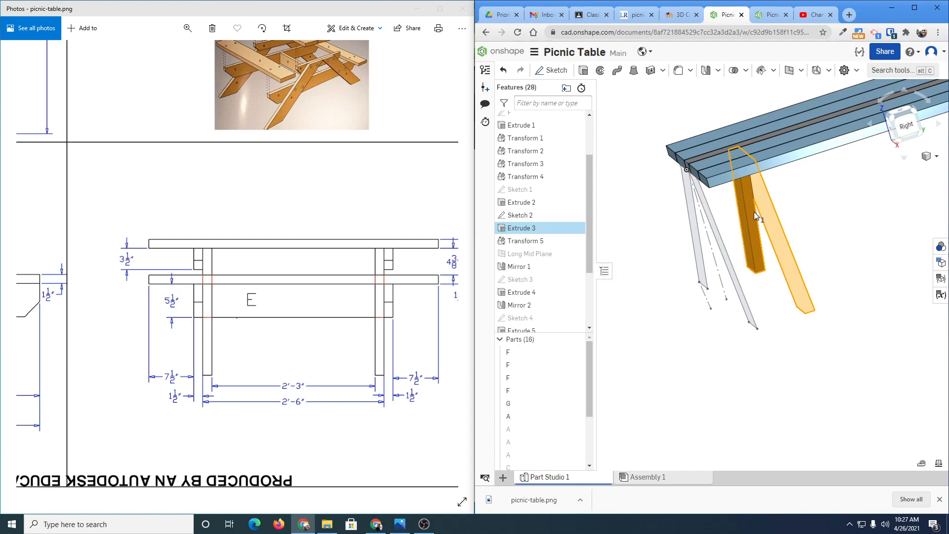
- Show the three remaining leg parts A beneath both ends of the tabletop
scroll(765, 219, down, 3)
middle_drag(767, 236, 740, 248)
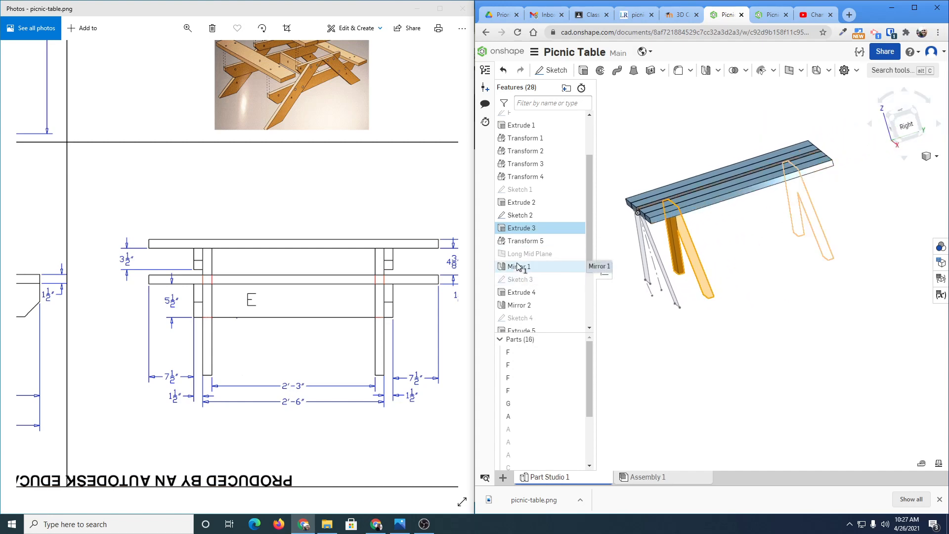
click(575, 430)
click(576, 441)
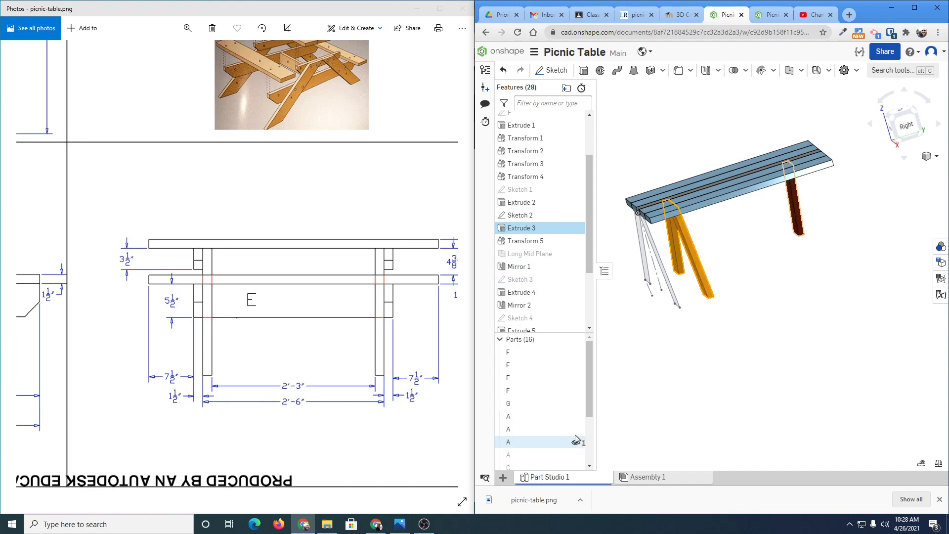
drag(589, 377, 589, 407)
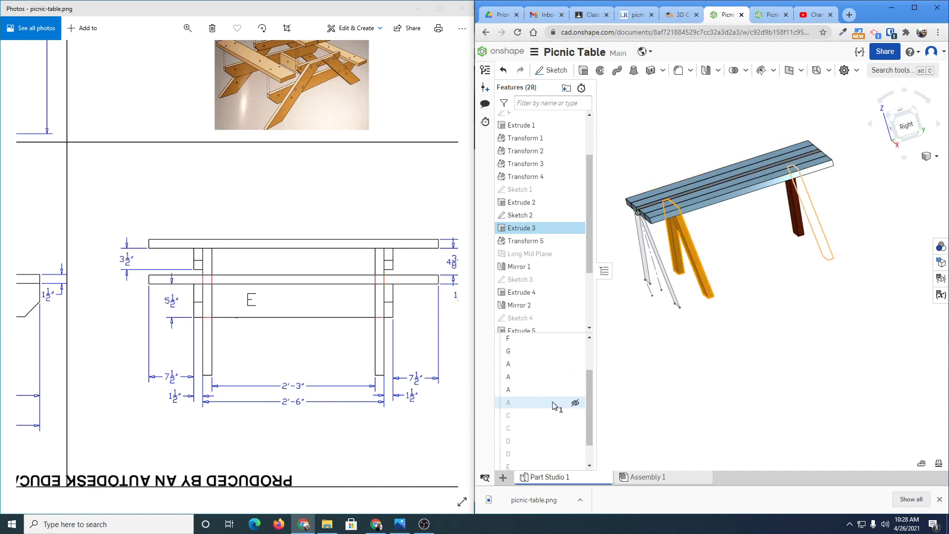
click(575, 404)
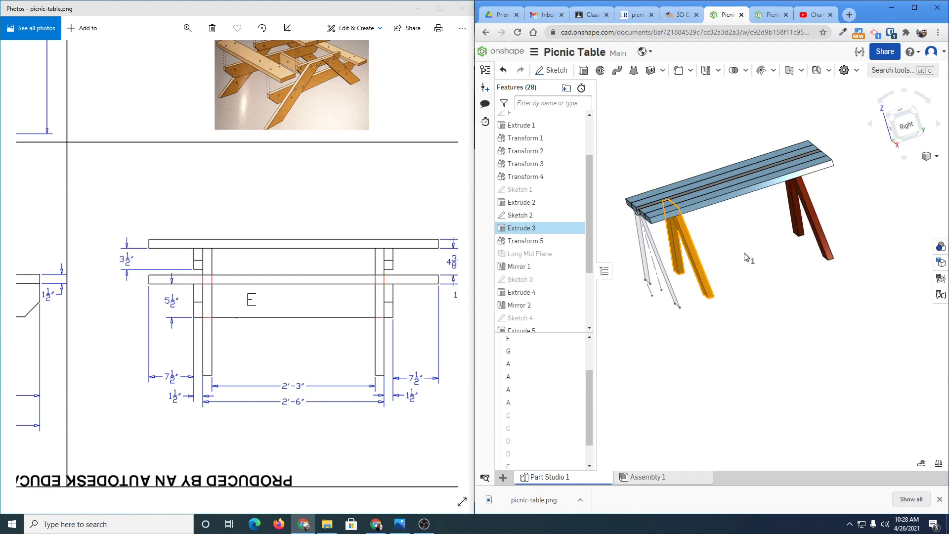
mouse_move(747, 260)
right_down()
mouse_move(769, 245)
mouse_move(760, 253)
right_up()
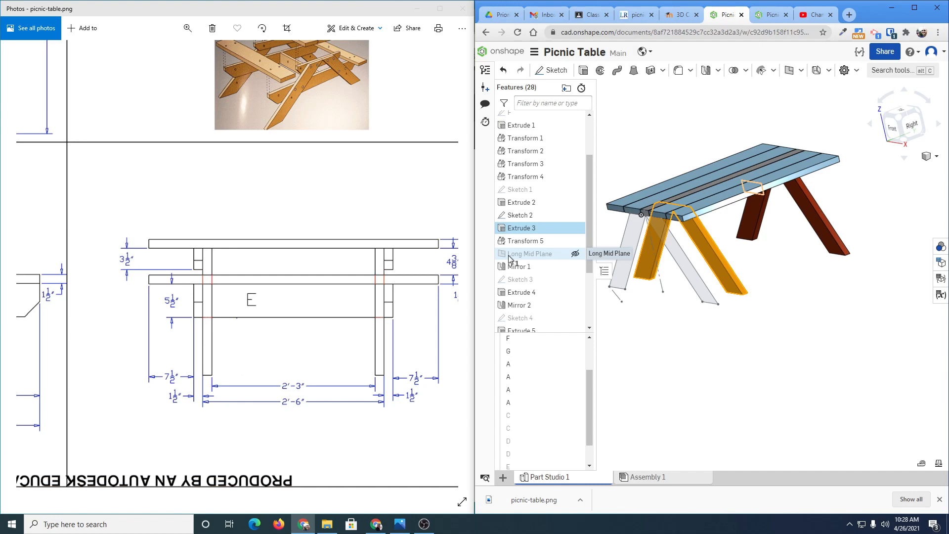
click(787, 298)
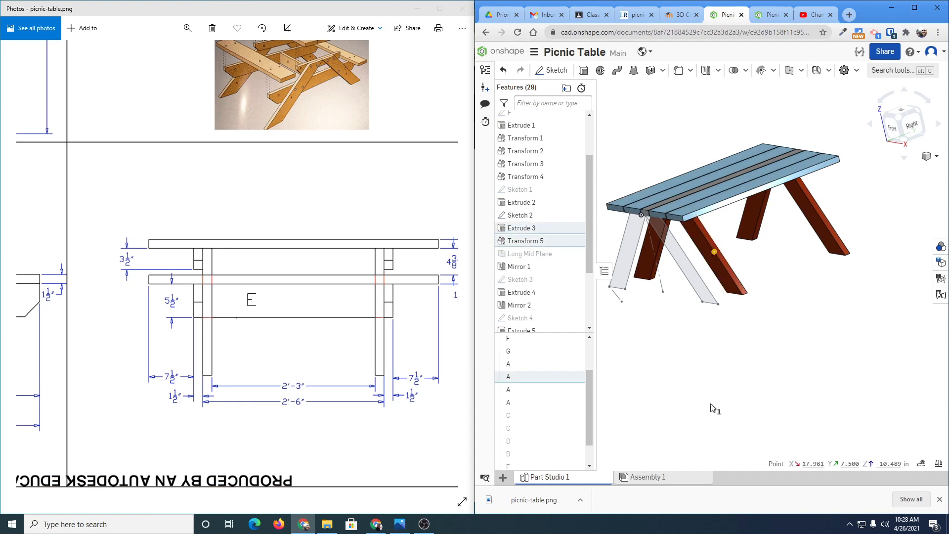
click(521, 376)
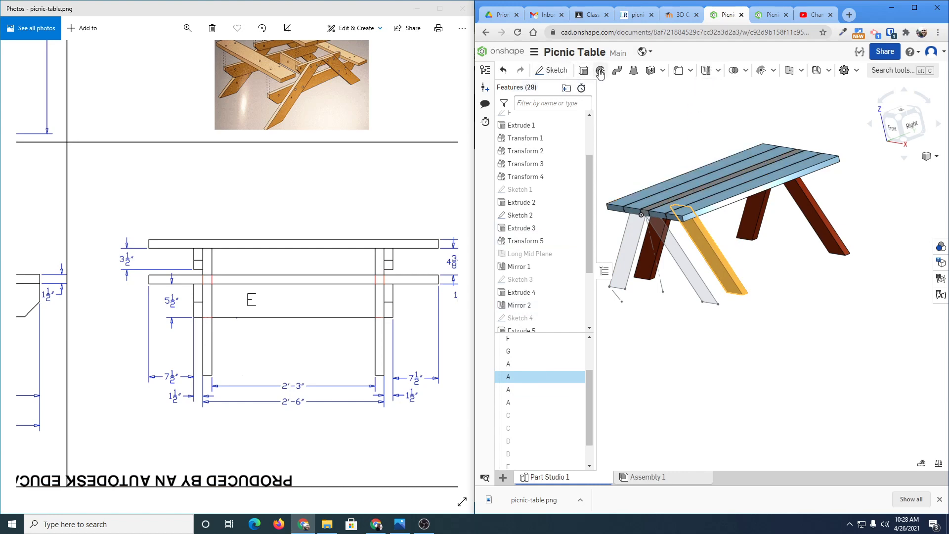
click(706, 71)
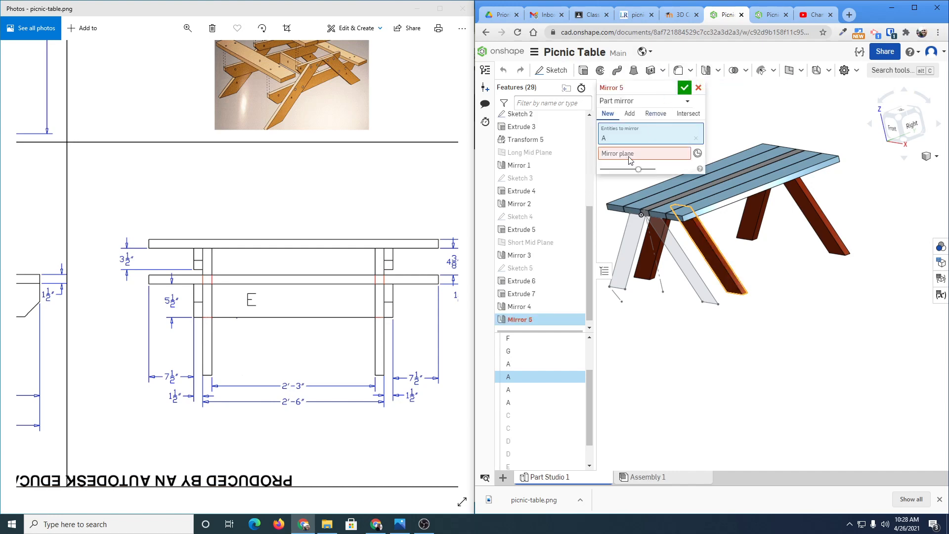
scroll(751, 194, up, 5)
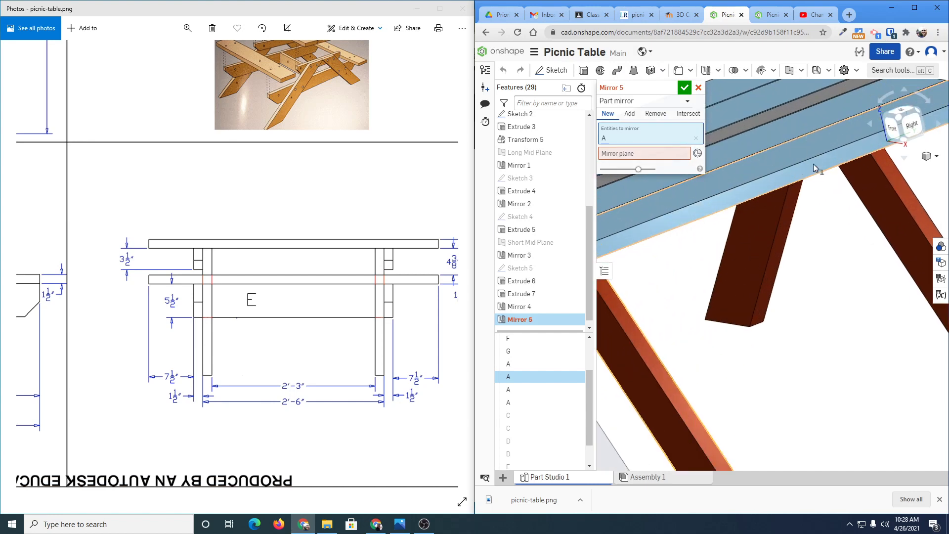
scroll(790, 177, down, 5)
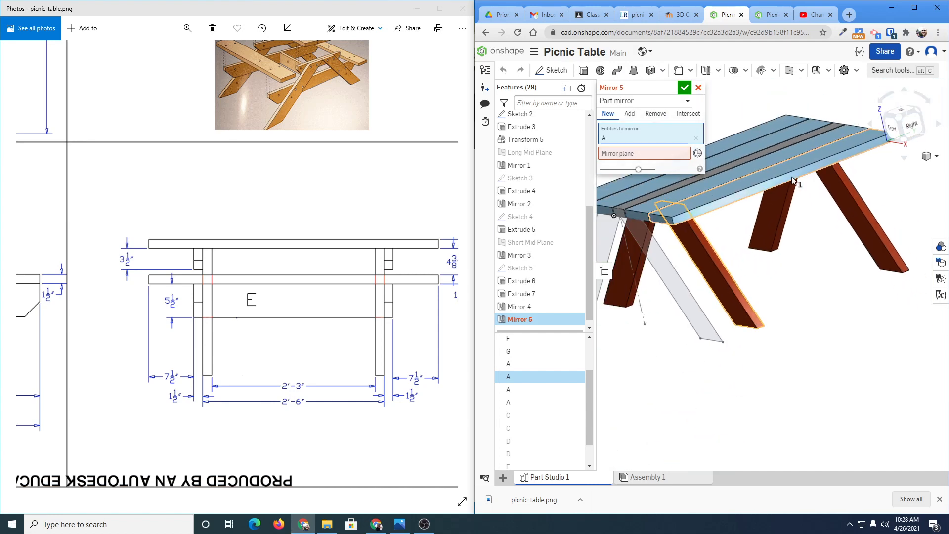
middle_drag(779, 186, 772, 227)
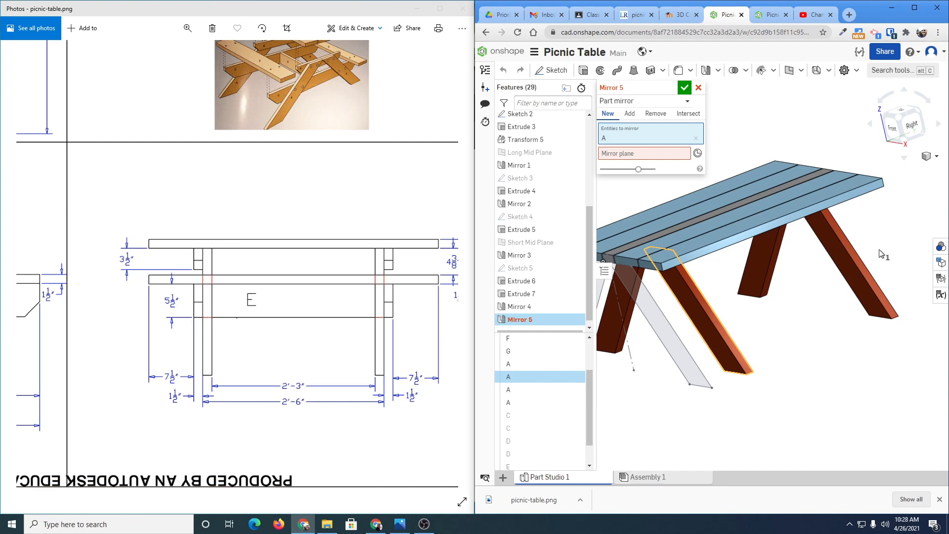
click(697, 88)
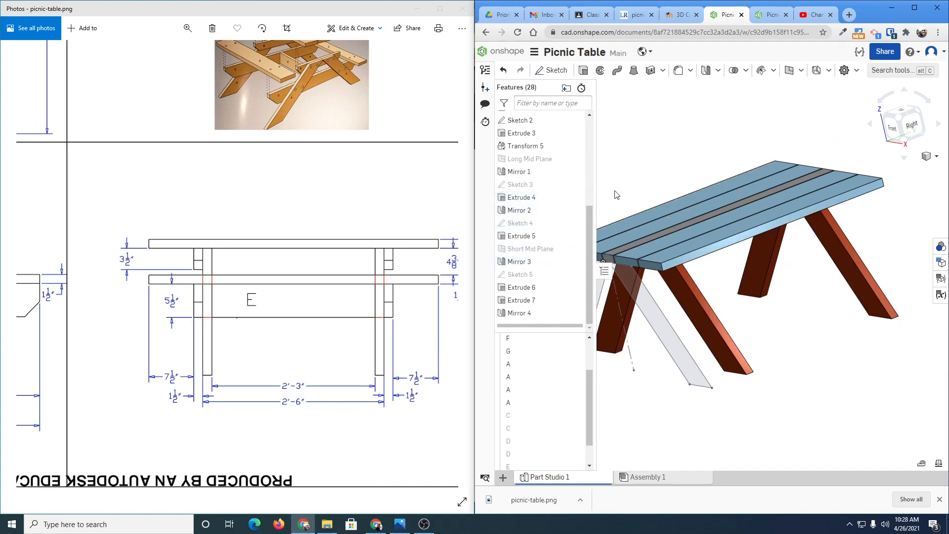
- Show the planes in the model, maximize the browser window, and examine the Short Mid Plane along the tabletop
key(p)
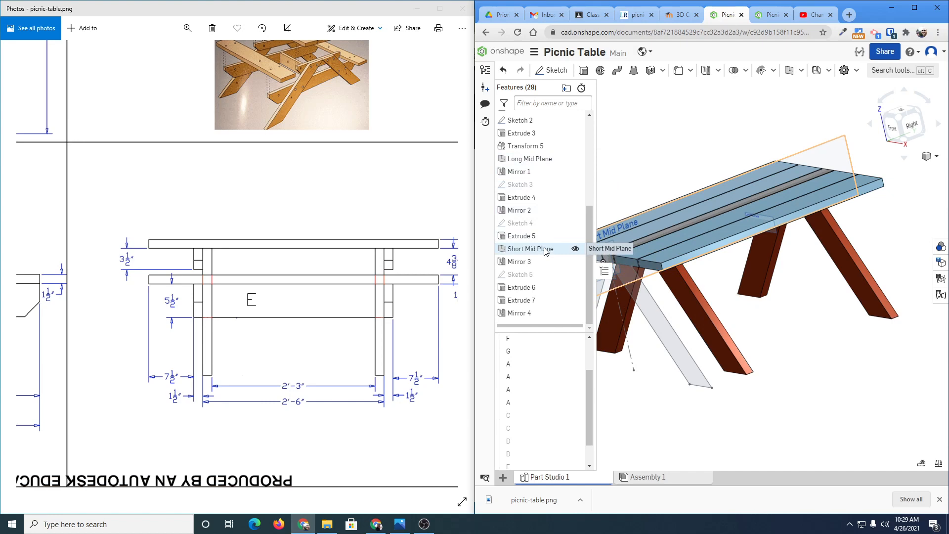
click(914, 8)
scroll(319, 230, down, 5)
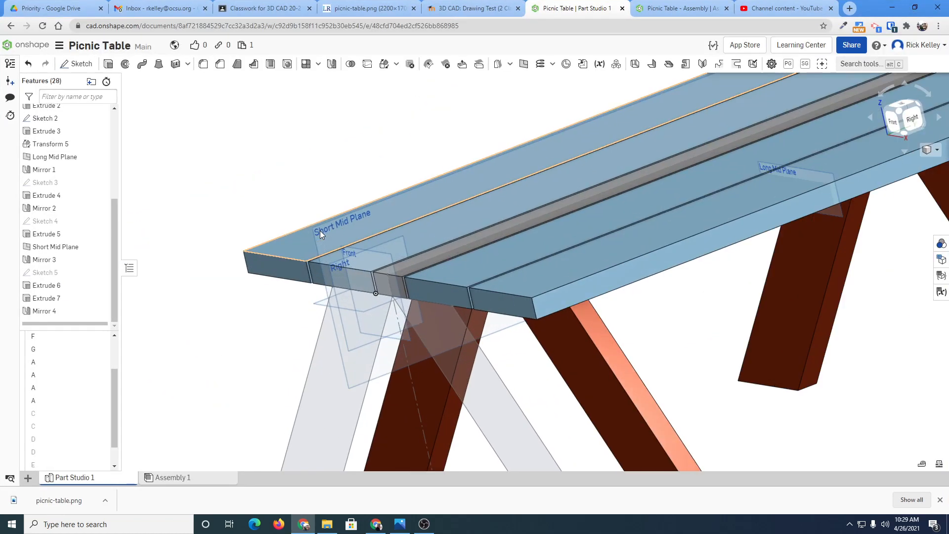
scroll(322, 225, up, 4)
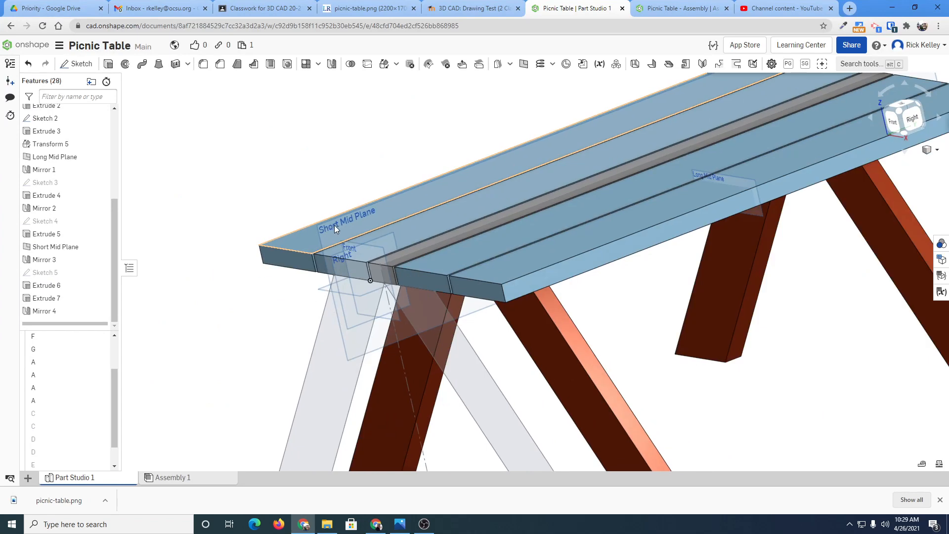
middle_drag(523, 219, 444, 316)
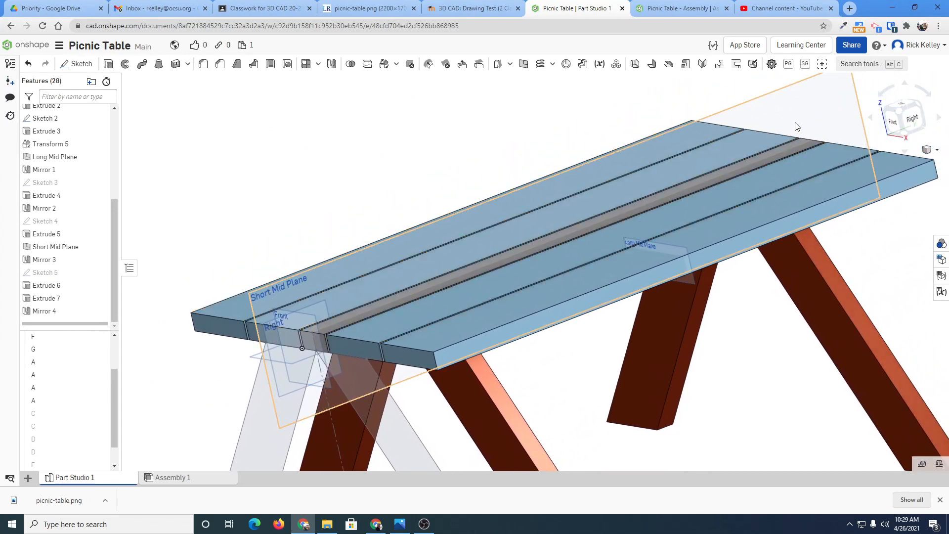
- Examine the Long Mid Plane across the tabletop between the leg pairs, and view the table from the front
scroll(650, 247, down, 3)
scroll(651, 247, down, 3)
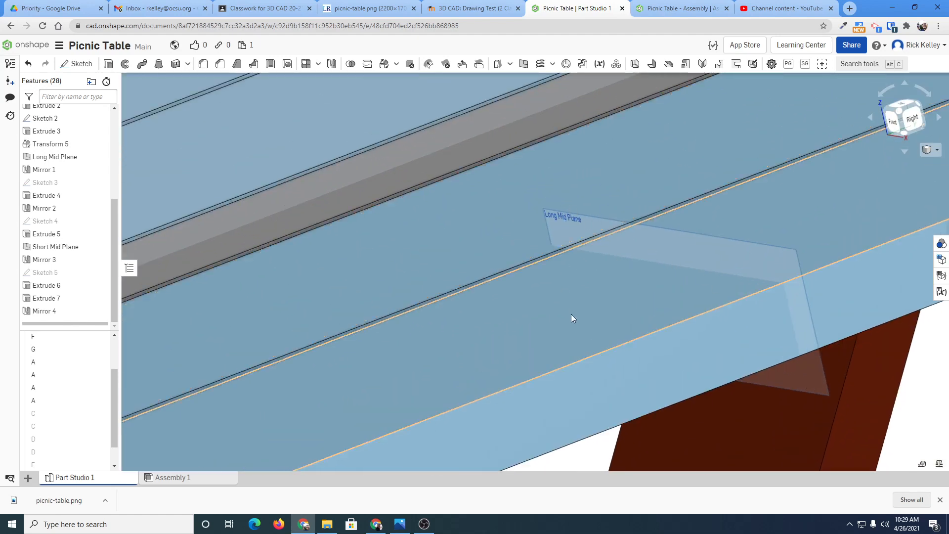
scroll(708, 294, up, 2)
scroll(707, 296, up, 5)
middle_drag(689, 276, 696, 179)
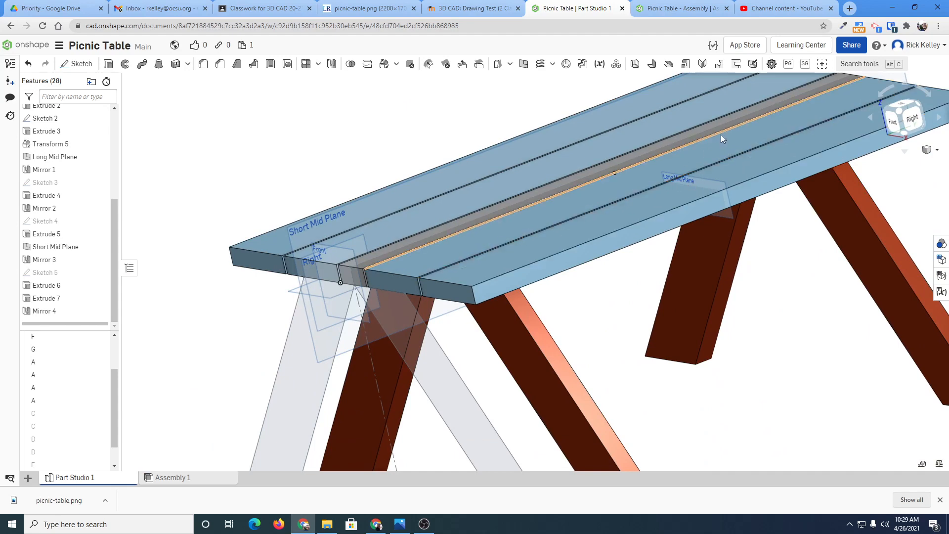
middle_drag(540, 136, 482, 154)
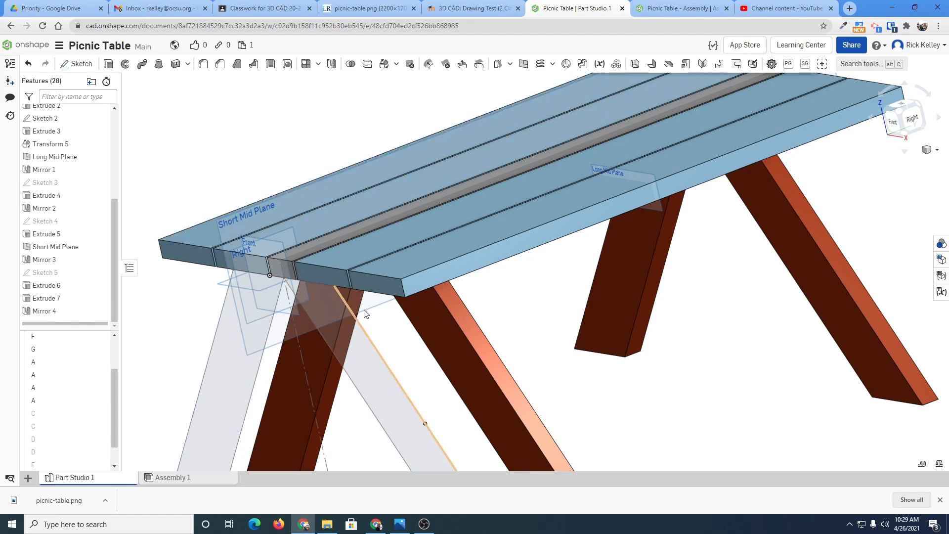
key(shift+1)
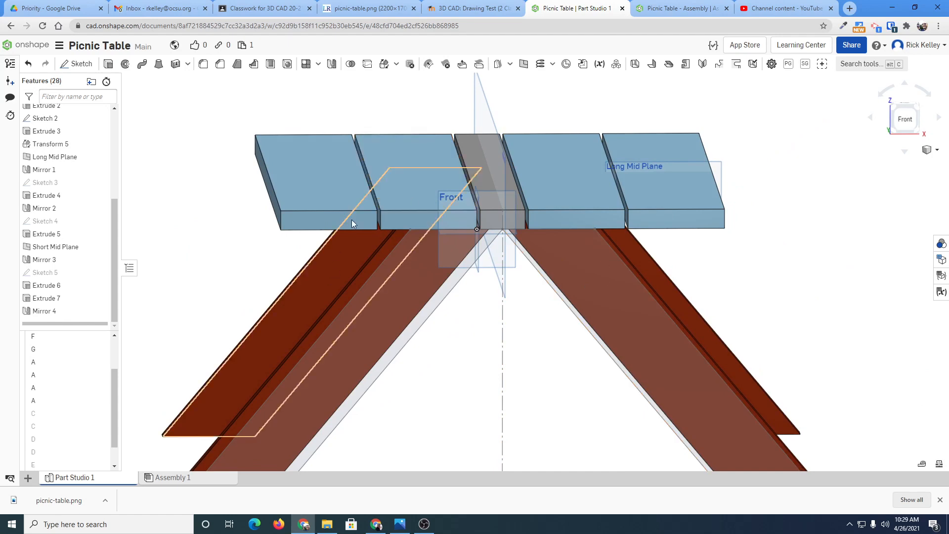
- View the Short and Long Mid Planes from an angle, and place the model window beside the plan drawing
right_drag(437, 272, 513, 324)
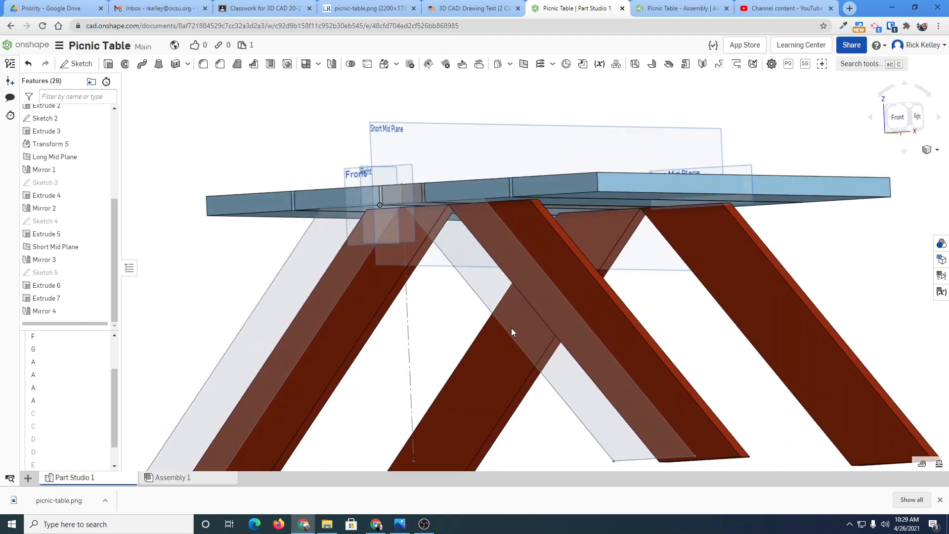
right_drag(695, 163, 696, 168)
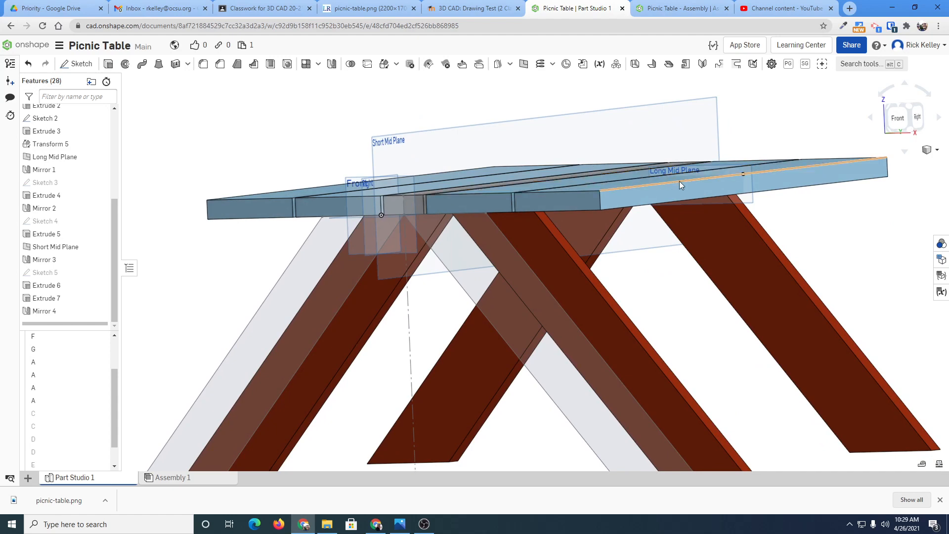
right_drag(695, 190, 680, 195)
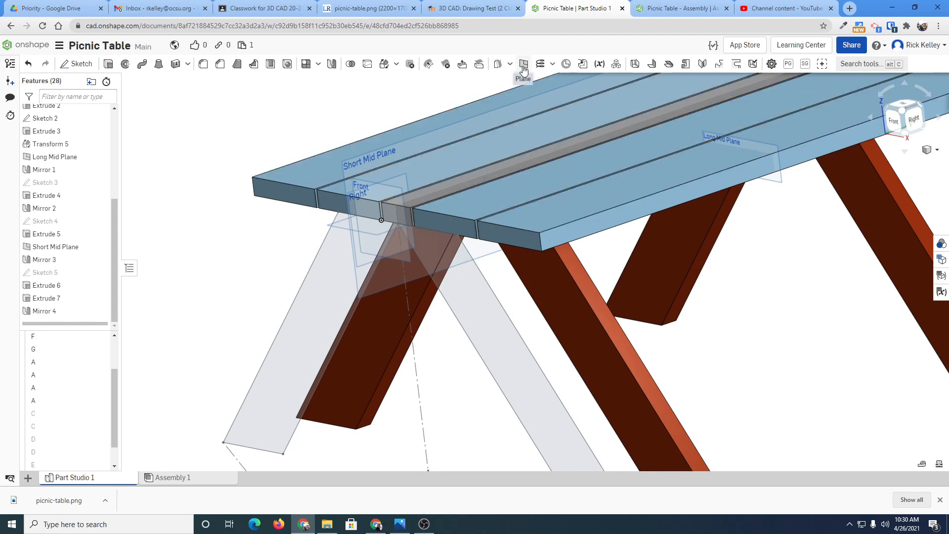
click(915, 8)
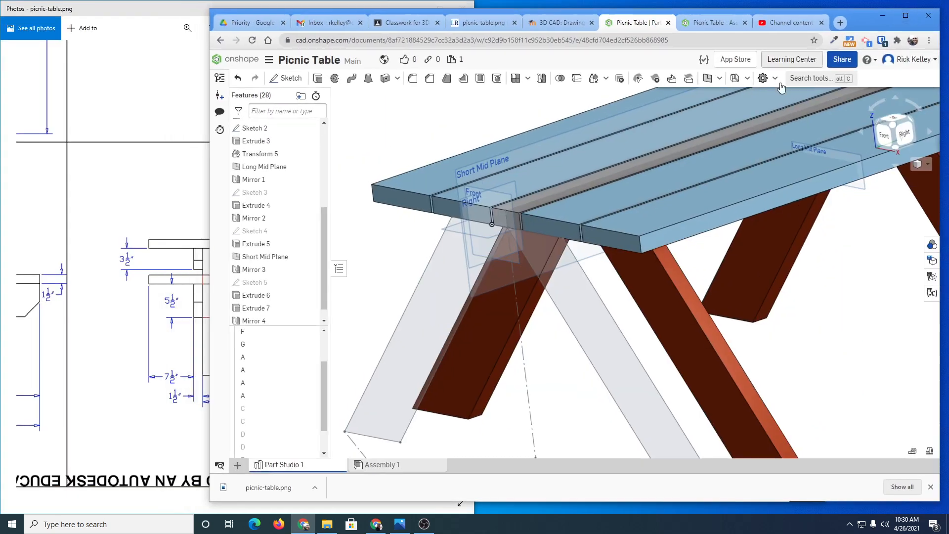
drag(863, 23, 948, 29)
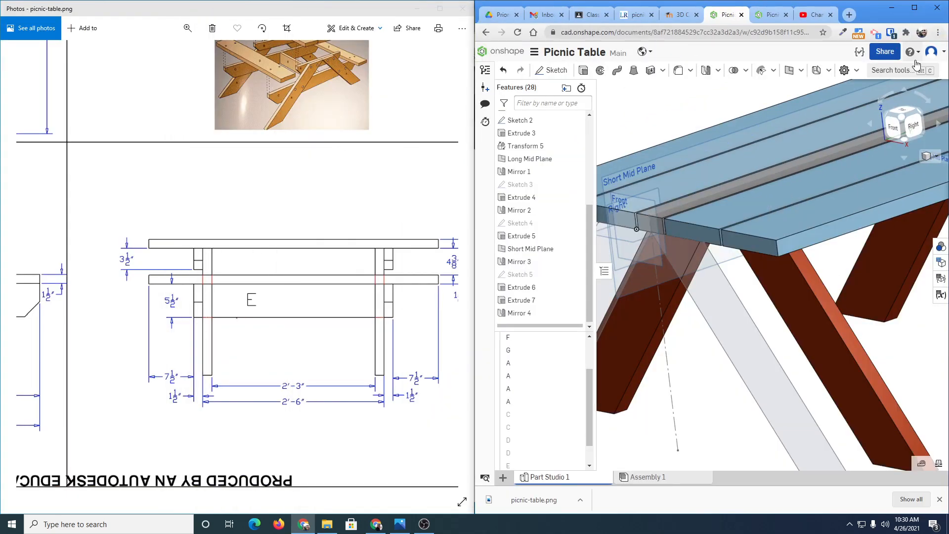
- Start a new construction plane and set its type to Mid plane
click(801, 71)
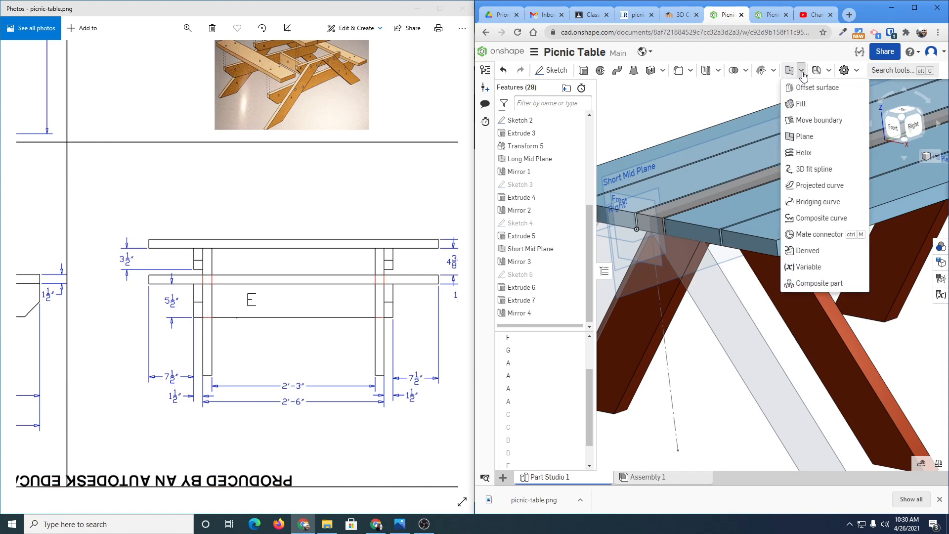
click(802, 73)
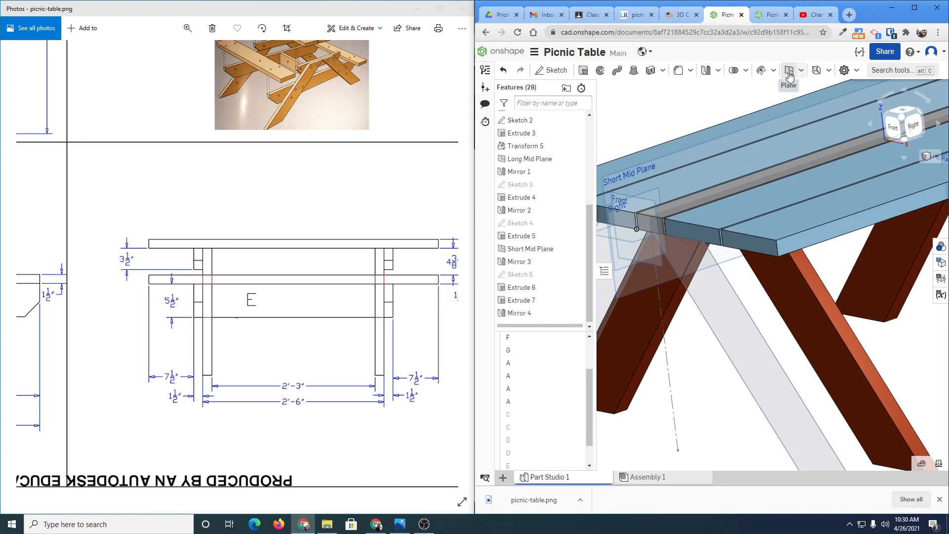
click(789, 74)
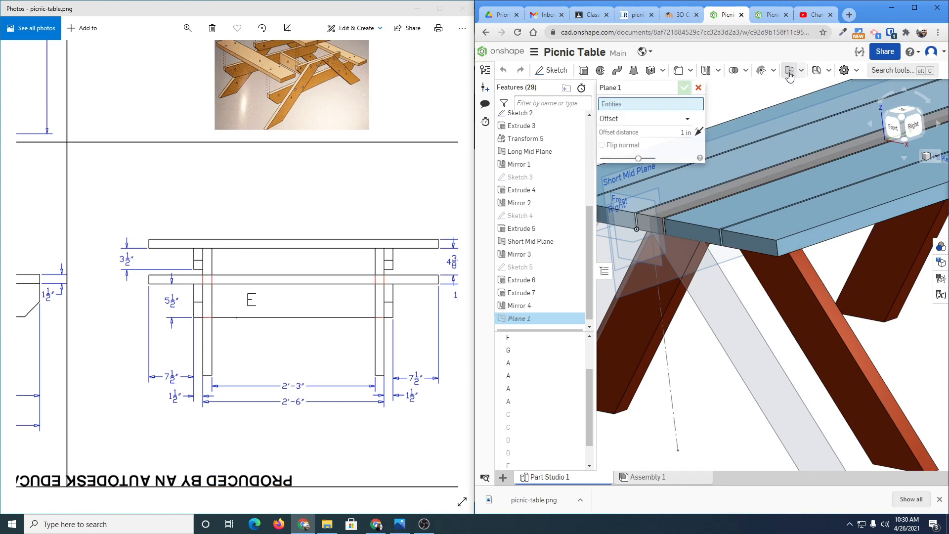
click(642, 119)
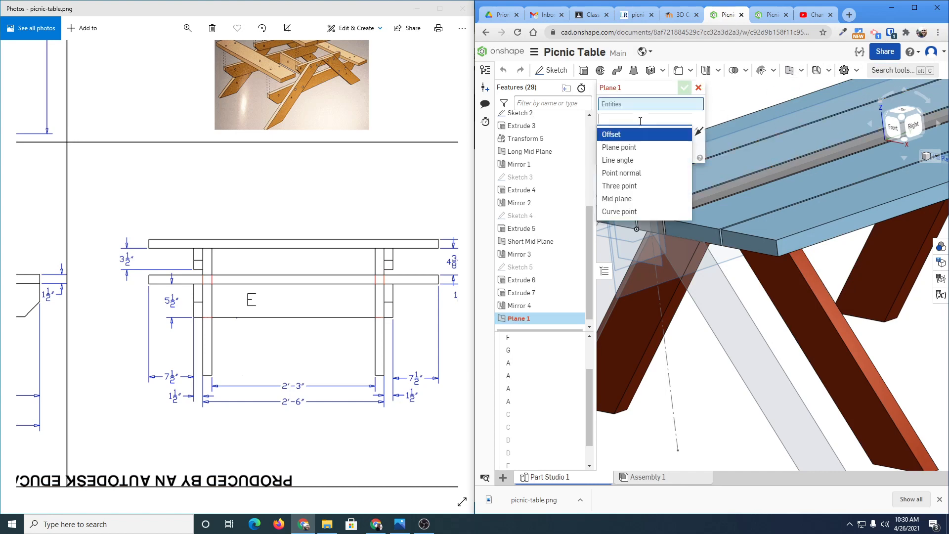
click(617, 199)
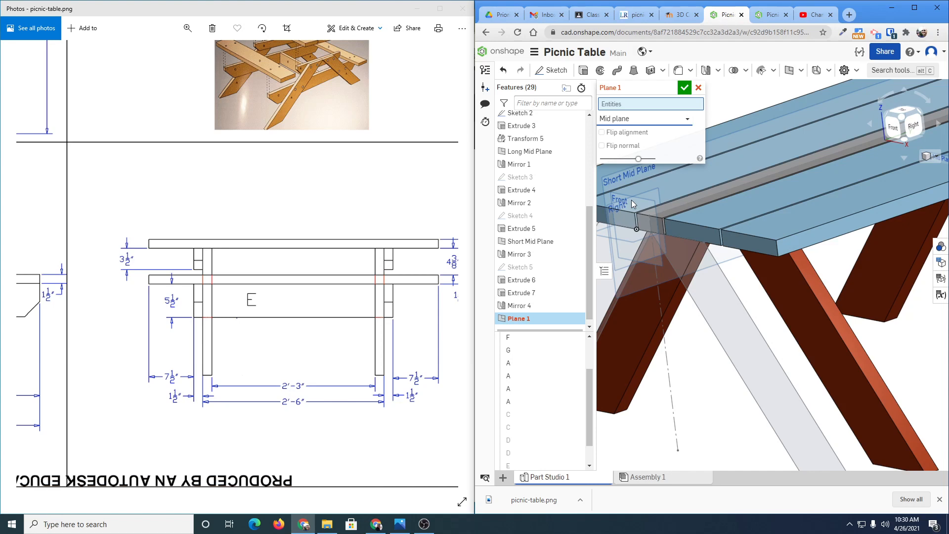
- Try the mid plane between the opposite end faces of the tabletop board beside the narrow center board, and discard the plane
scroll(785, 222, down, 6)
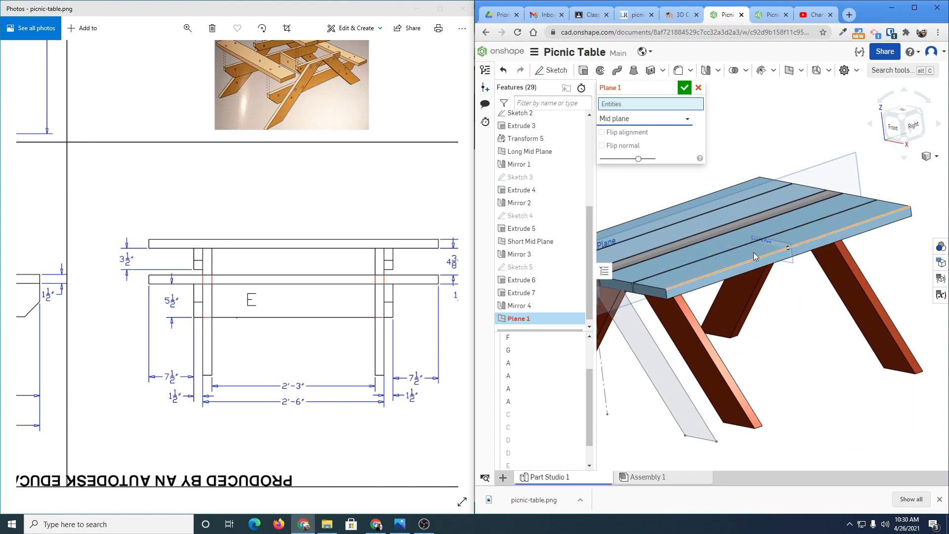
middle_drag(702, 268, 779, 267)
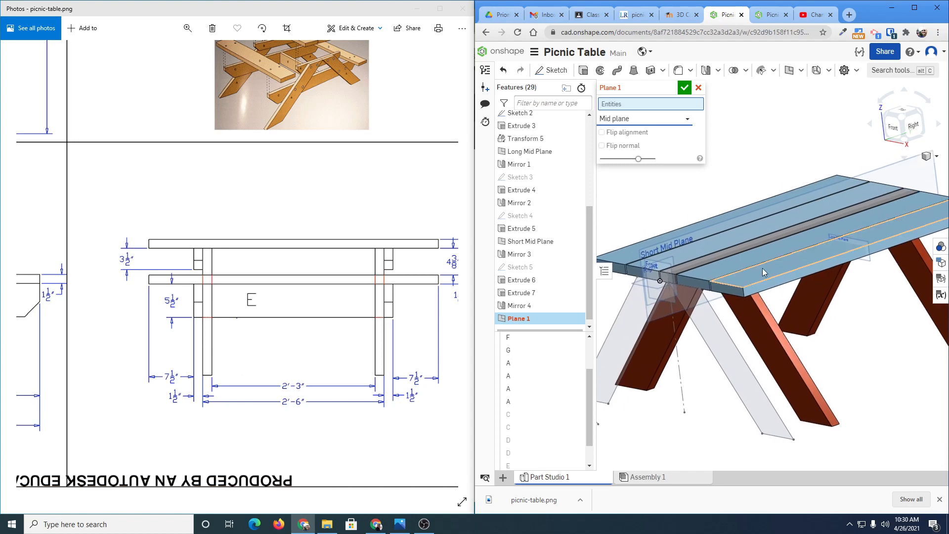
scroll(695, 282, up, 3)
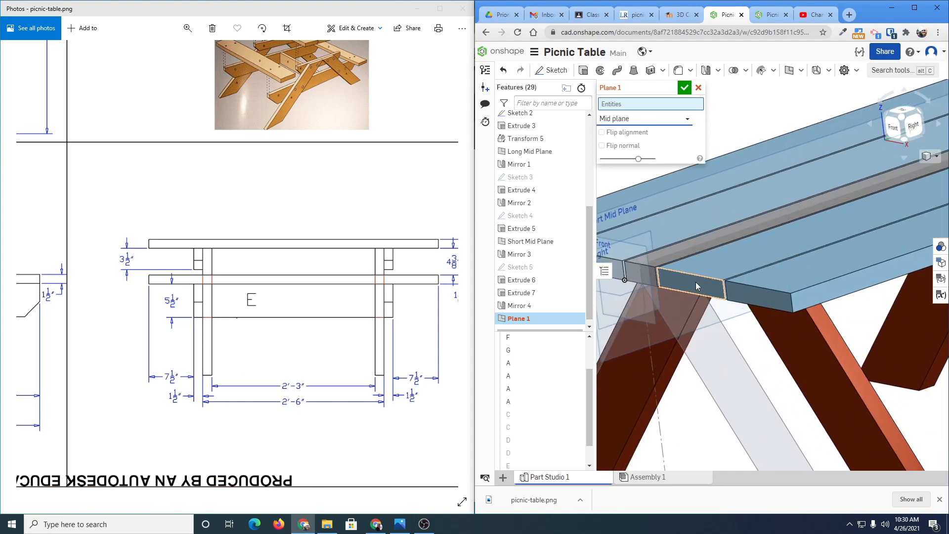
click(695, 282)
scroll(695, 280, down, 3)
right_drag(806, 287, 791, 272)
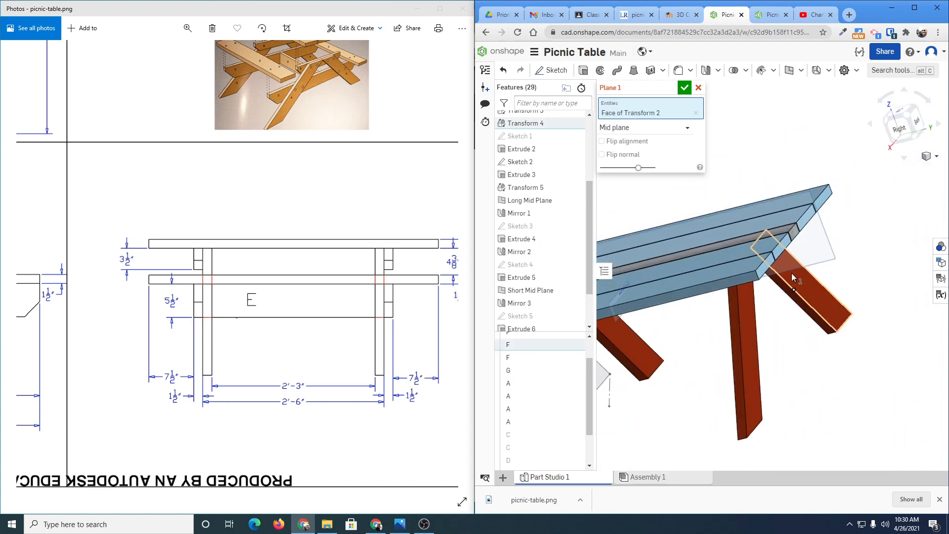
click(777, 250)
right_drag(698, 327, 739, 319)
scroll(741, 276, up, 5)
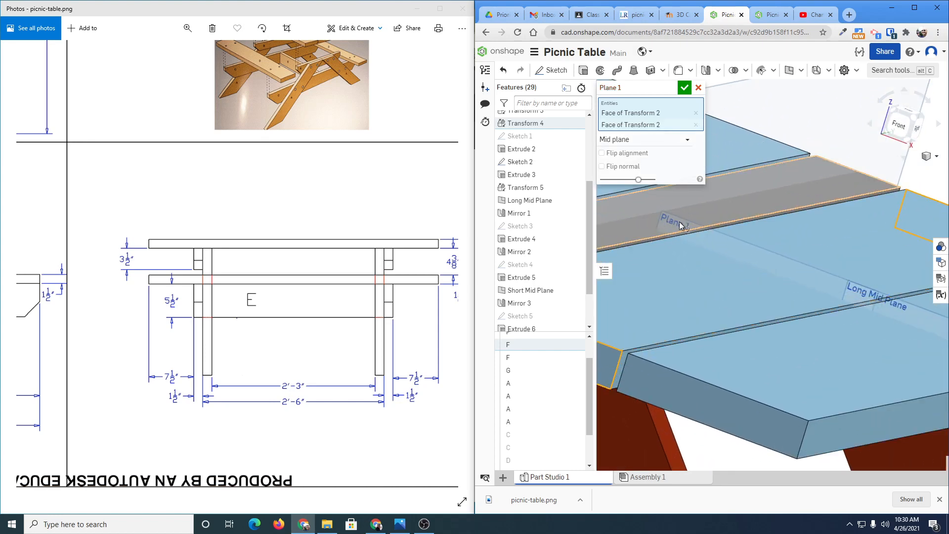
click(684, 87)
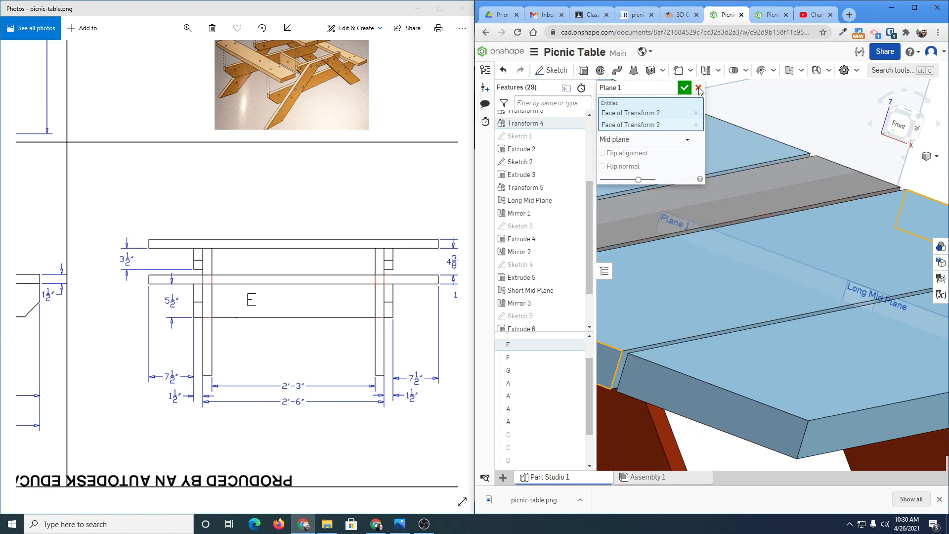
key(ctrl+z)
- Try a part mirror of one front leg A across the Long Mid Plane, and discard the mirror
scroll(680, 268, down, 2)
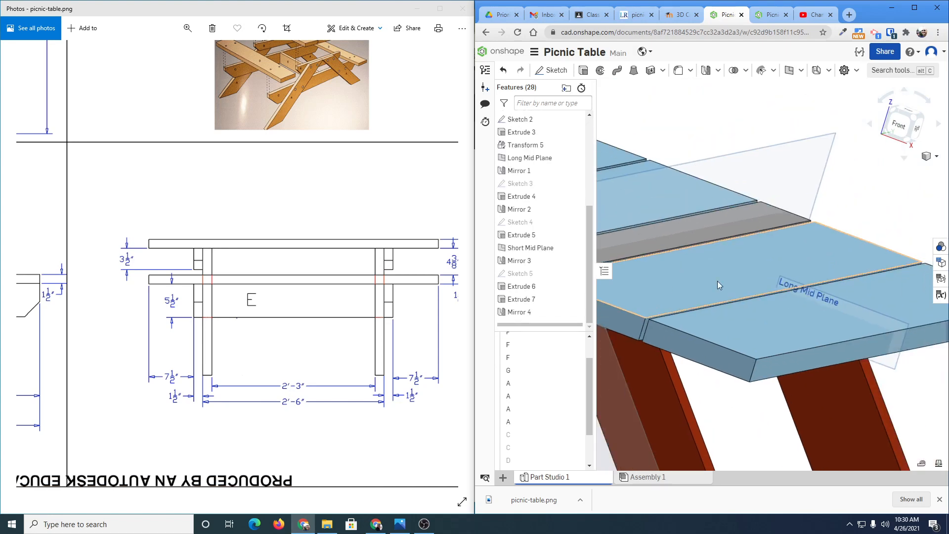
right_drag(816, 305, 793, 305)
scroll(805, 310, down, 4)
mouse_move(910, 332)
right_down()
mouse_move(904, 325)
mouse_move(898, 333)
right_up()
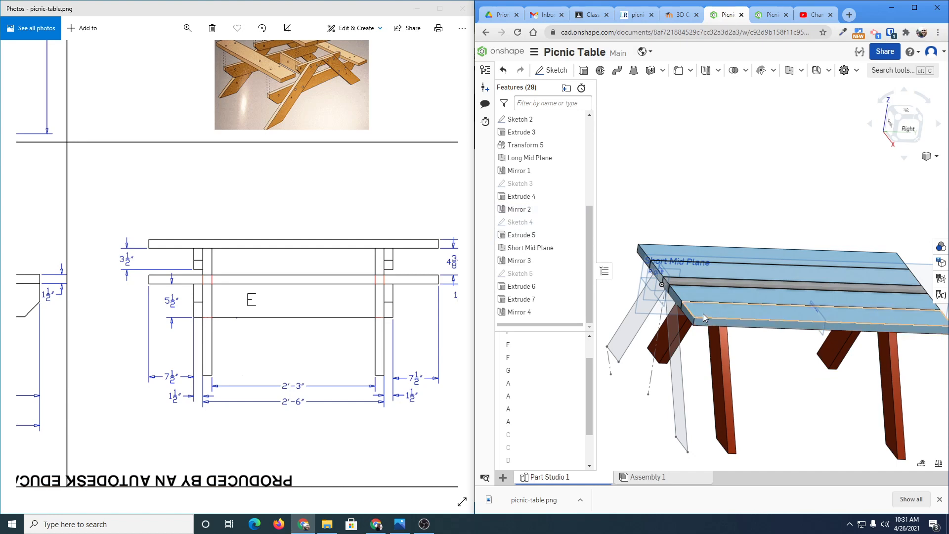
middle_drag(662, 262, 639, 176)
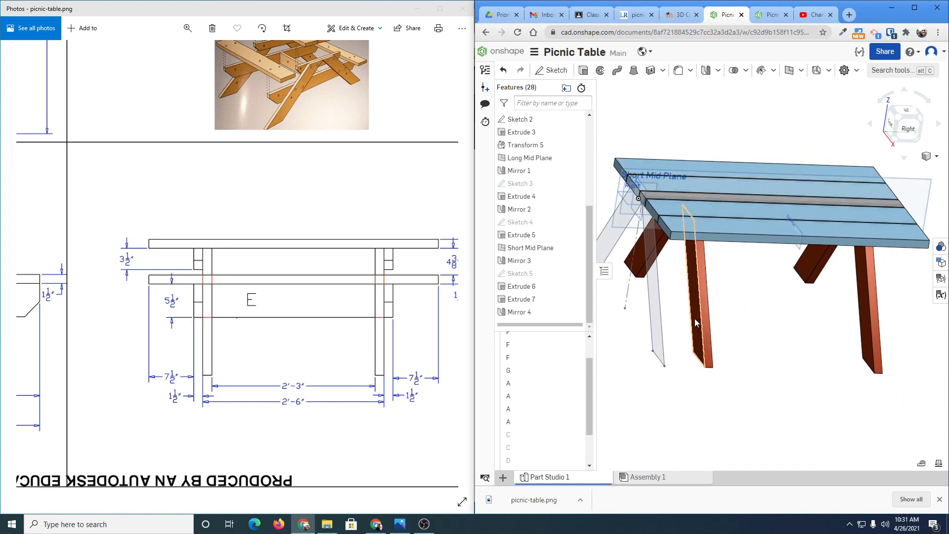
click(520, 395)
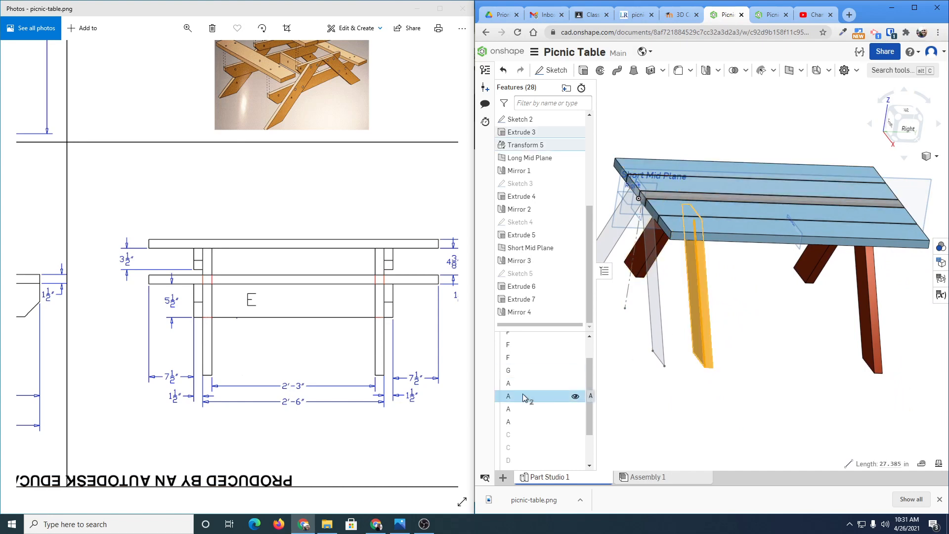
click(706, 71)
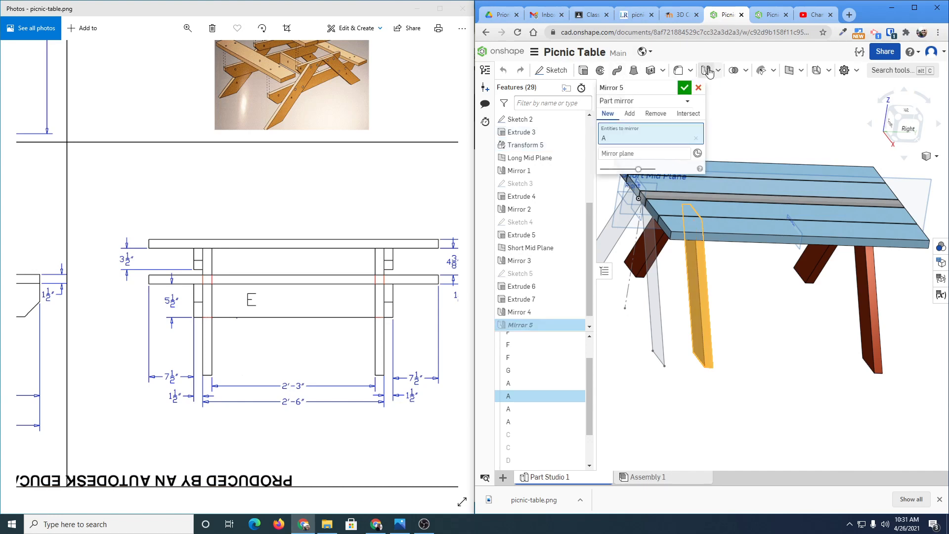
click(621, 155)
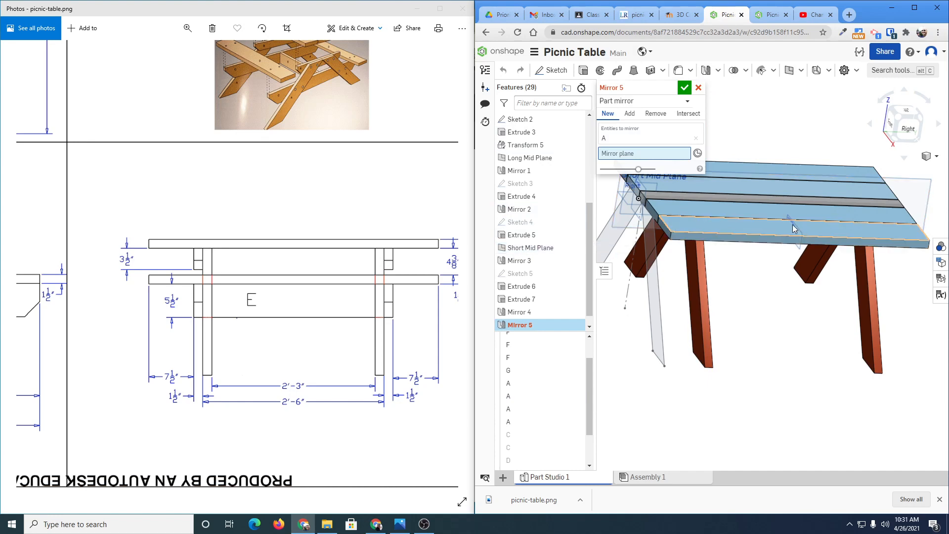
scroll(791, 227, up, 5)
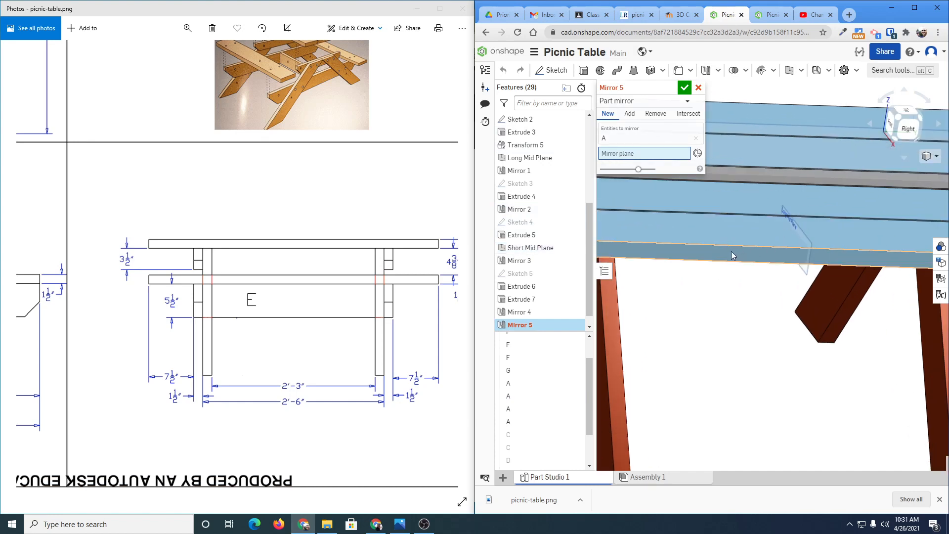
click(528, 159)
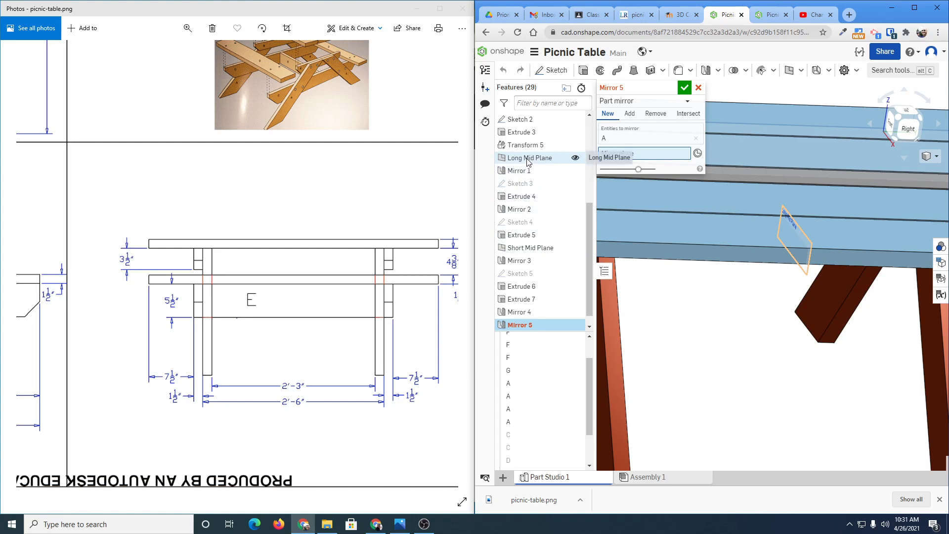
scroll(727, 327, down, 5)
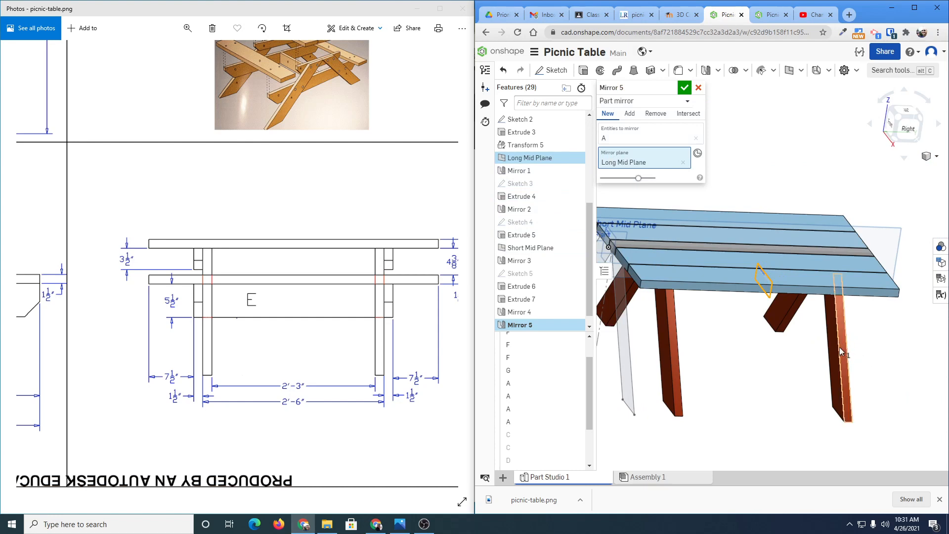
click(698, 87)
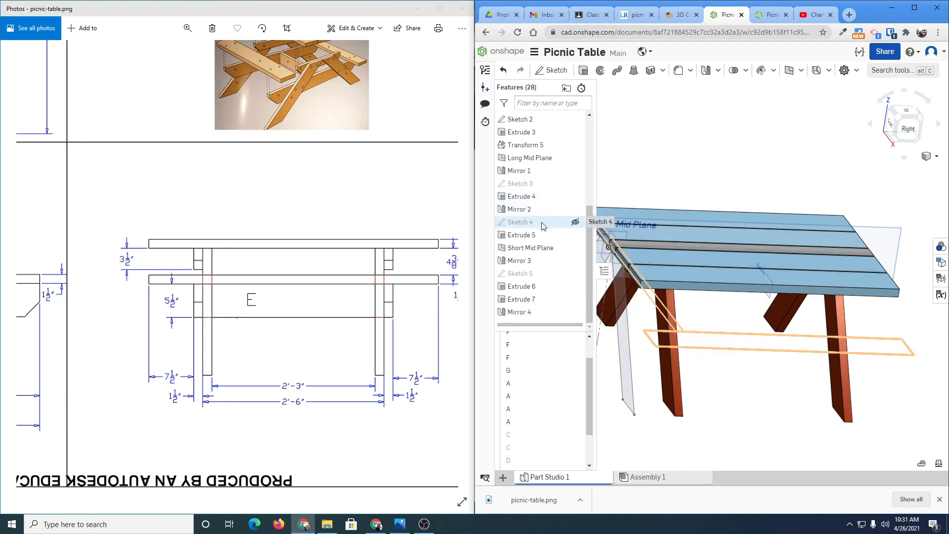
- Show Sketch 4, and hide Sketch 2 and all planes in the model
click(575, 223)
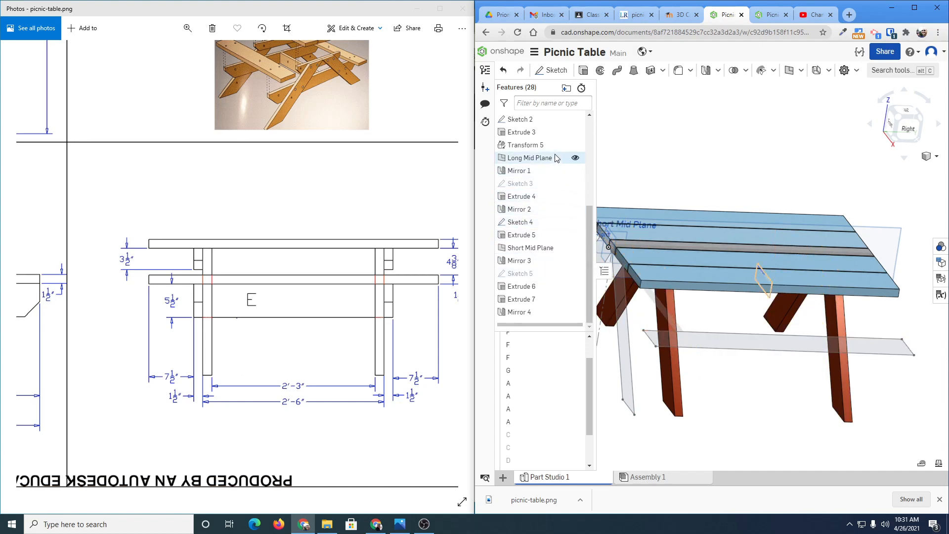
click(576, 119)
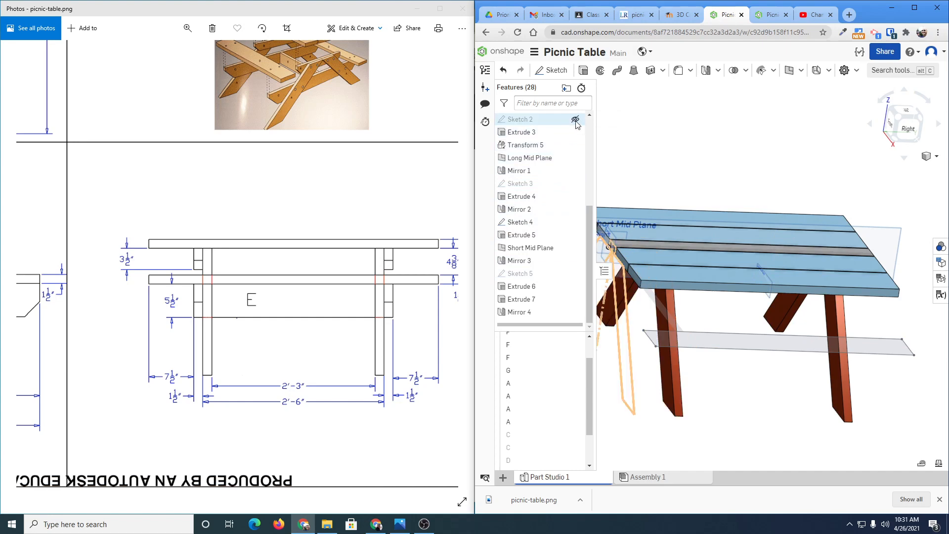
right_drag(841, 229, 744, 172)
right_drag(671, 169, 663, 207)
right_drag(764, 219, 773, 208)
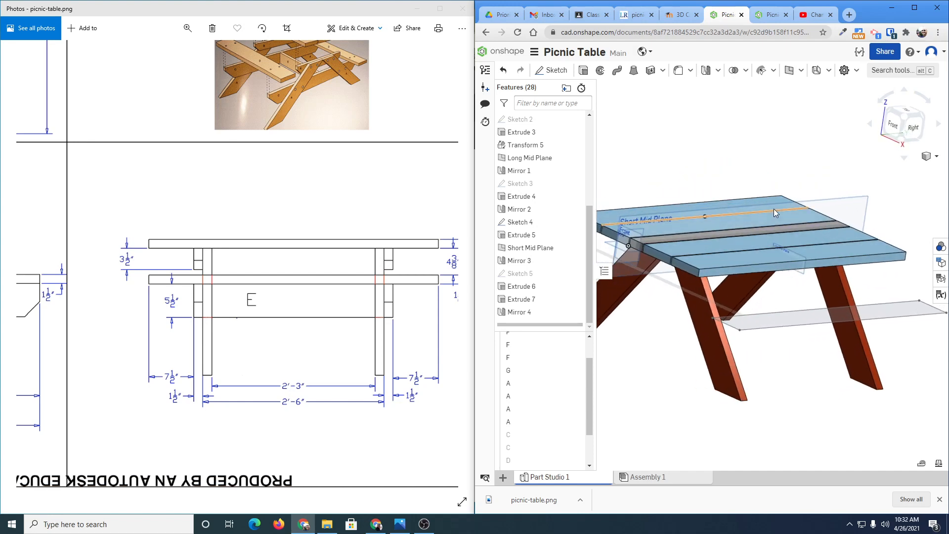
key(p)
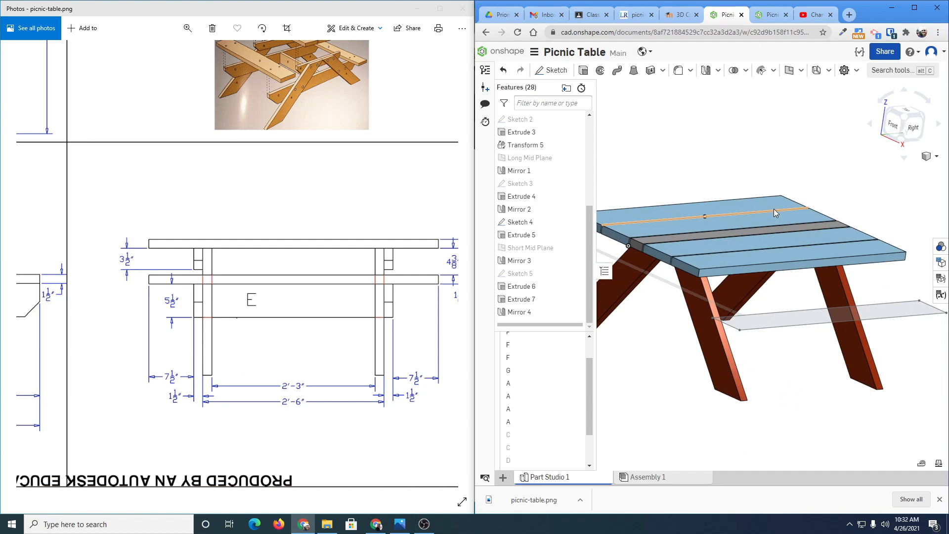
- Examine the tabletop, legs and Sketch 4 from the top with the feature list collapsed, and restore the list
click(604, 270)
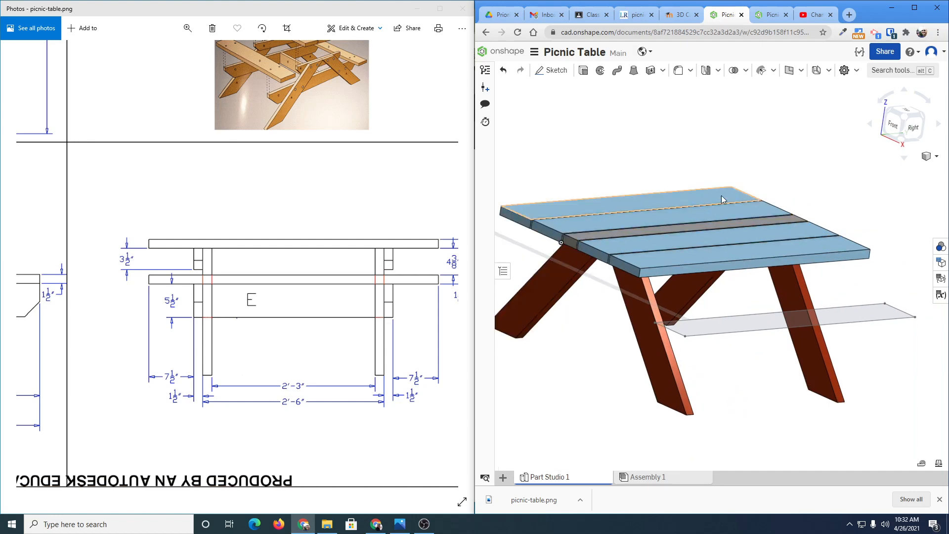
click(906, 115)
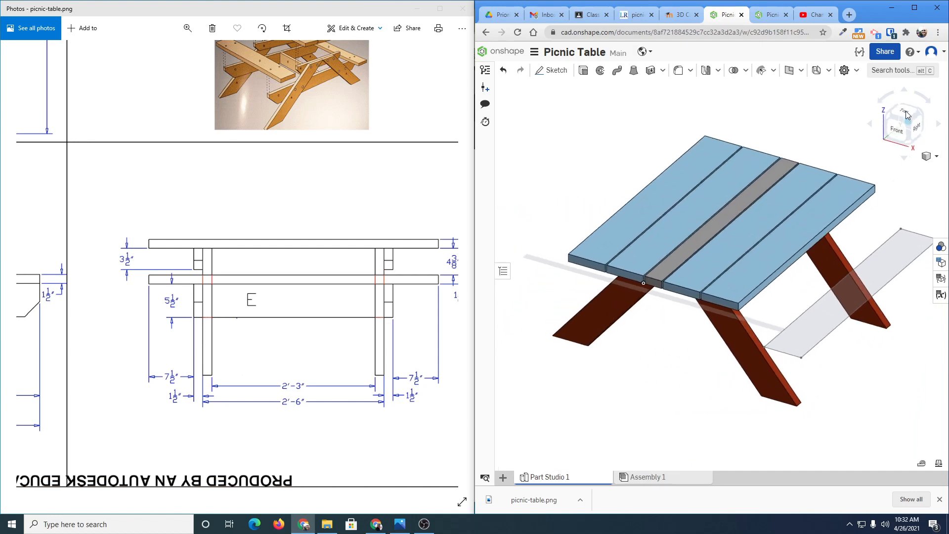
click(903, 113)
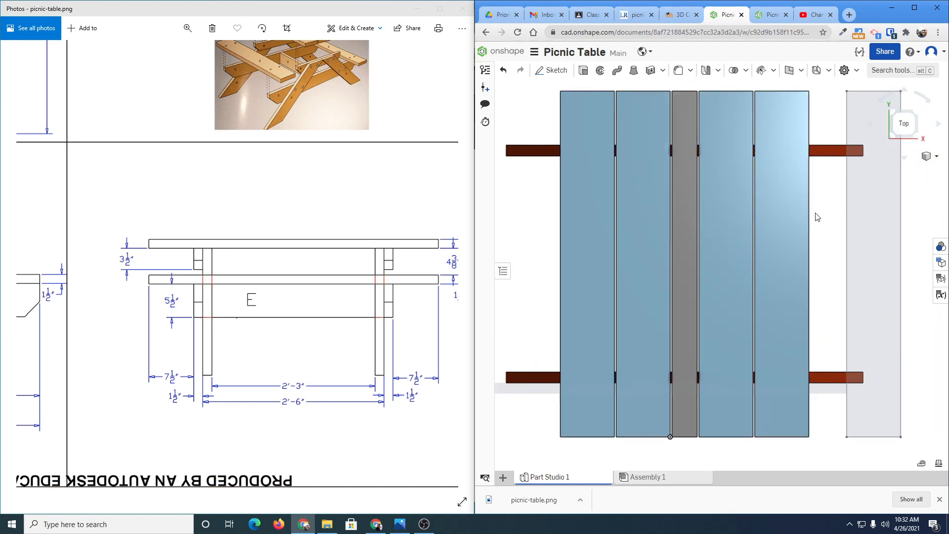
scroll(845, 168, down, 2)
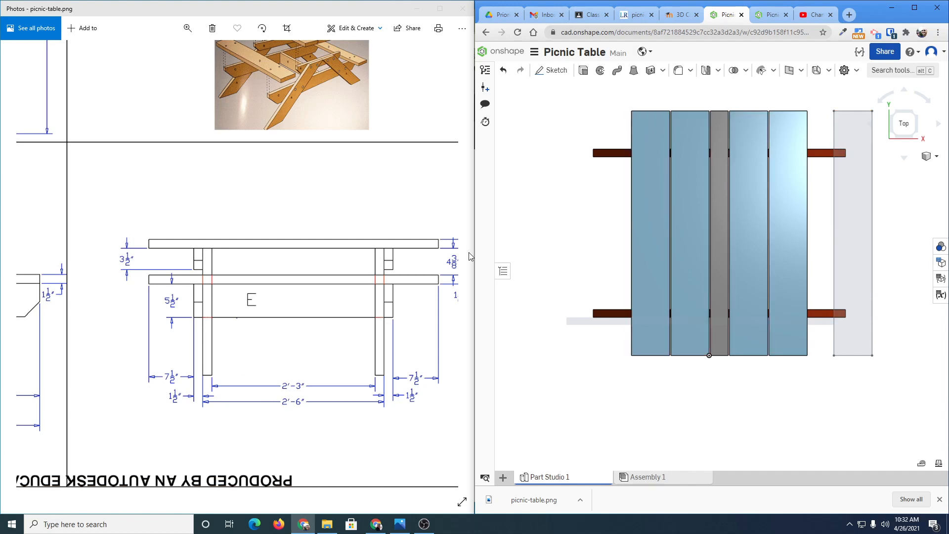
click(503, 272)
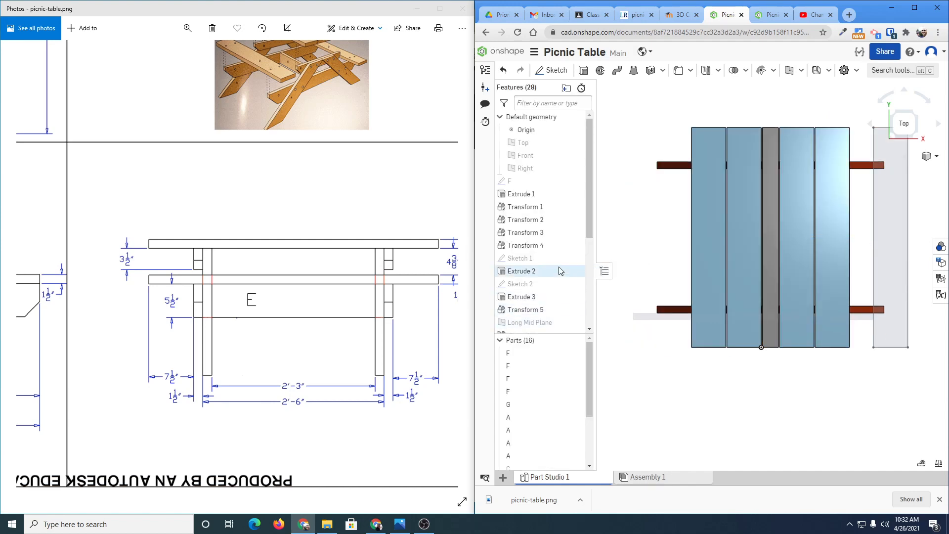
- Select Extrude 5, and try showing the first hidden part C, the long seat support, and hide it again
scroll(536, 267, down, 3)
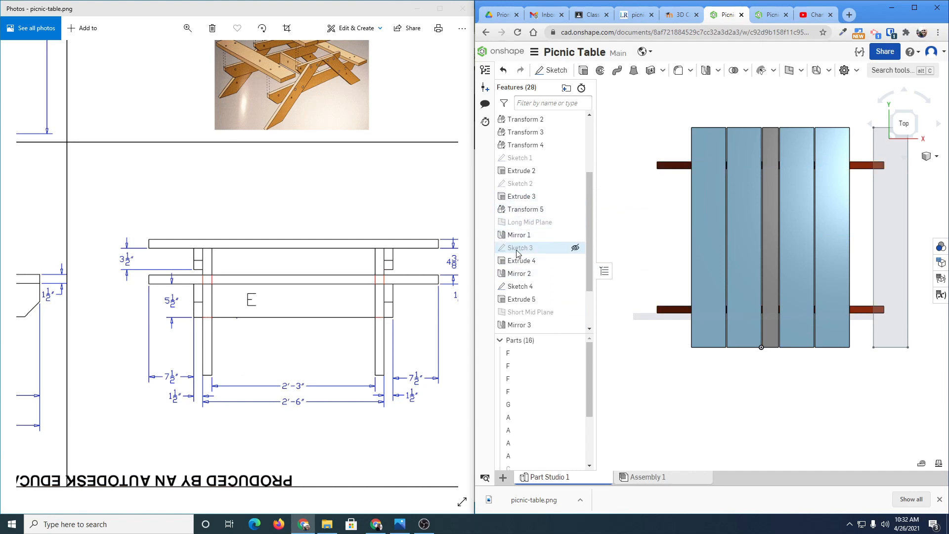
click(523, 300)
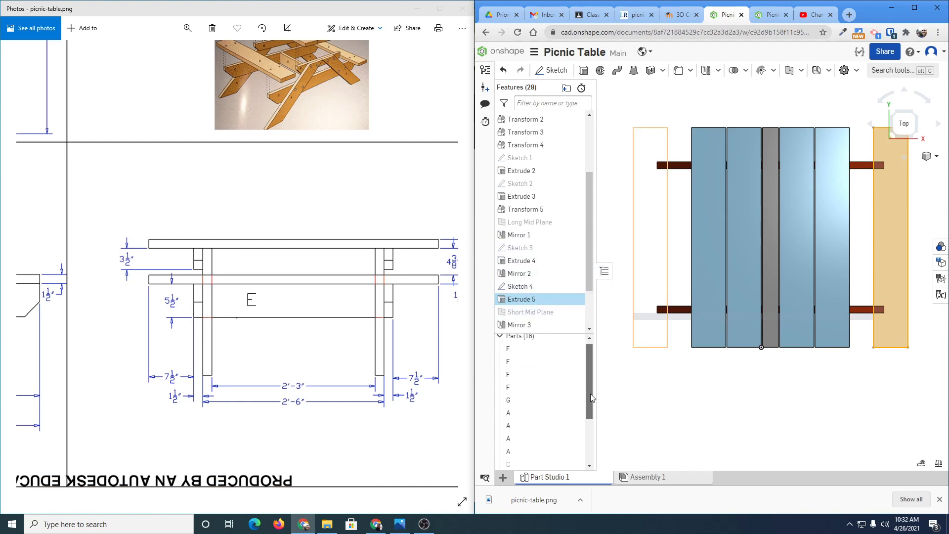
drag(589, 395, 589, 428)
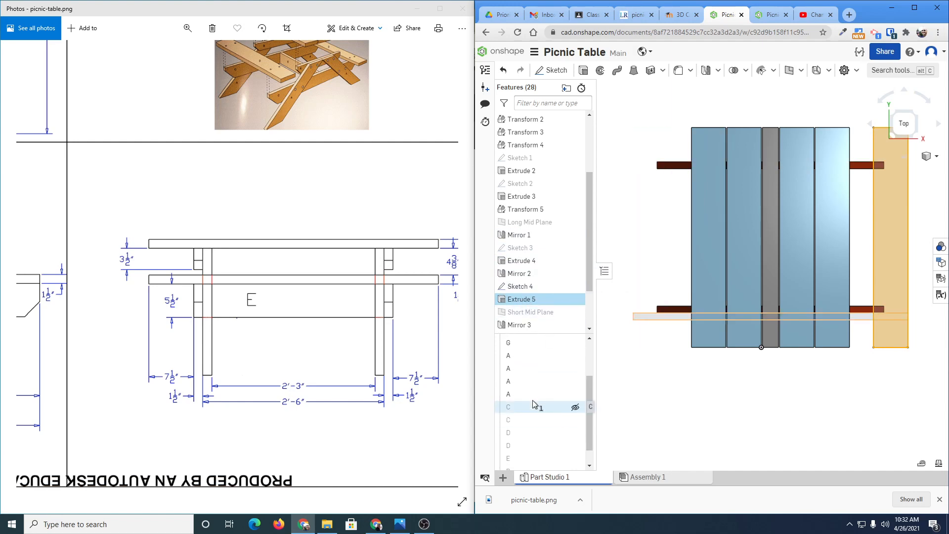
click(575, 408)
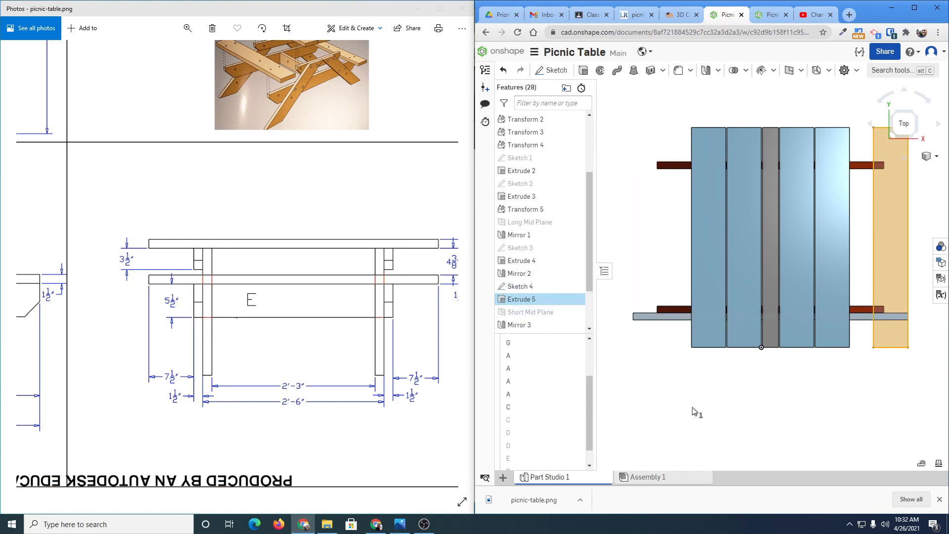
right_drag(692, 412, 675, 369)
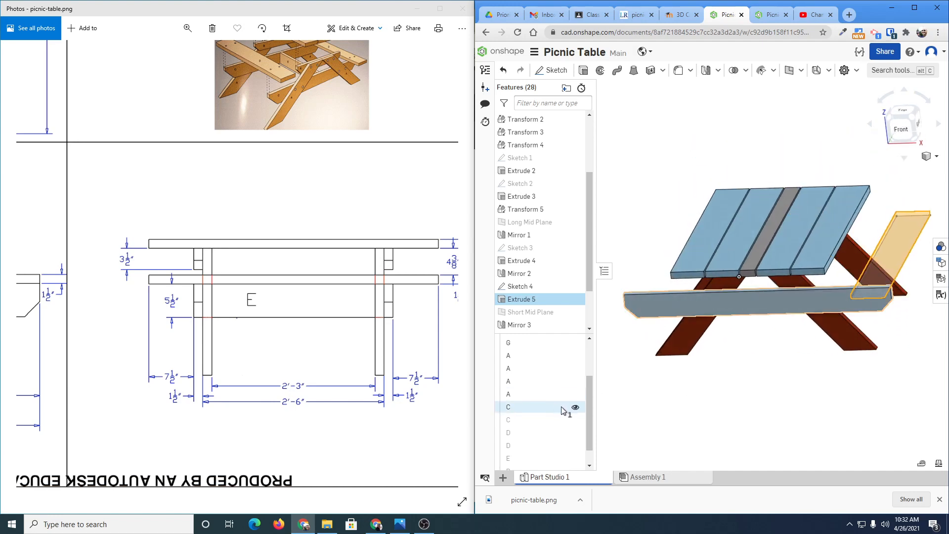
click(575, 408)
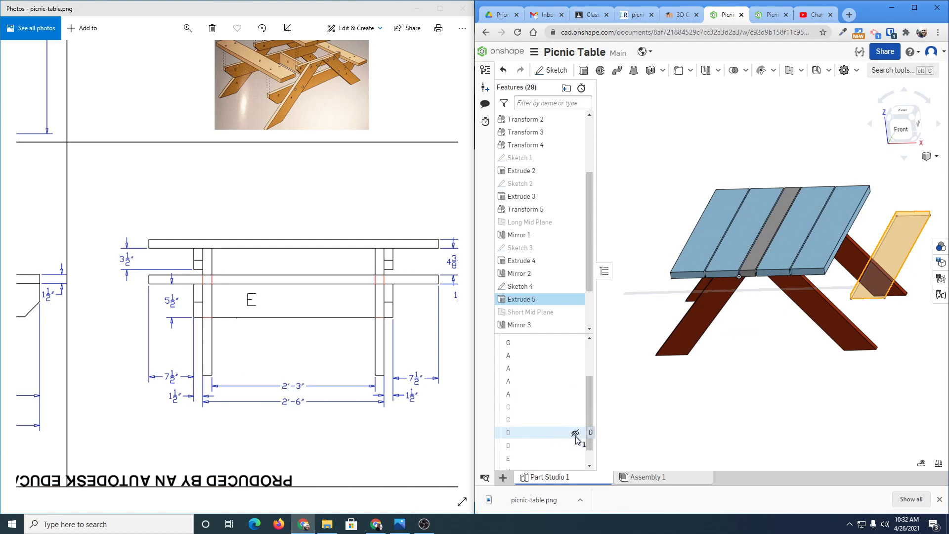
- Bring board D's views into sight in the reference drawing, and show the first part D in the model
drag(310, 164, 360, 307)
drag(365, 246, 443, 310)
mouse_move(201, 312)
mouse_down()
mouse_move(284, 295)
mouse_move(226, 206)
mouse_move(250, 223)
mouse_up()
click(577, 435)
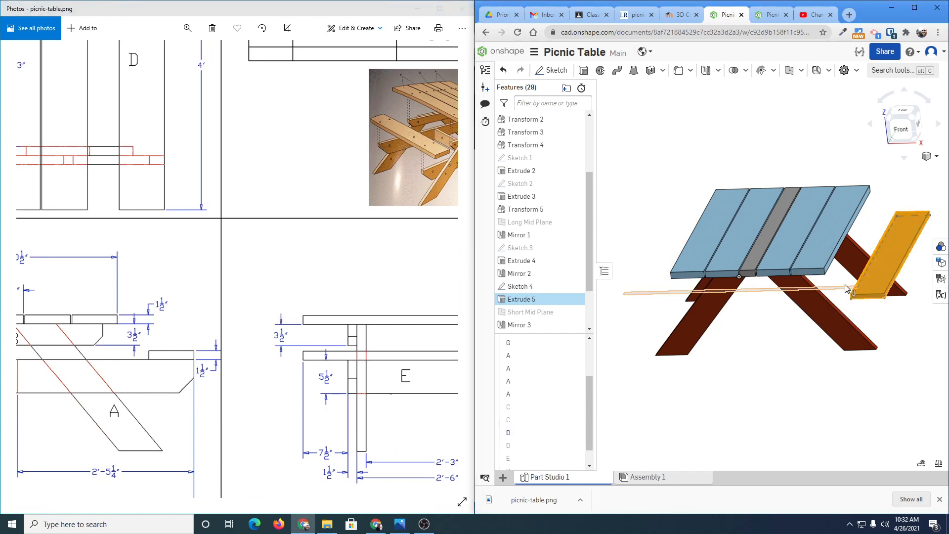
scroll(846, 286, up, 4)
scroll(847, 287, down, 4)
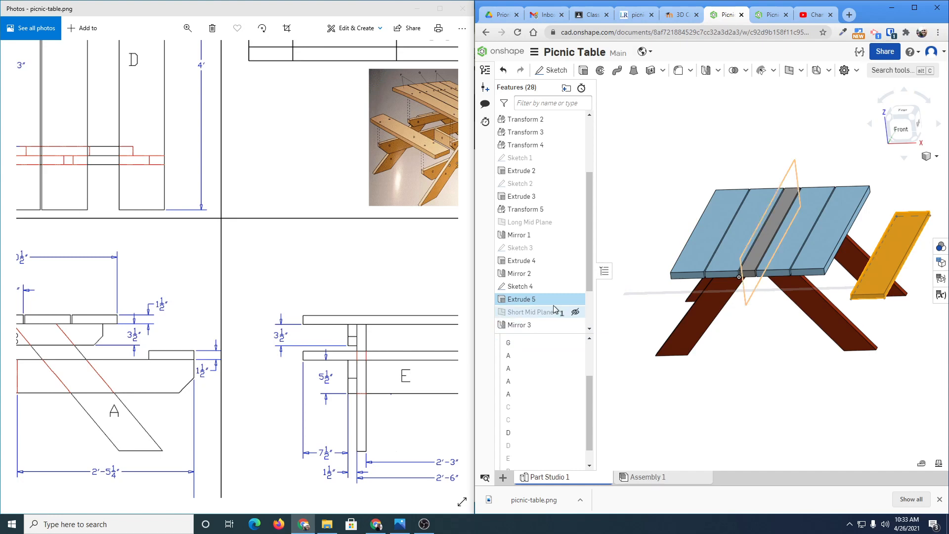
- Highlight the Short Mid Plane and Mirror 3 on the model, and show the second bench board D
drag(588, 271, 588, 317)
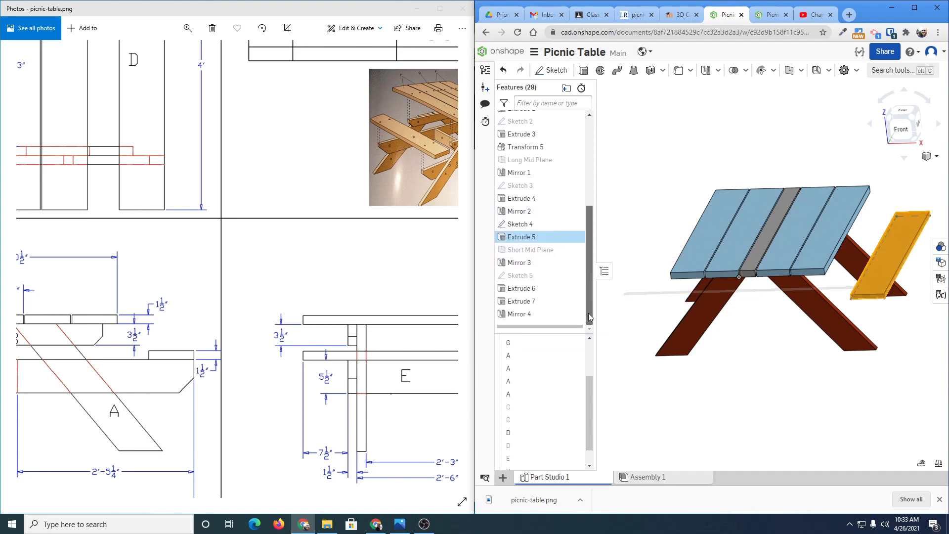
click(528, 252)
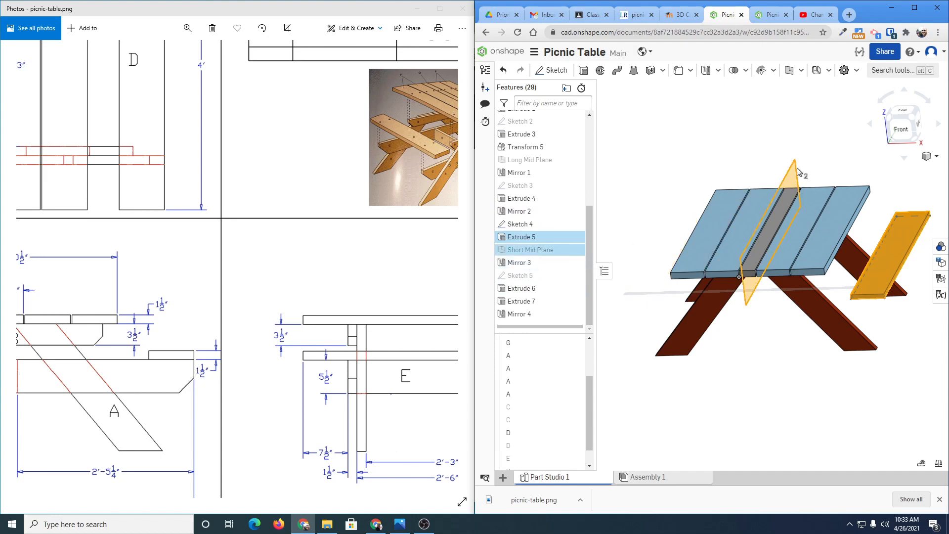
scroll(789, 174, up, 3)
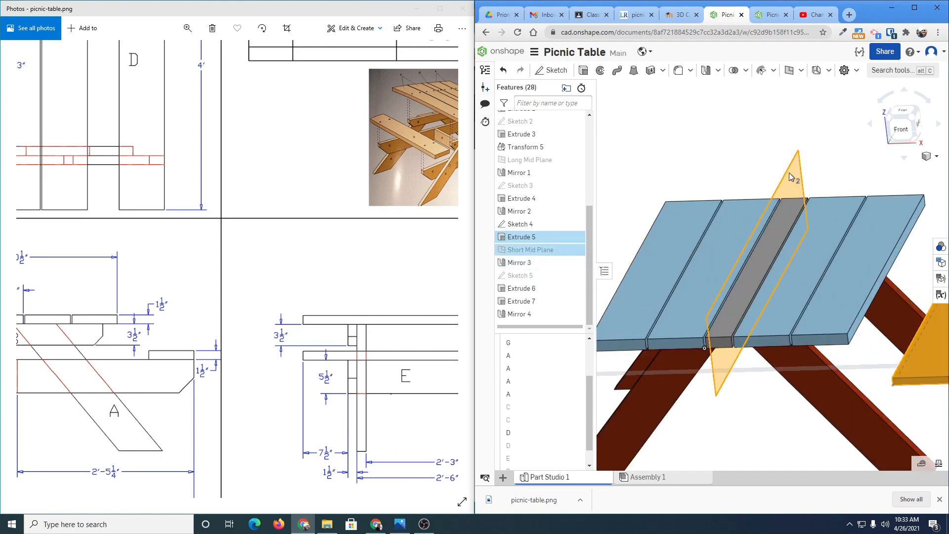
scroll(788, 173, up, 2)
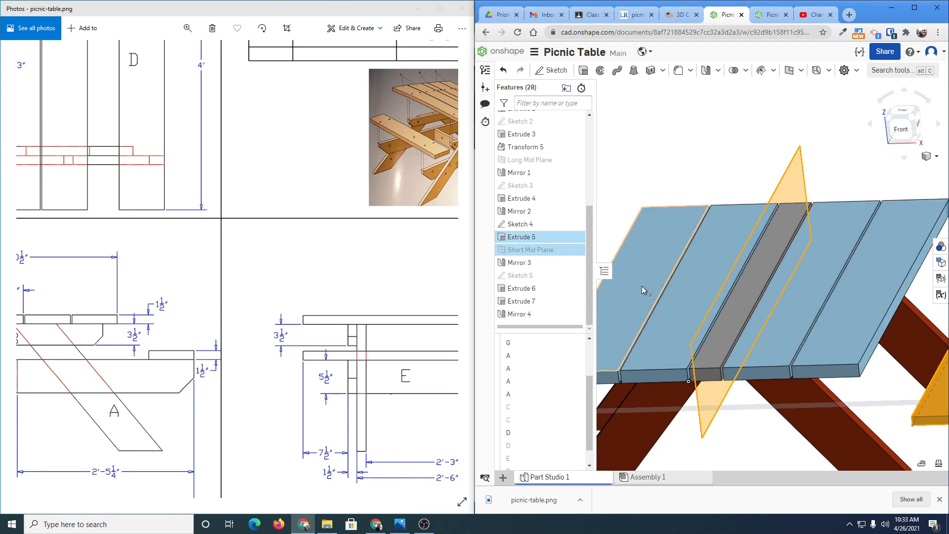
click(527, 264)
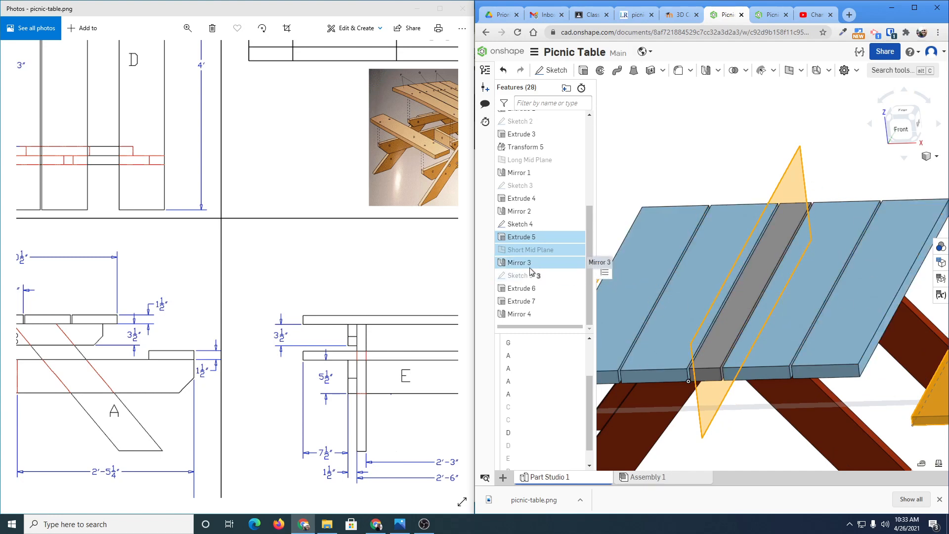
scroll(735, 305, down, 3)
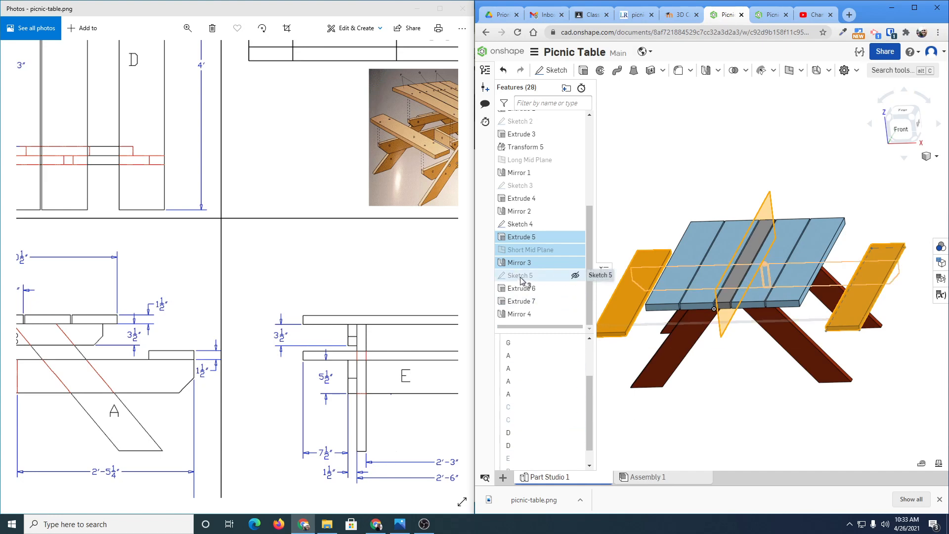
- Show Sketch 5, clear the feature selection, and examine the sketch's narrow rectangle between the legs
click(575, 275)
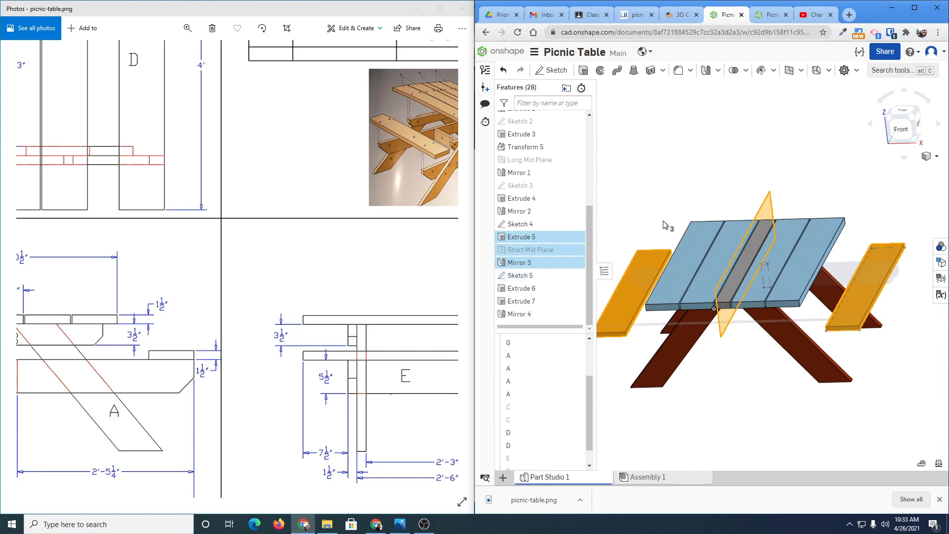
right_drag(663, 221, 668, 208)
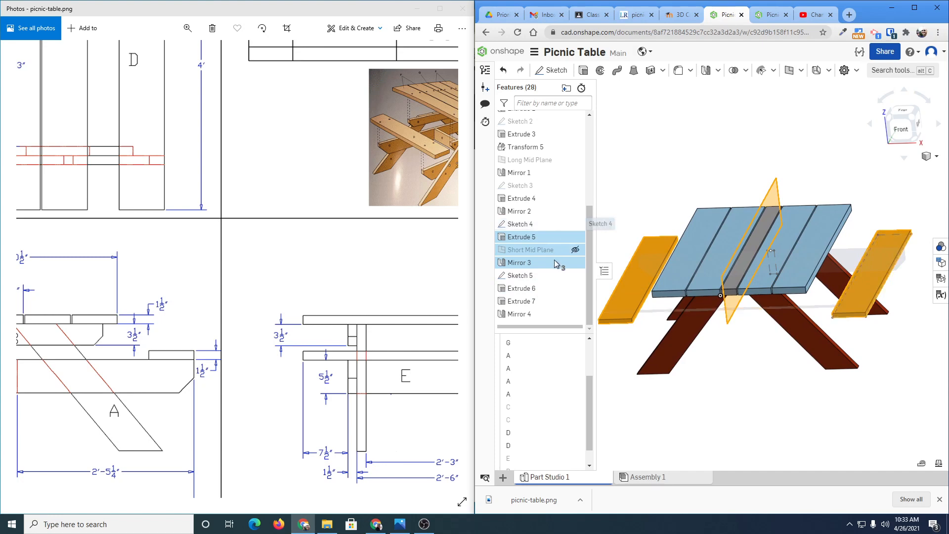
scroll(555, 398, down, 2)
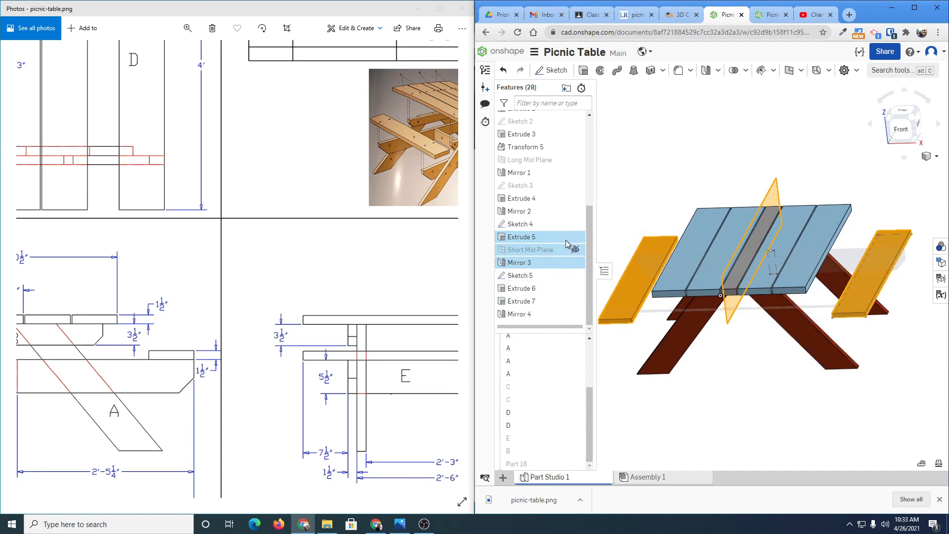
click(525, 262)
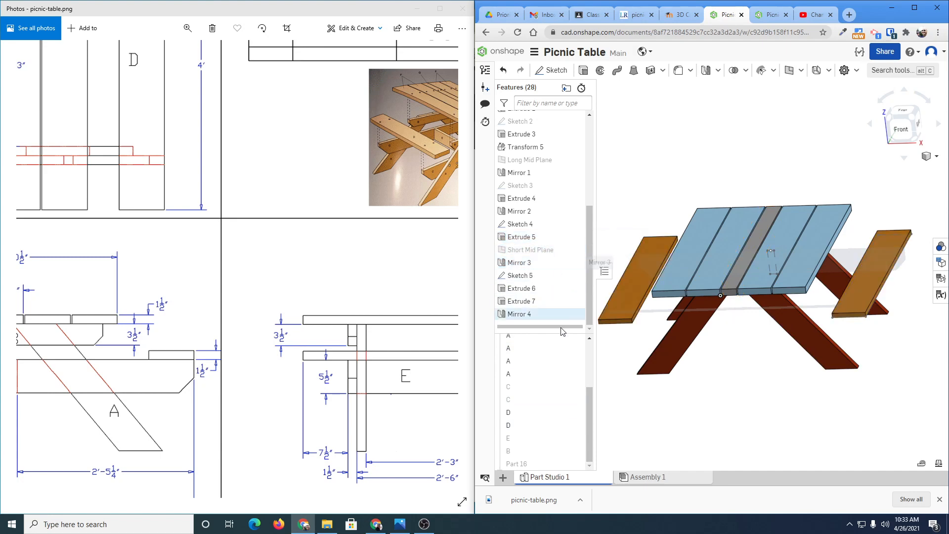
right_drag(641, 418, 663, 383)
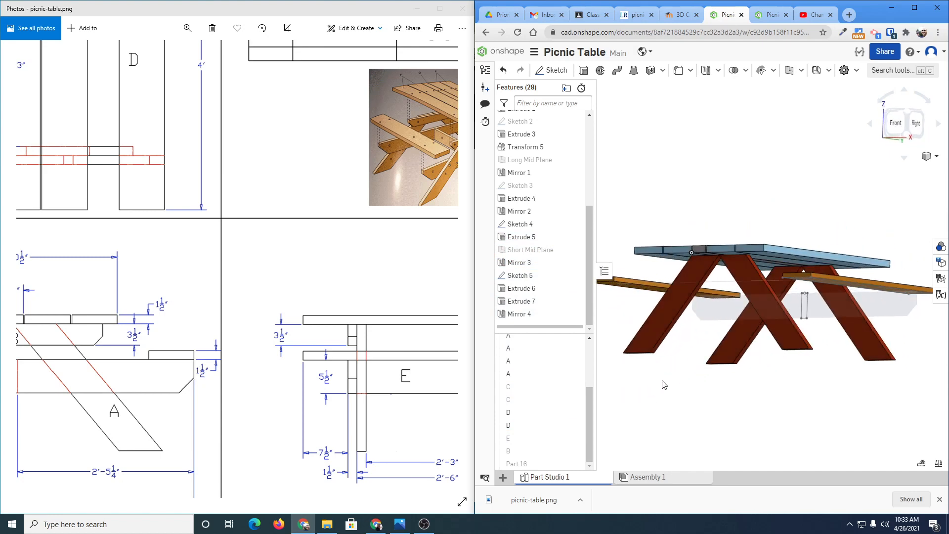
scroll(811, 305, up, 5)
scroll(811, 304, up, 3)
right_drag(788, 305, 790, 305)
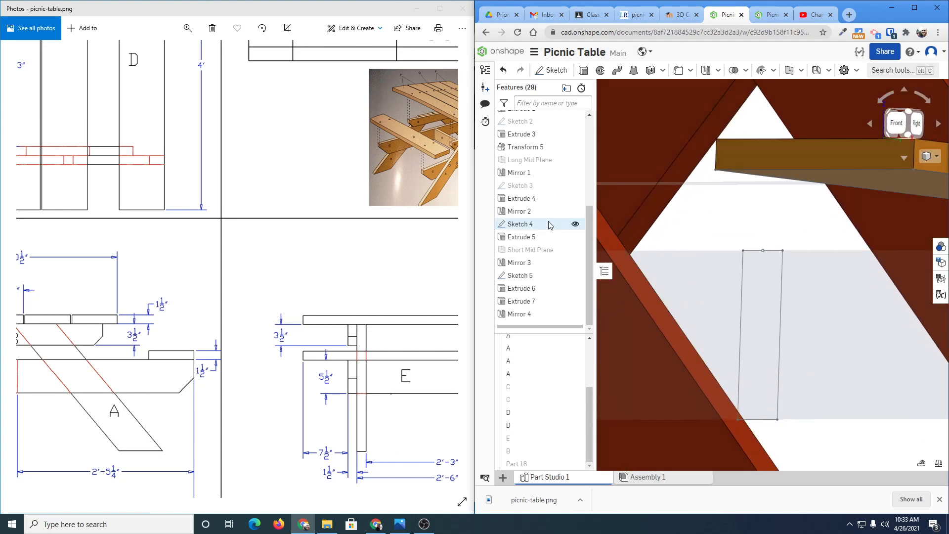
- Hide Sketch 4 and show Sketch 3 in the model
click(574, 225)
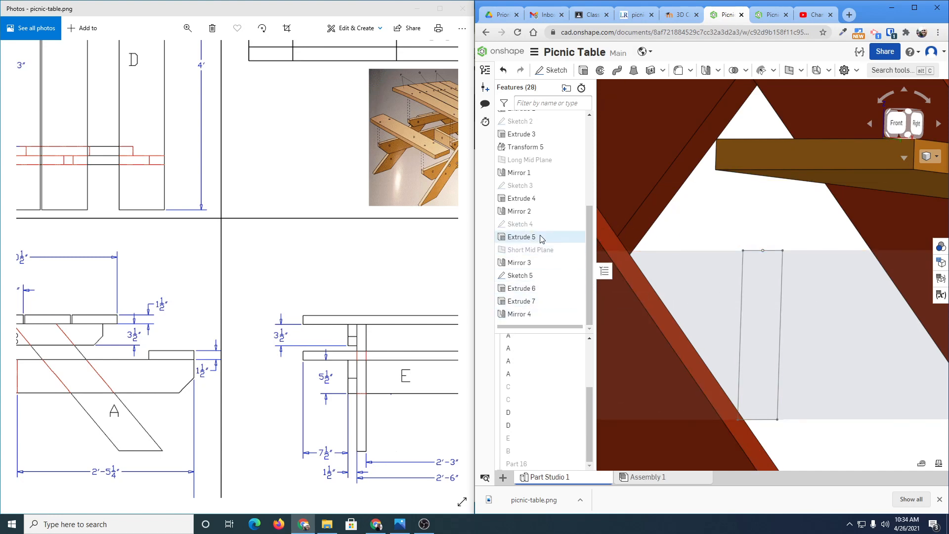
drag(588, 220, 588, 217)
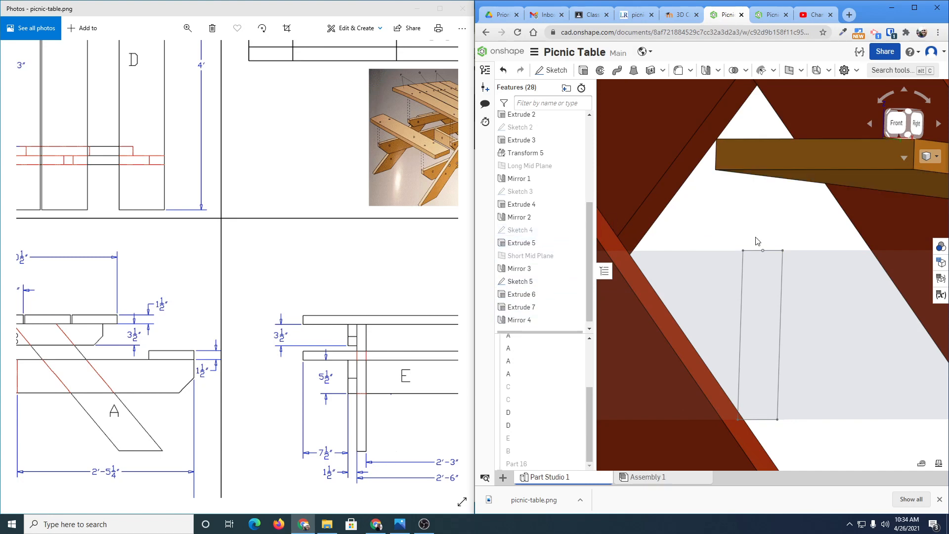
scroll(761, 243, down, 8)
right_drag(761, 247, 761, 221)
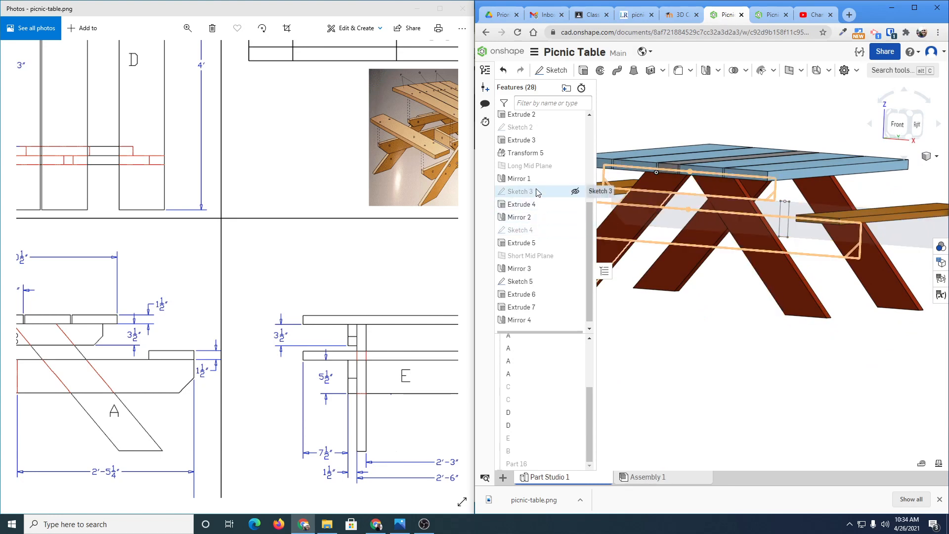
click(576, 192)
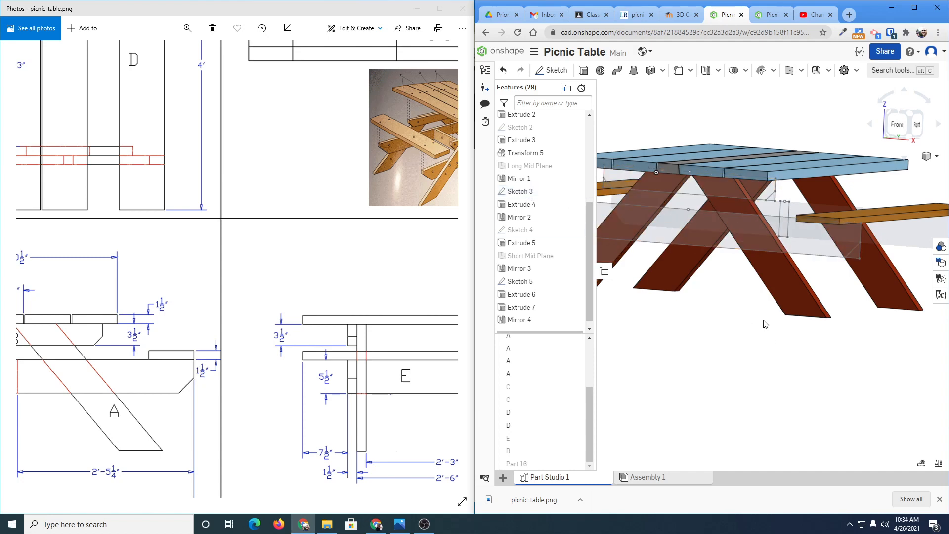
- Orient the table to the front view, and open Sketch 3 for editing
scroll(757, 312, up, 2)
middle_drag(756, 310, 852, 358)
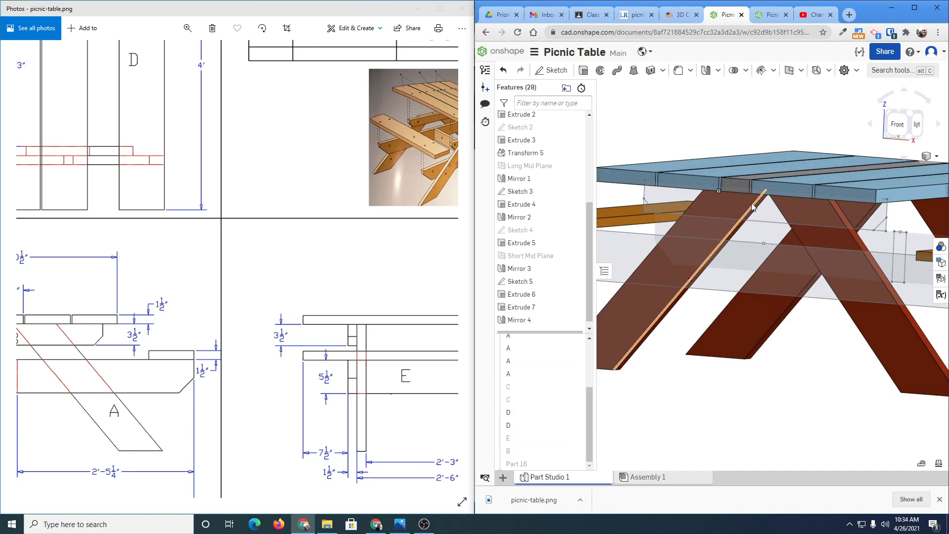
right_drag(752, 205, 794, 206)
click(899, 126)
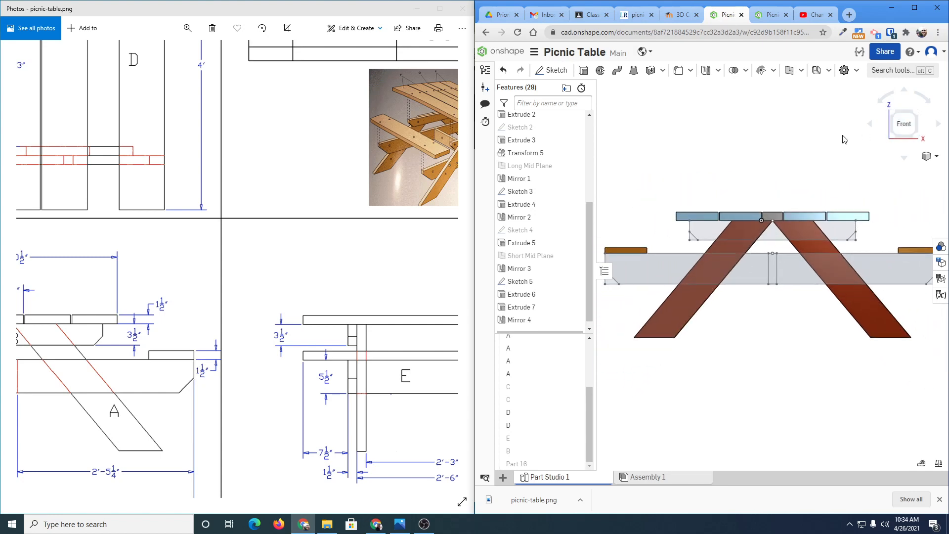
scroll(699, 229, up, 5)
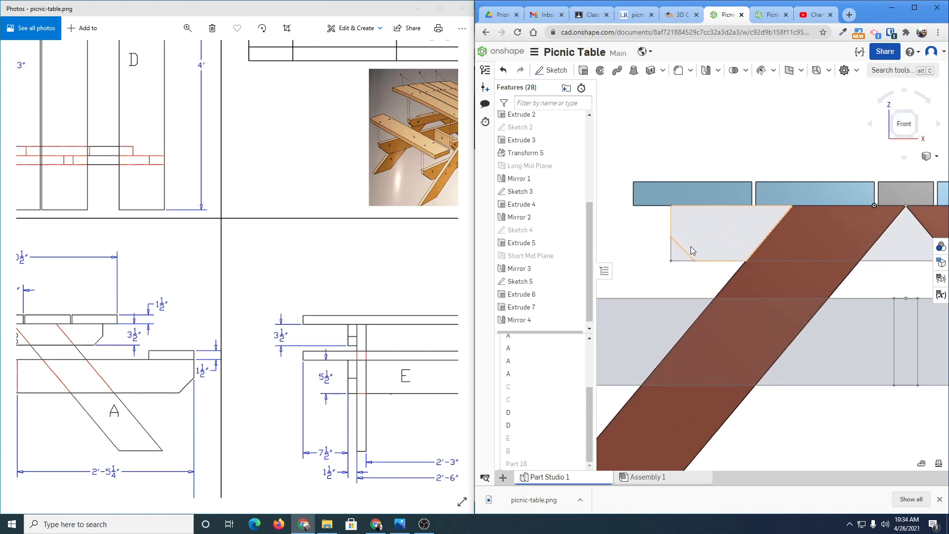
double_click(518, 192)
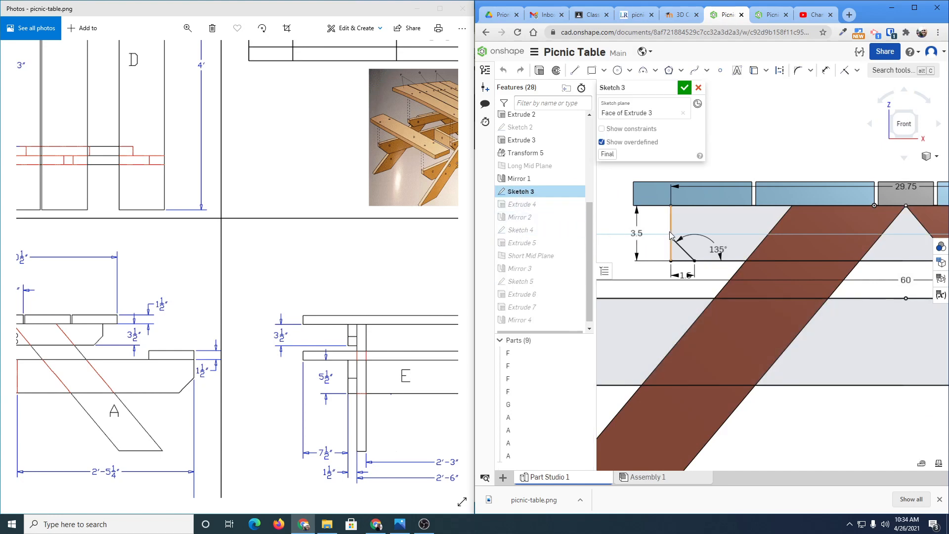
- Examine the dimensions and angled corner cuts of both support board profiles in Sketch 3
scroll(670, 232, down, 1)
middle_drag(813, 243, 673, 222)
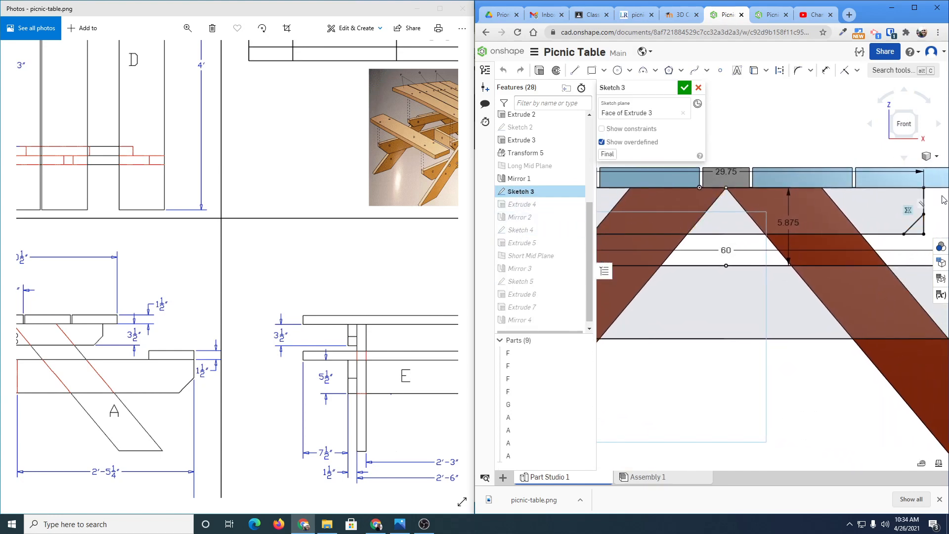
middle_drag(798, 235, 900, 199)
scroll(741, 283, down, 2)
mouse_move(740, 283)
middle_down()
mouse_move(837, 271)
mouse_move(806, 248)
mouse_move(790, 249)
mouse_move(859, 253)
mouse_move(843, 261)
middle_up()
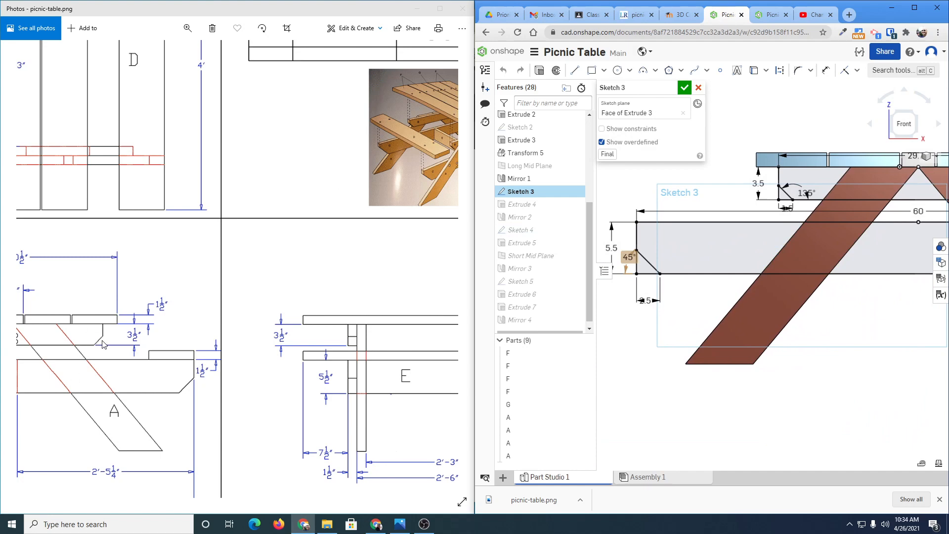
scroll(801, 208, up, 5)
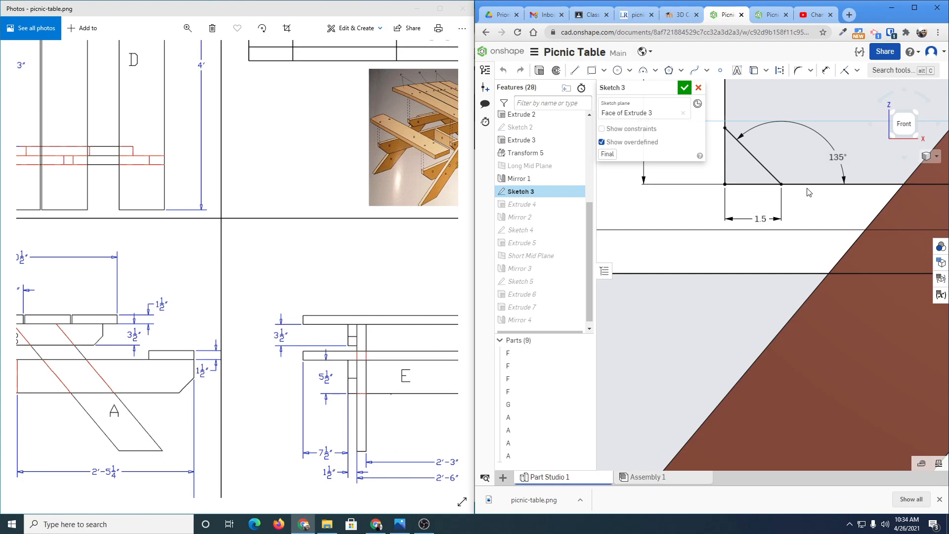
click(785, 141)
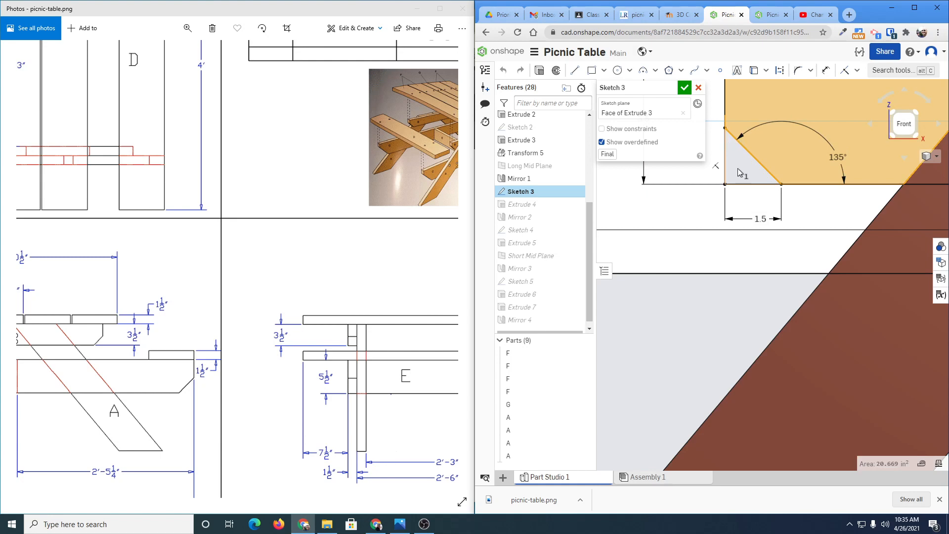
click(806, 208)
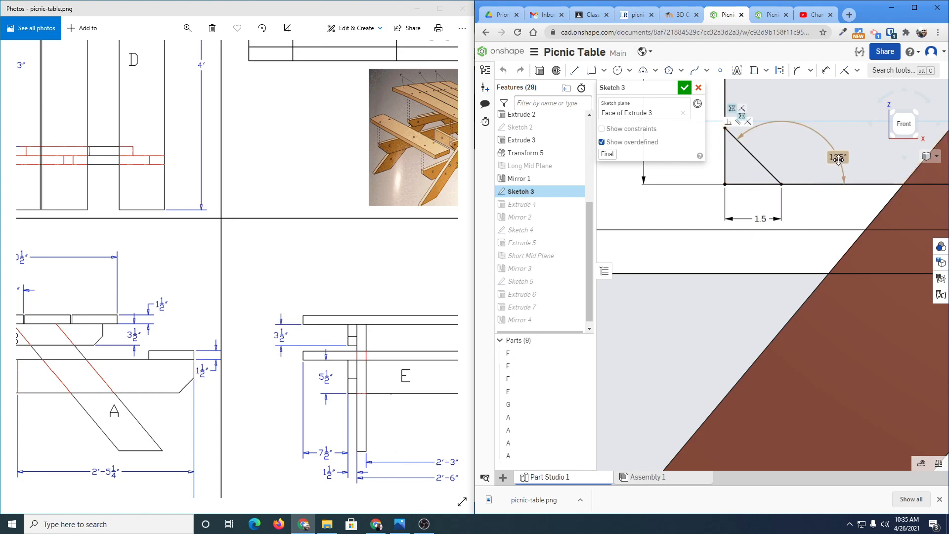
scroll(797, 200, down, 5)
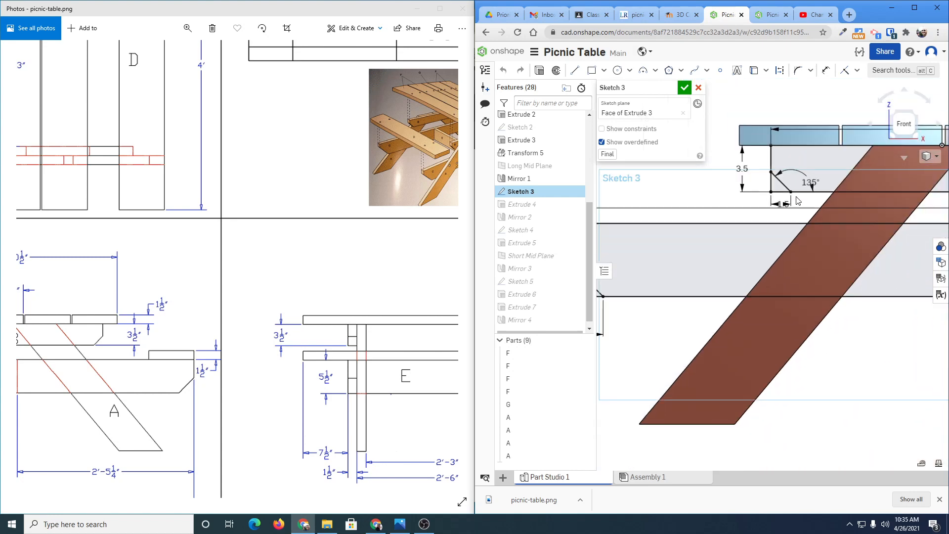
mouse_move(796, 192)
middle_down()
mouse_move(722, 196)
mouse_move(649, 231)
middle_up()
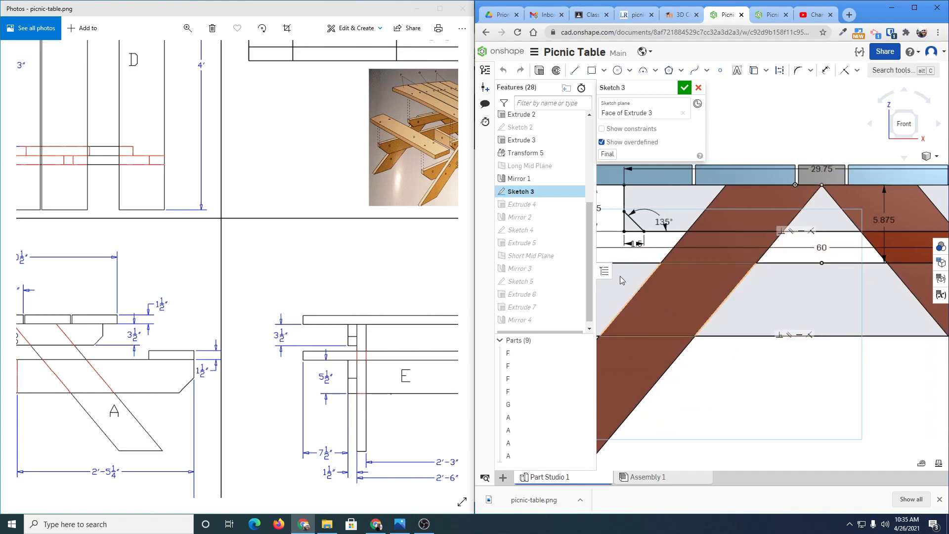
- Show Sketch 2 in the model, select its vertical centerline, and close Sketch 3
click(574, 128)
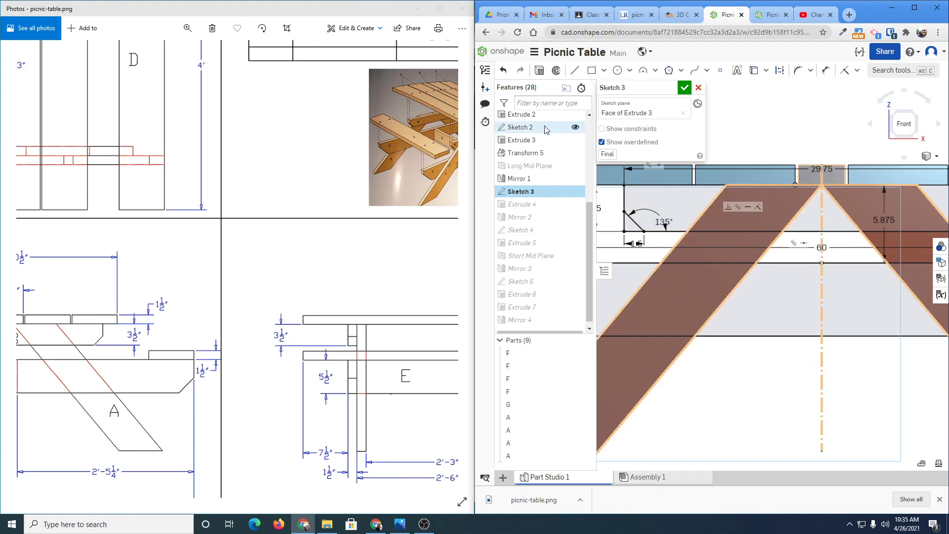
click(823, 393)
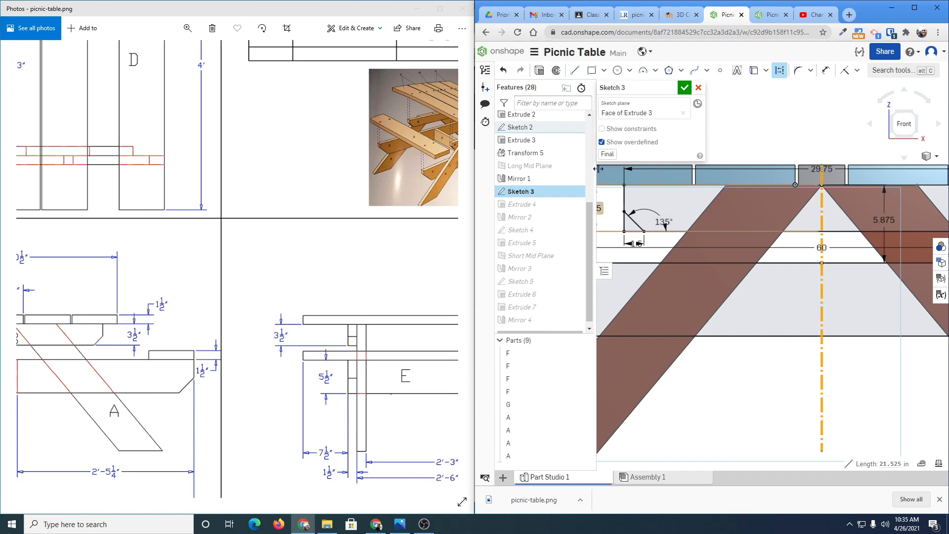
click(685, 88)
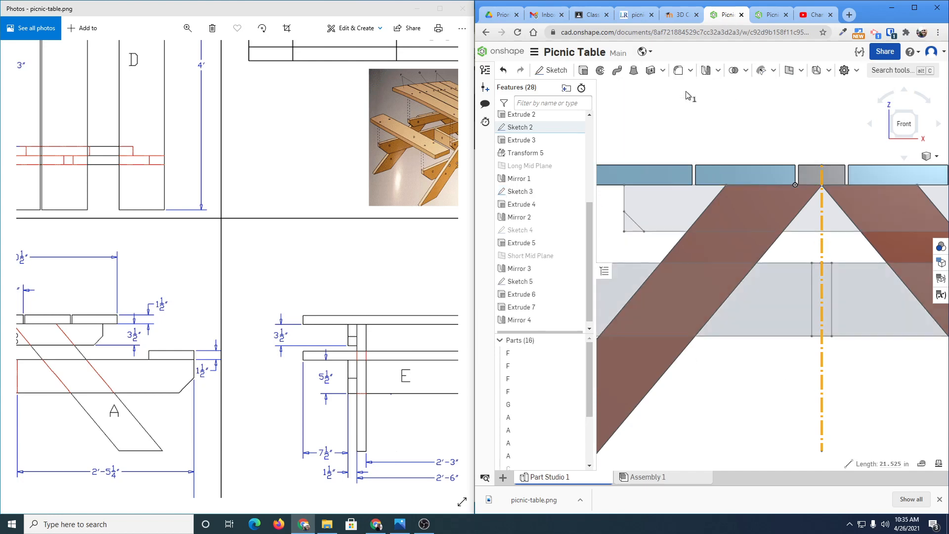
- Reopen Sketch 3, examine the lower support board's corner cut dimensions, select its profile, and leave the sketch without changes
scroll(647, 262, down, 3)
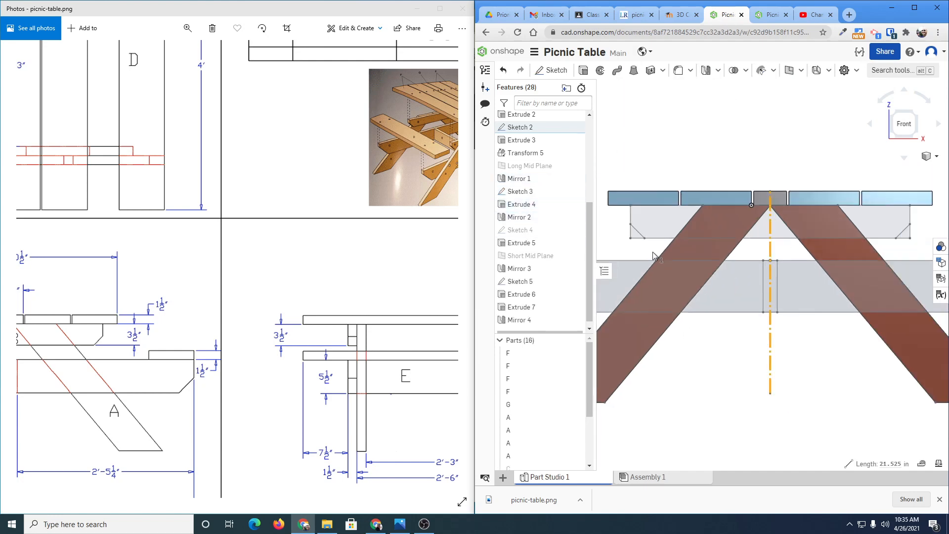
middle_drag(676, 216, 775, 163)
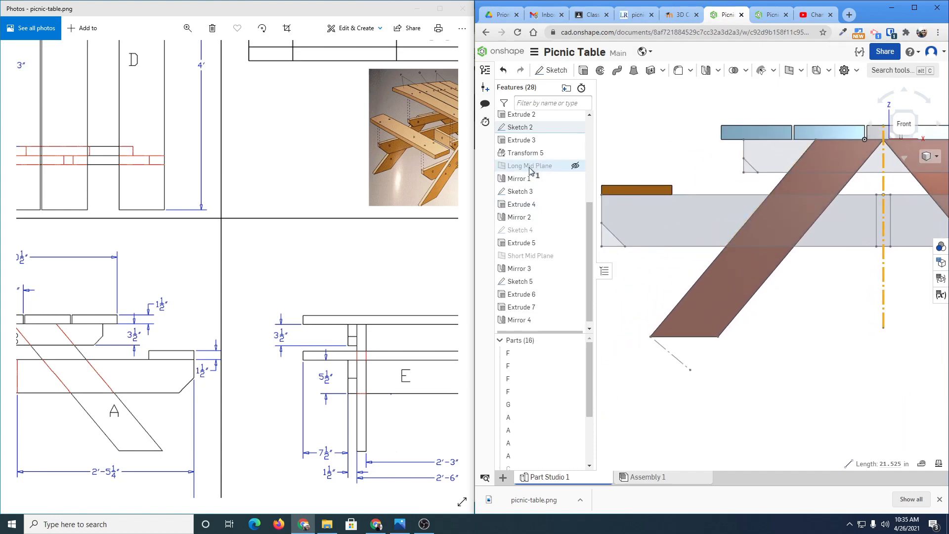
double_click(524, 192)
scroll(706, 277, up, 5)
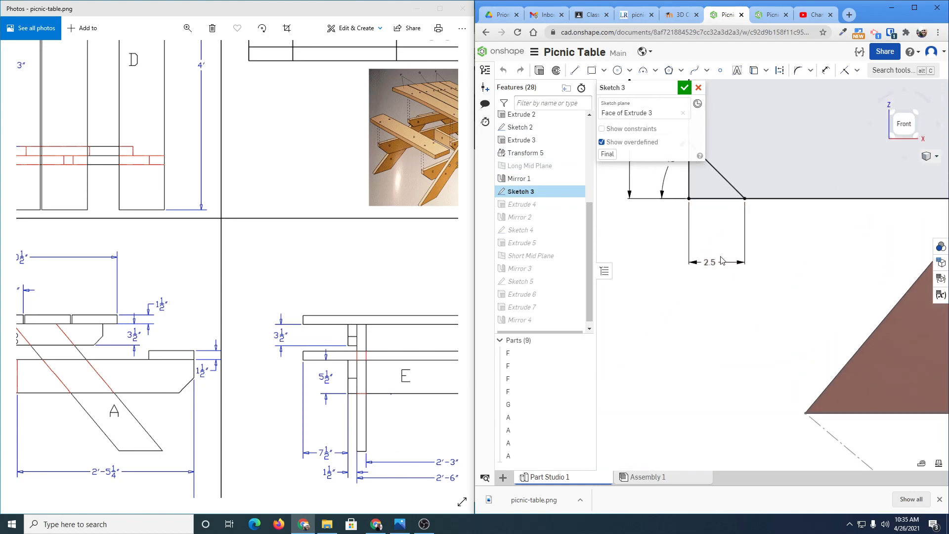
scroll(746, 277, up, 2)
scroll(700, 237, down, 5)
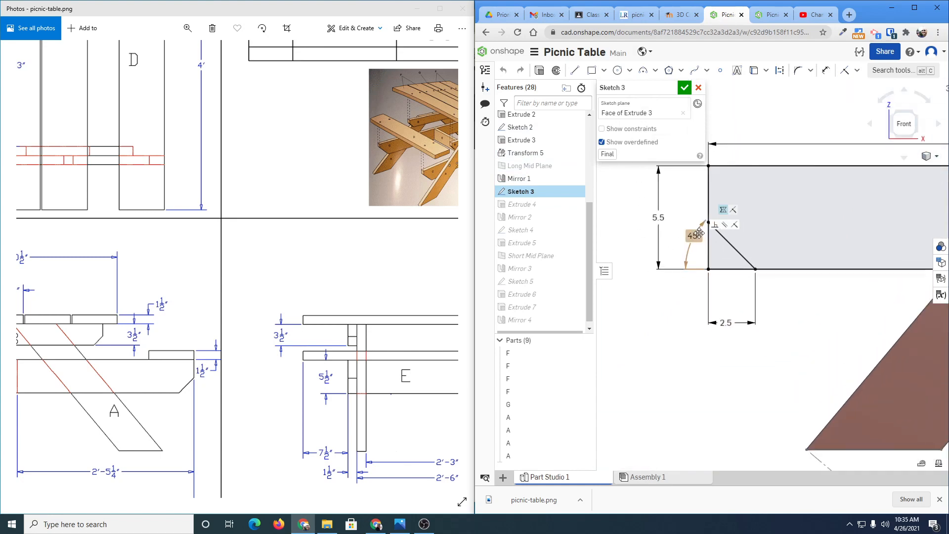
click(760, 235)
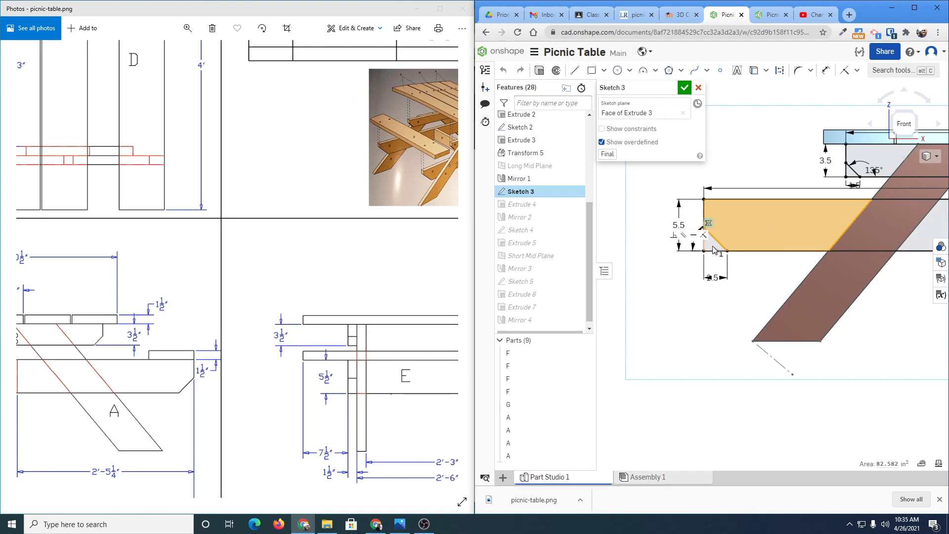
click(698, 89)
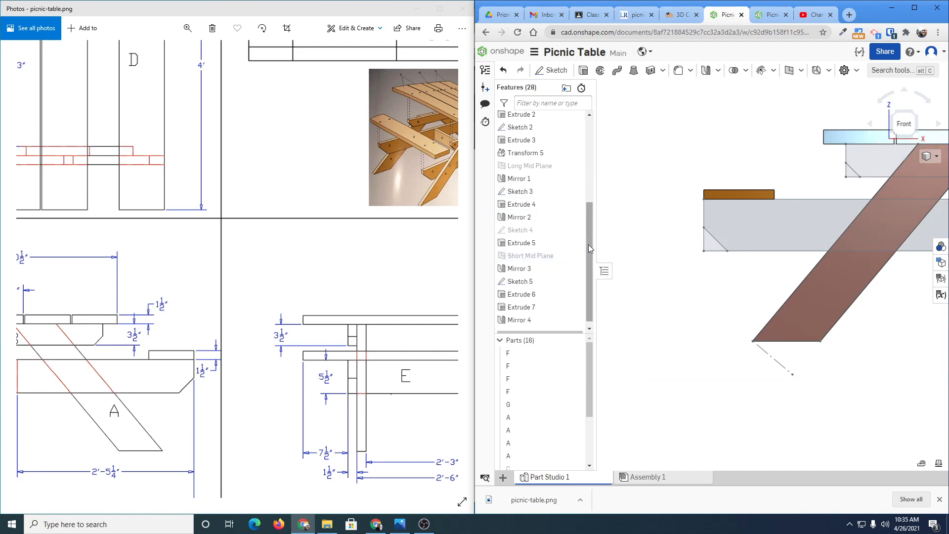
- Unhide both C support boards, the B board and Part 16
drag(589, 381, 588, 423)
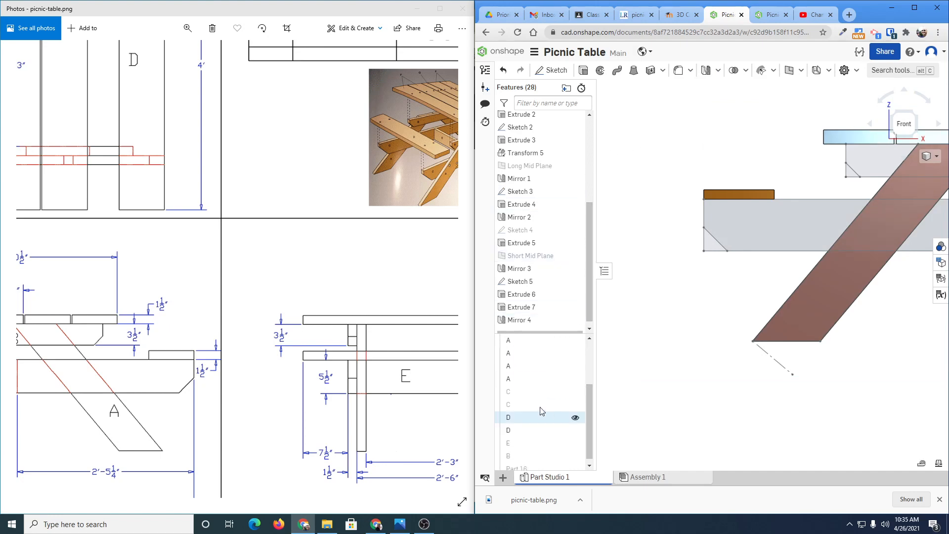
click(574, 394)
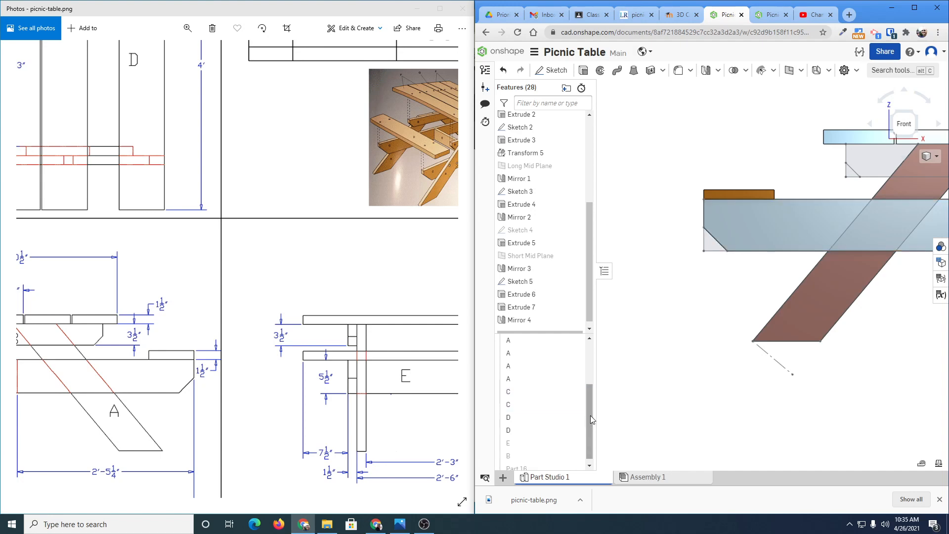
drag(590, 416, 588, 440)
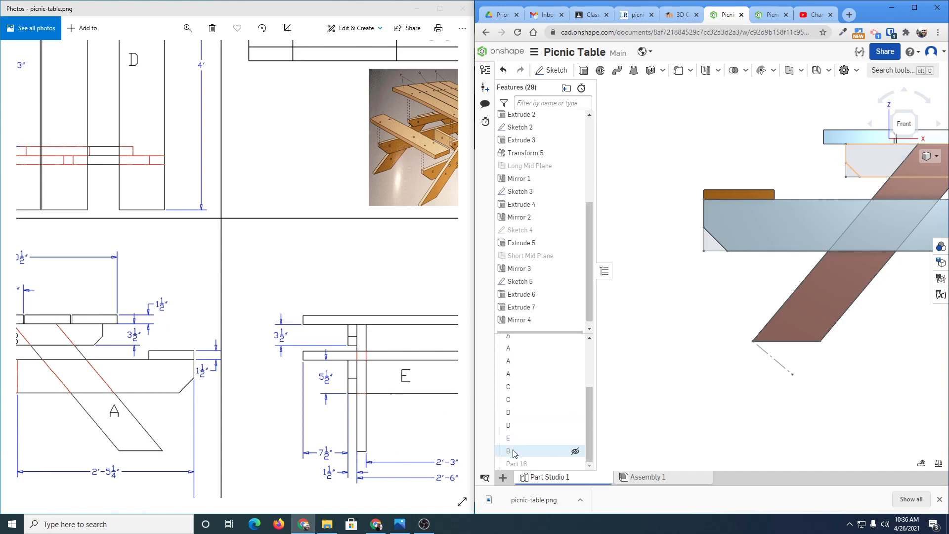
click(576, 452)
right_drag(680, 335, 766, 303)
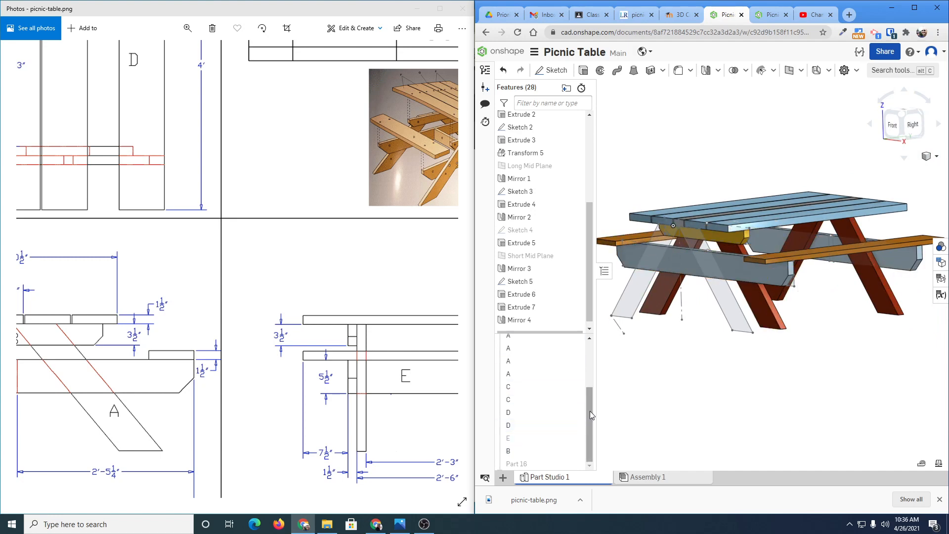
mouse_move(590, 439)
mouse_down()
mouse_move(591, 389)
mouse_move(590, 436)
mouse_up()
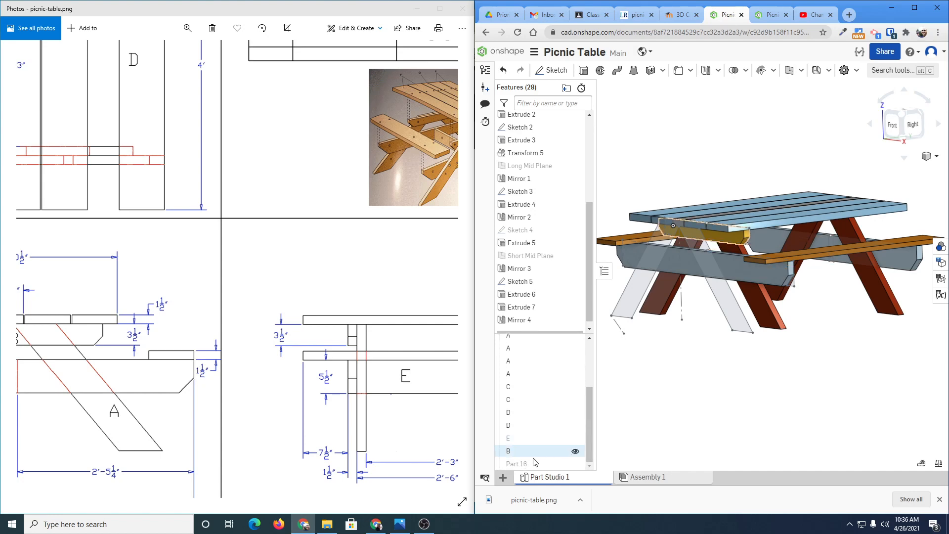
click(525, 464)
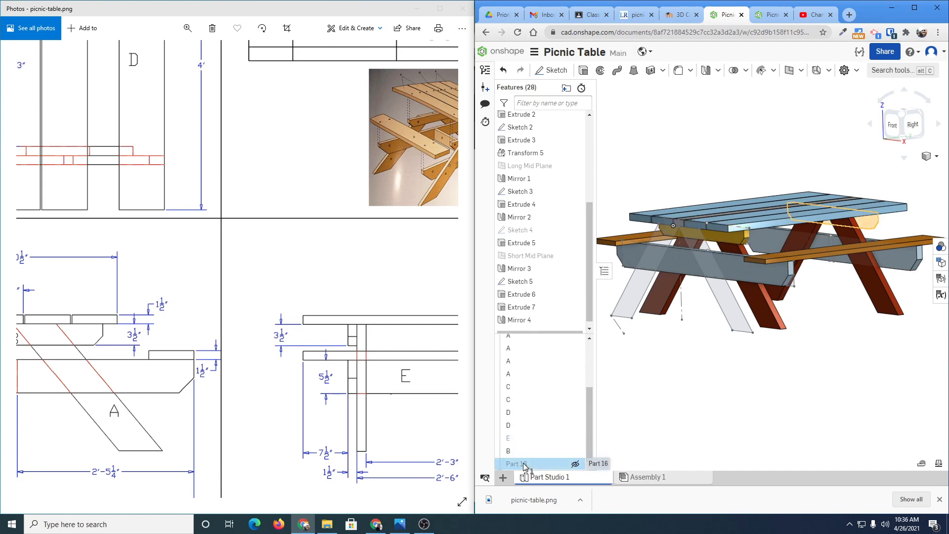
click(574, 464)
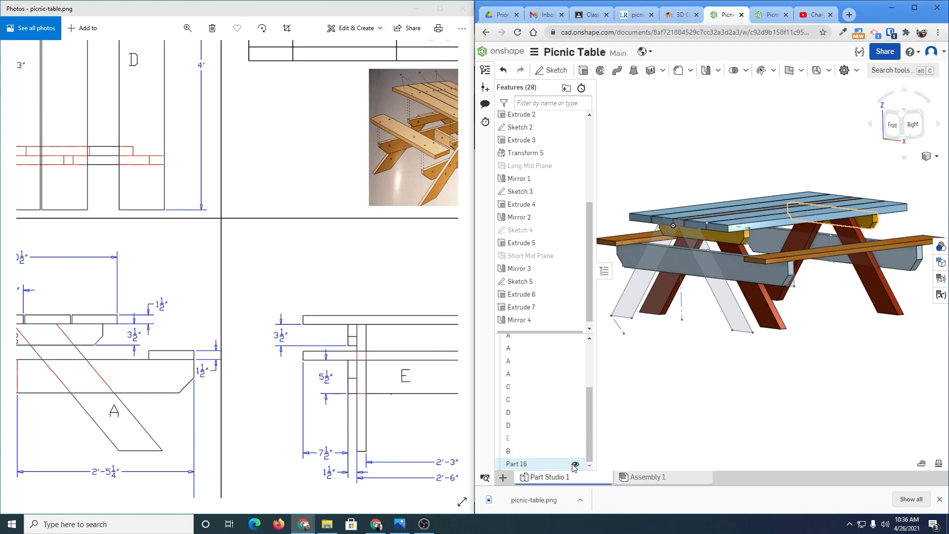
- Measure the parallel distance between the outer faces of the two front legs, and clear the selection
mouse_move(827, 370)
right_down()
mouse_move(794, 355)
mouse_move(770, 364)
mouse_move(843, 374)
right_up()
mouse_move(812, 330)
right_down()
mouse_move(741, 328)
mouse_move(774, 319)
mouse_move(782, 333)
right_up()
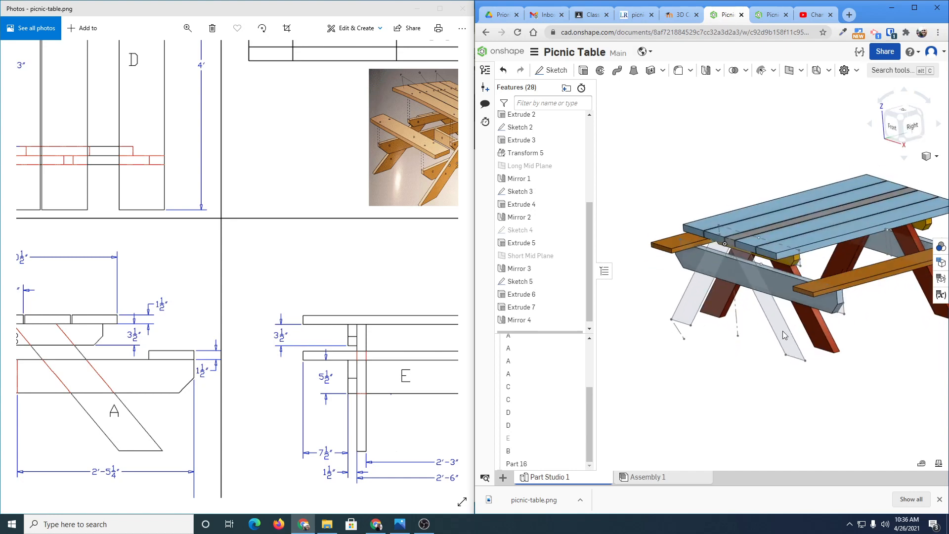
scroll(812, 331, up, 5)
click(810, 327)
middle_drag(828, 338, 941, 380)
click(659, 298)
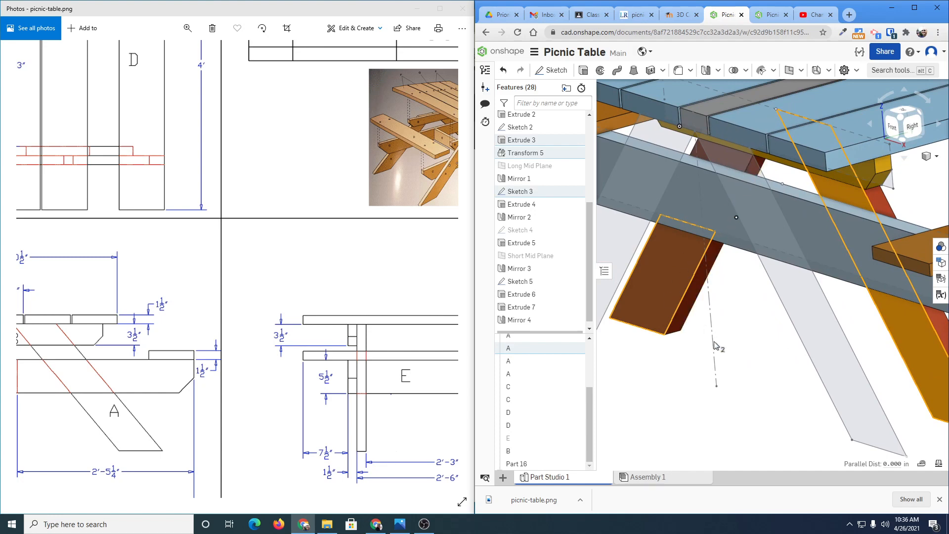
click(710, 455)
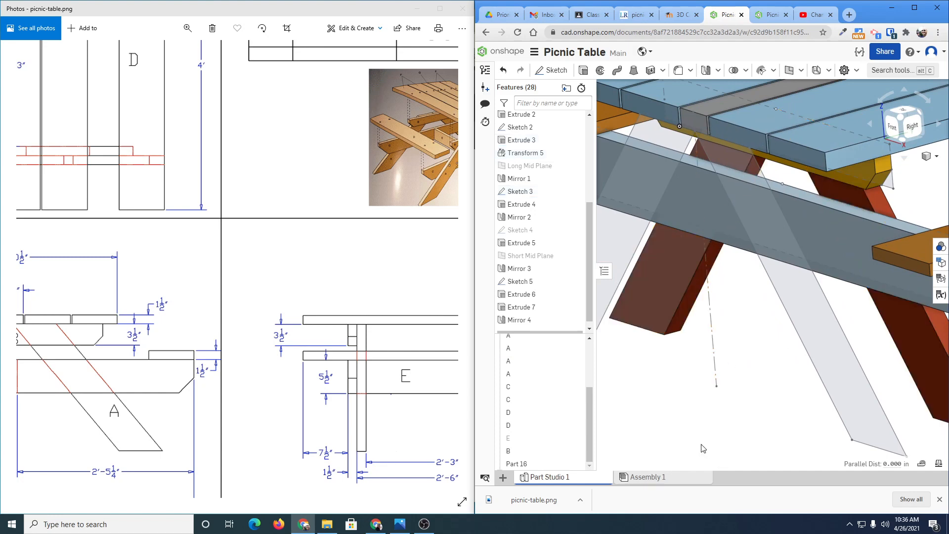
- Select one front leg's outer face, and examine how the legs and support boards meet at the table's front end
click(646, 281)
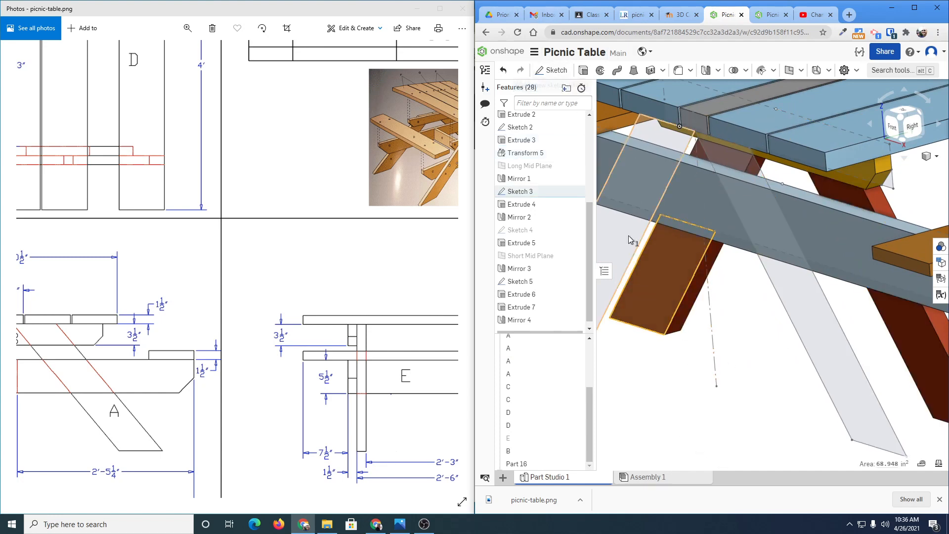
scroll(761, 300, down, 5)
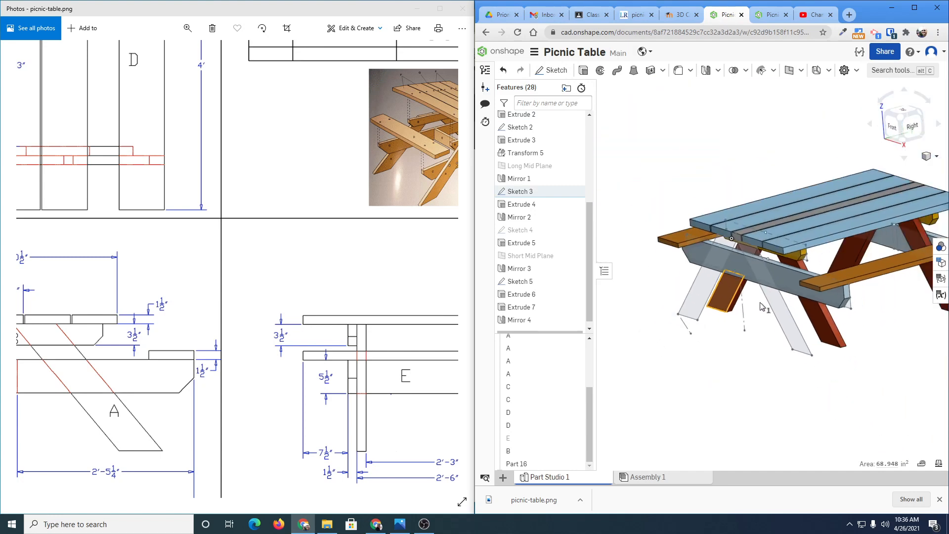
right_drag(769, 316, 794, 307)
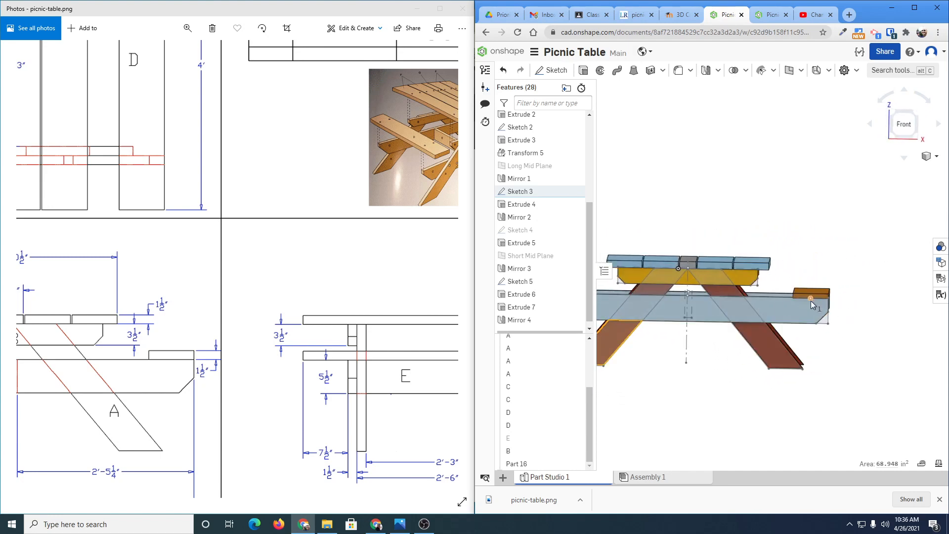
middle_drag(810, 300, 884, 297)
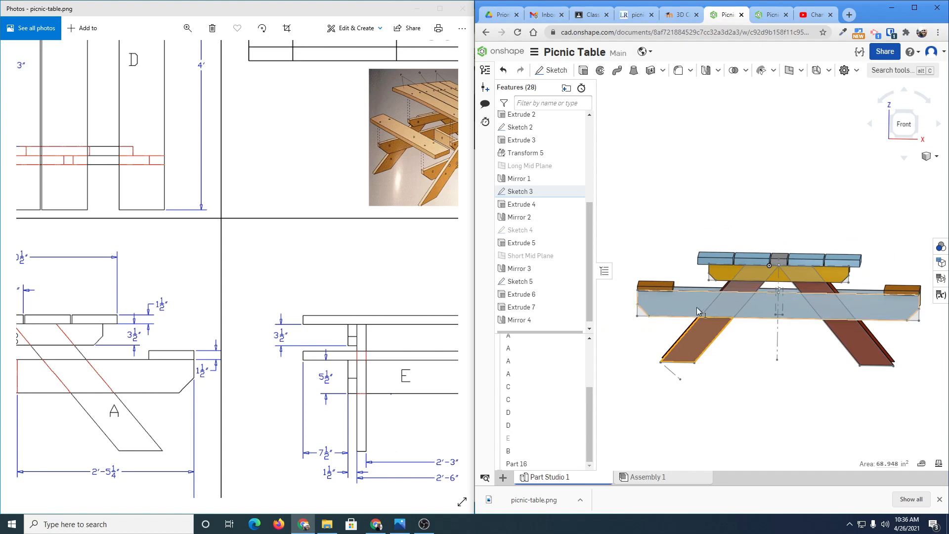
mouse_move(695, 307)
right_down()
mouse_move(704, 289)
mouse_move(701, 297)
right_up()
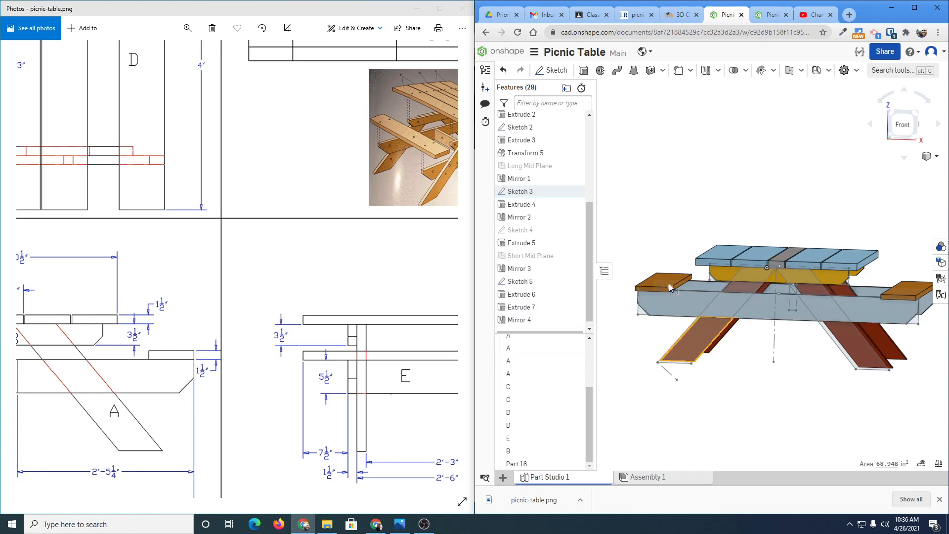
- Switch to the picnic-table.png drawing, and examine the complete side view with board E and its dimensions
click(382, 282)
drag(416, 294, 177, 206)
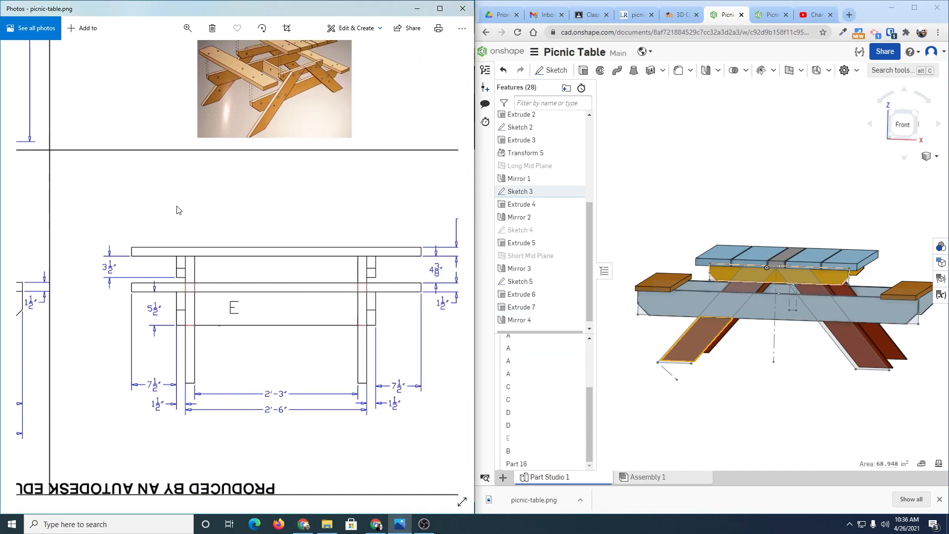
mouse_move(288, 238)
mouse_down()
mouse_move(197, 208)
mouse_move(179, 213)
mouse_move(203, 225)
mouse_up()
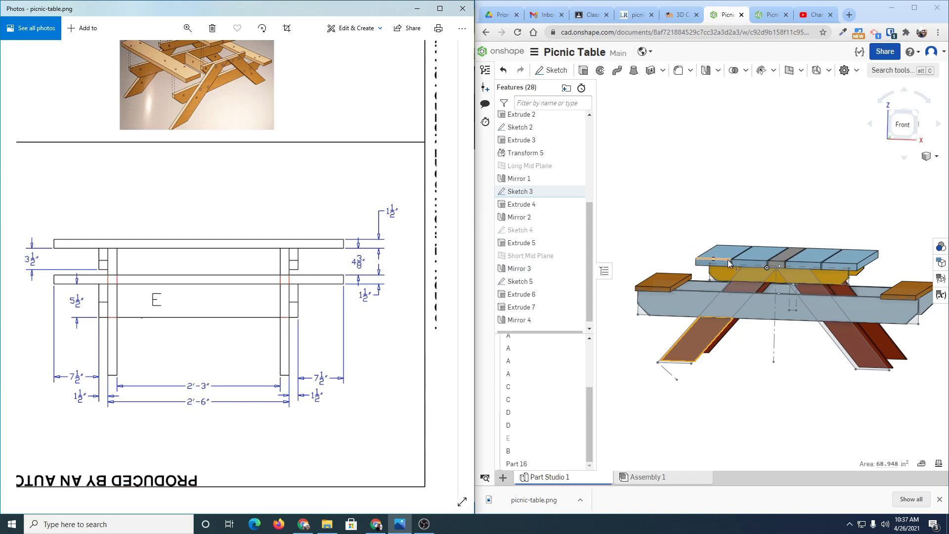
- Switch back to Onshape, and open Sketch 5 on the face of Mirror 2 for editing
click(738, 336)
right_drag(771, 353, 778, 264)
scroll(752, 255, up, 5)
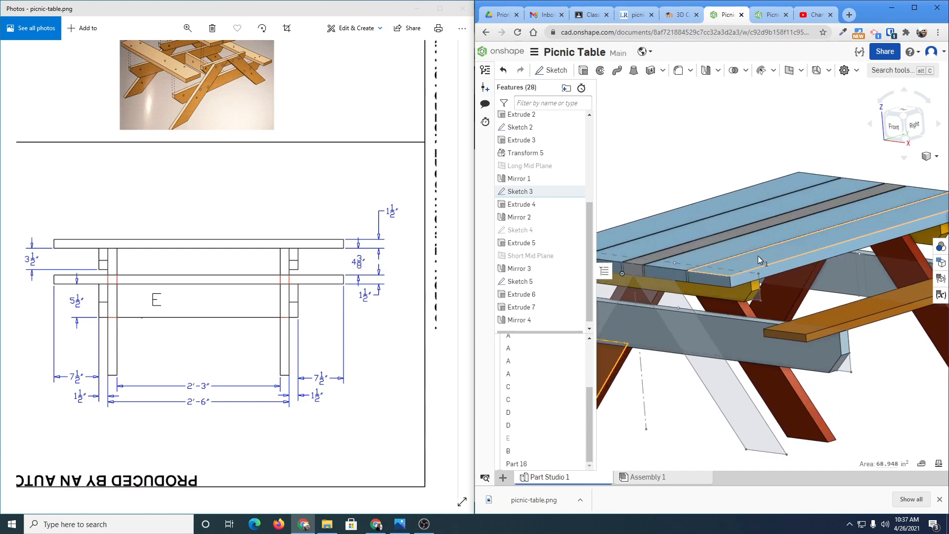
right_drag(764, 251, 769, 248)
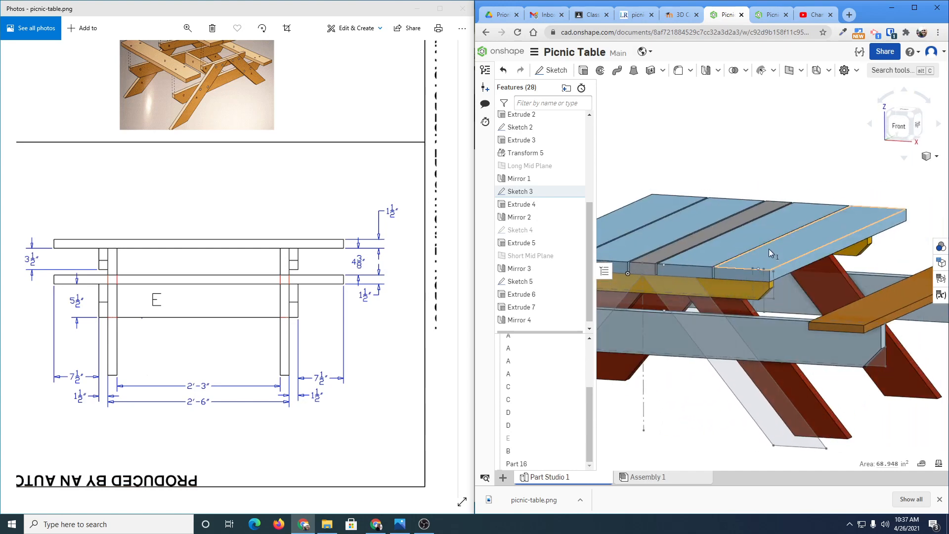
middle_drag(769, 248, 760, 188)
scroll(758, 202, up, 5)
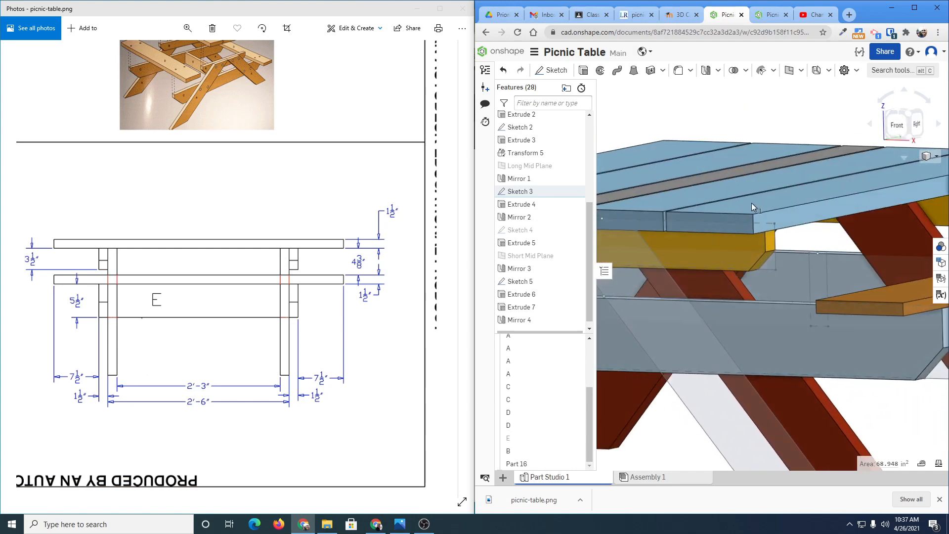
scroll(750, 203, up, 2)
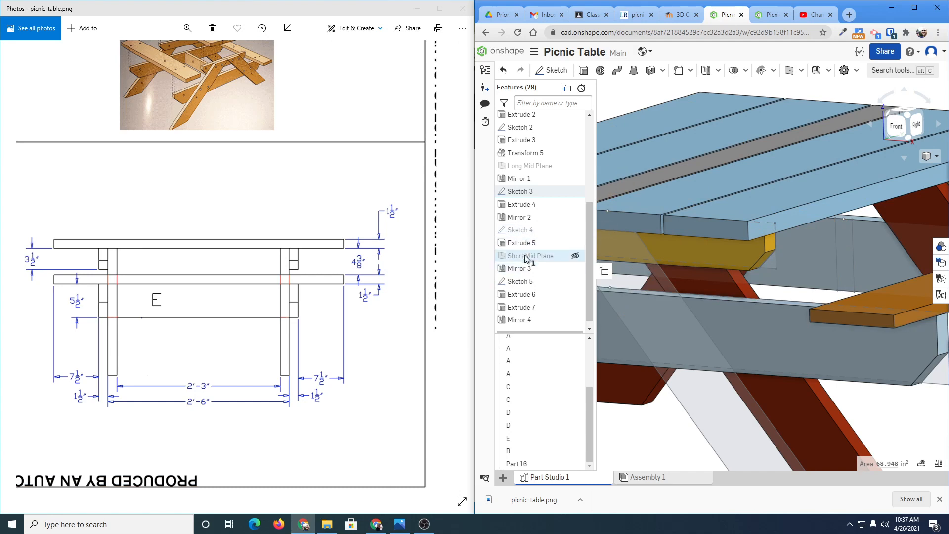
double_click(519, 281)
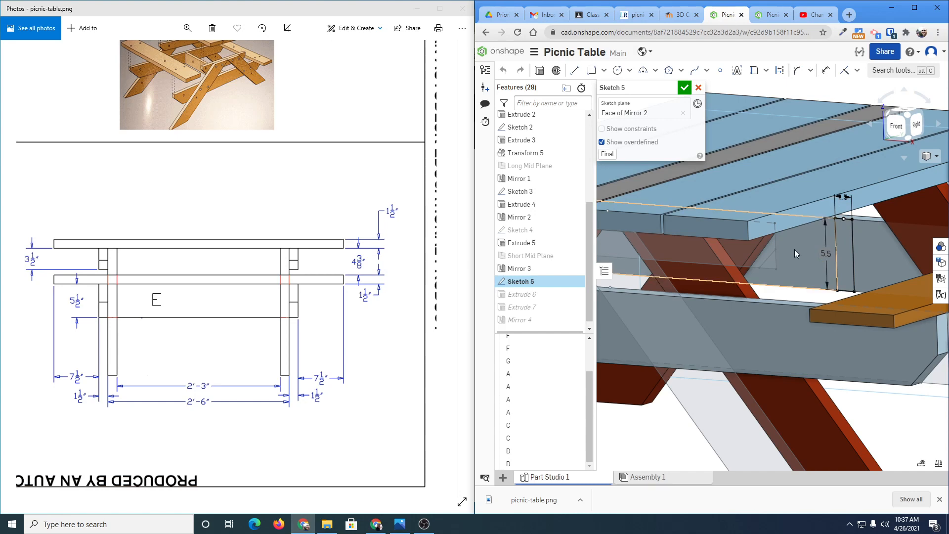
scroll(786, 255, up, 2)
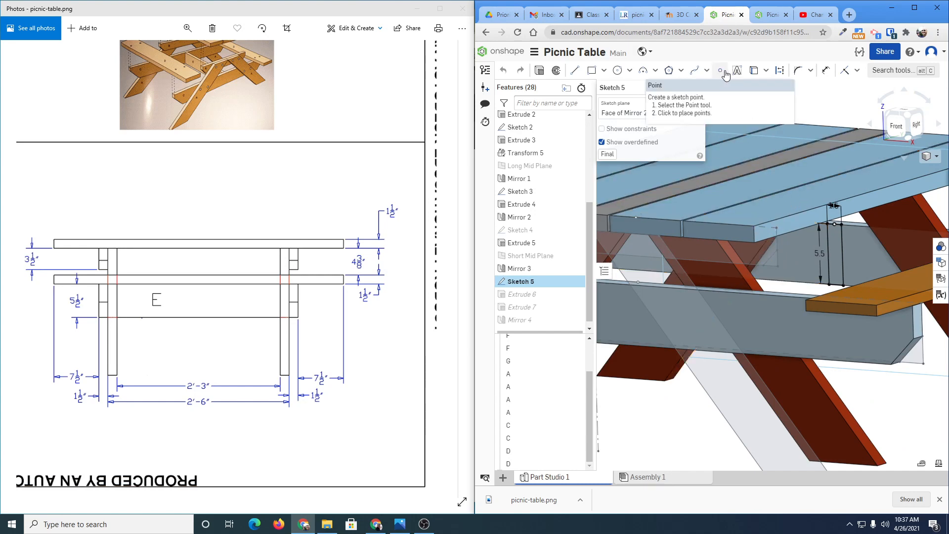
- Draw a narrow upright rectangle about 8.7 in tall in Sketch 5, in the empty area beyond the bench
click(591, 70)
scroll(895, 327, up, 2)
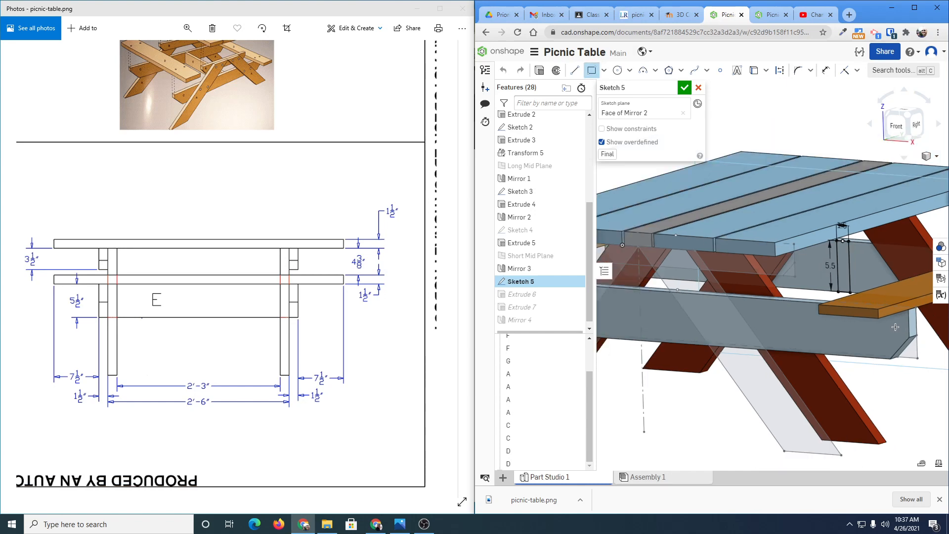
scroll(894, 326, up, 3)
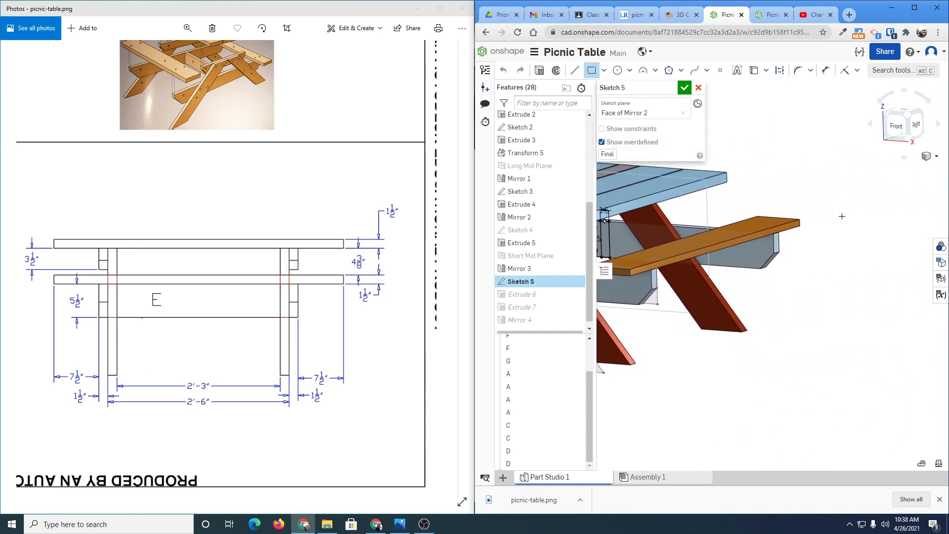
click(842, 216)
click(860, 274)
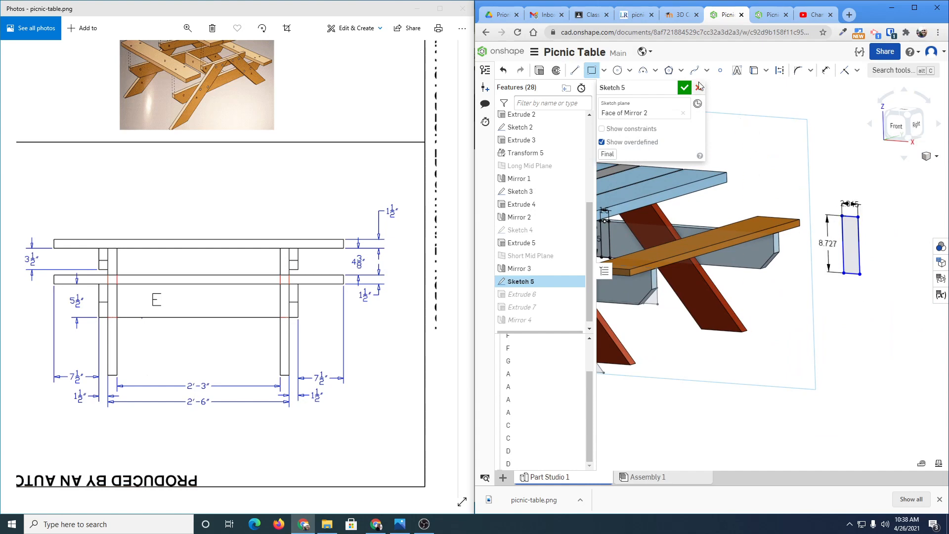
- Place a sketch point at the midpoint of the rectangle's upper edge in Sketch 5
click(720, 70)
scroll(845, 198, up, 2)
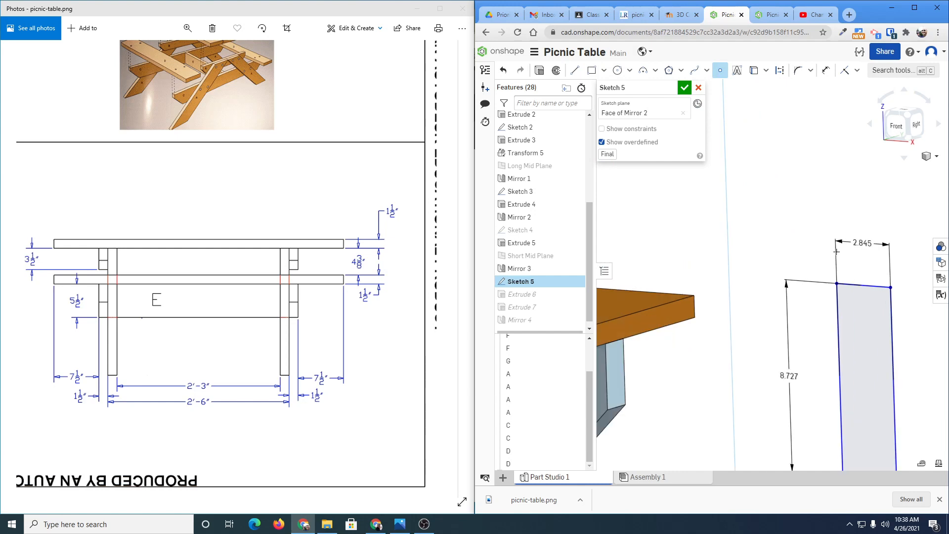
click(863, 285)
key(Escape)
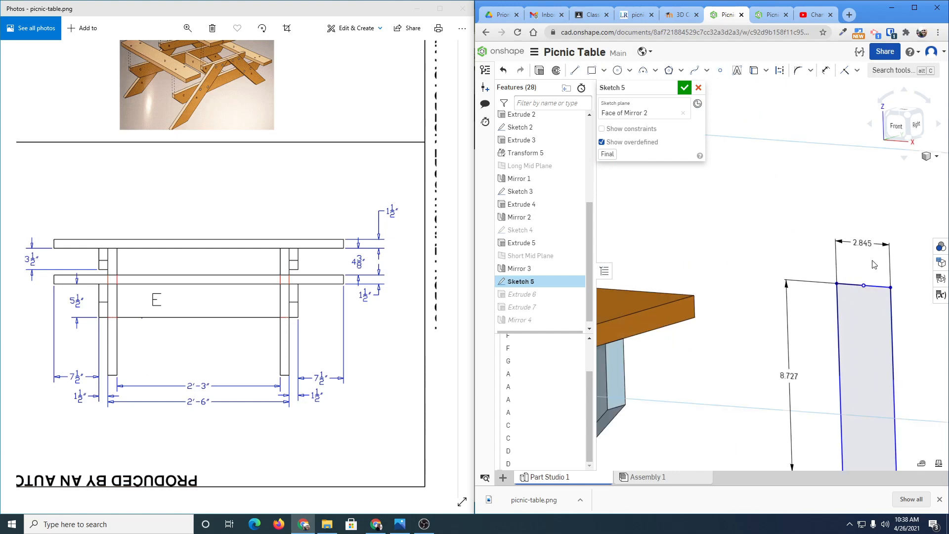
- Constrain the point to the midpoint of the bench board's lower front edge, check it face-on, and discard the Sketch 5 changes
click(857, 70)
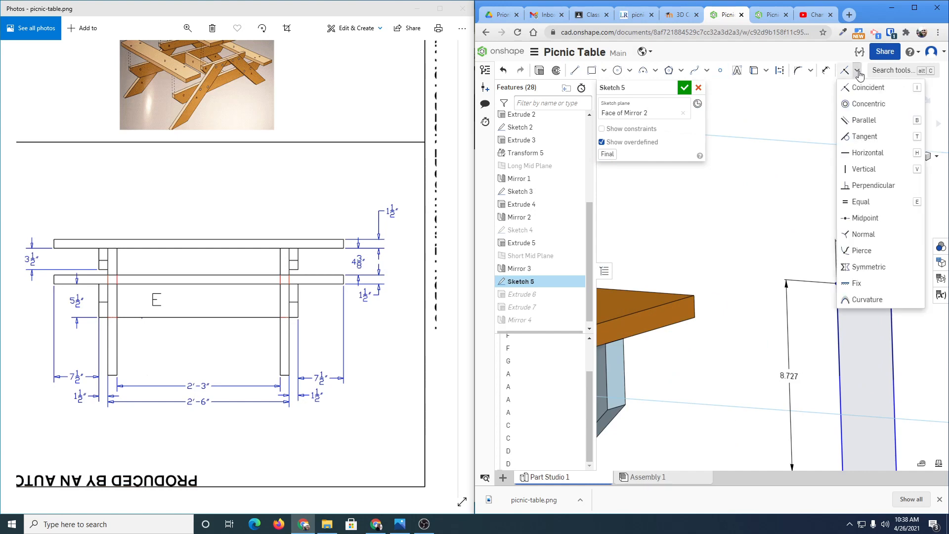
click(862, 218)
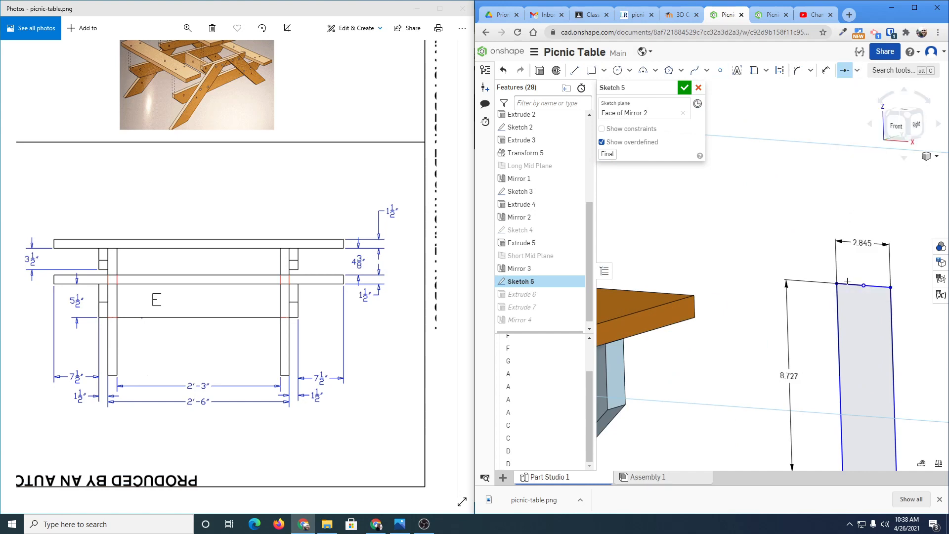
click(863, 285)
middle_drag(720, 368, 903, 274)
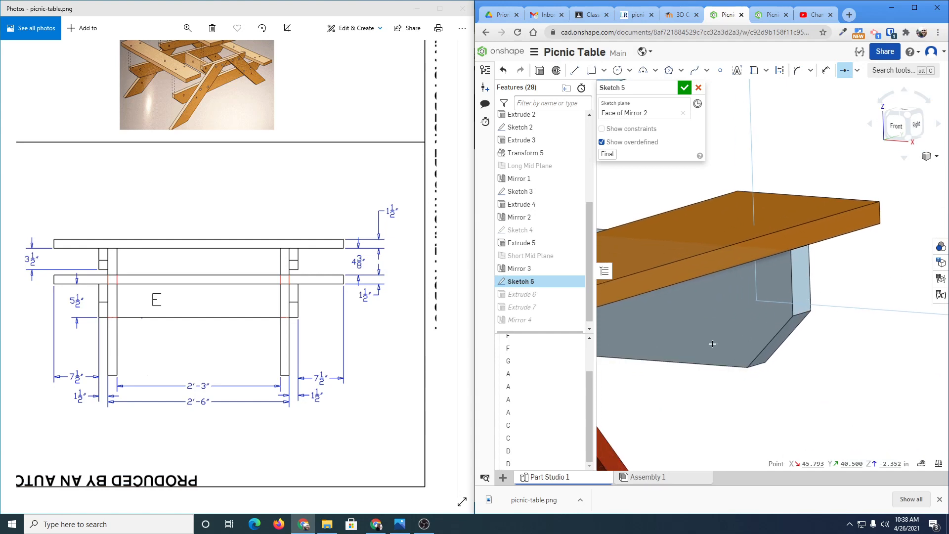
scroll(784, 294, down, 5)
middle_drag(784, 294, 794, 295)
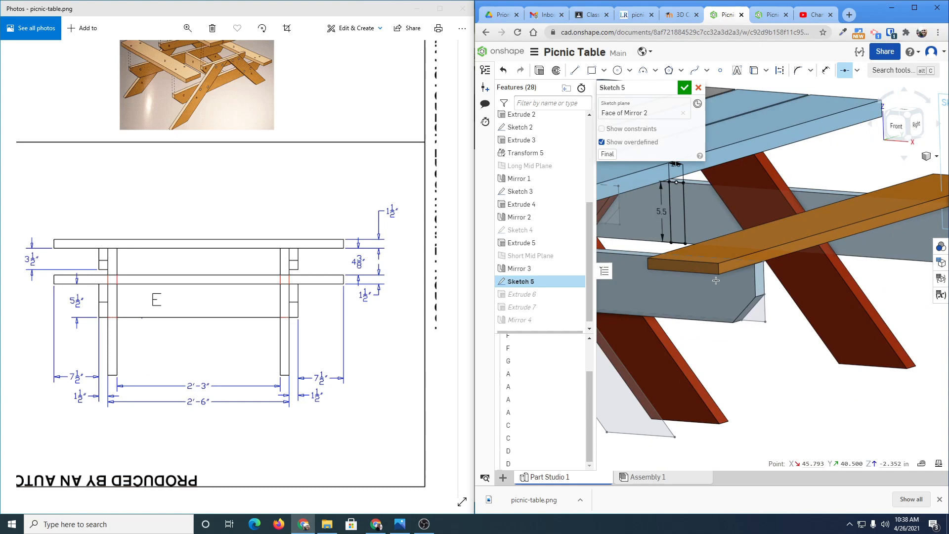
click(688, 272)
key(n)
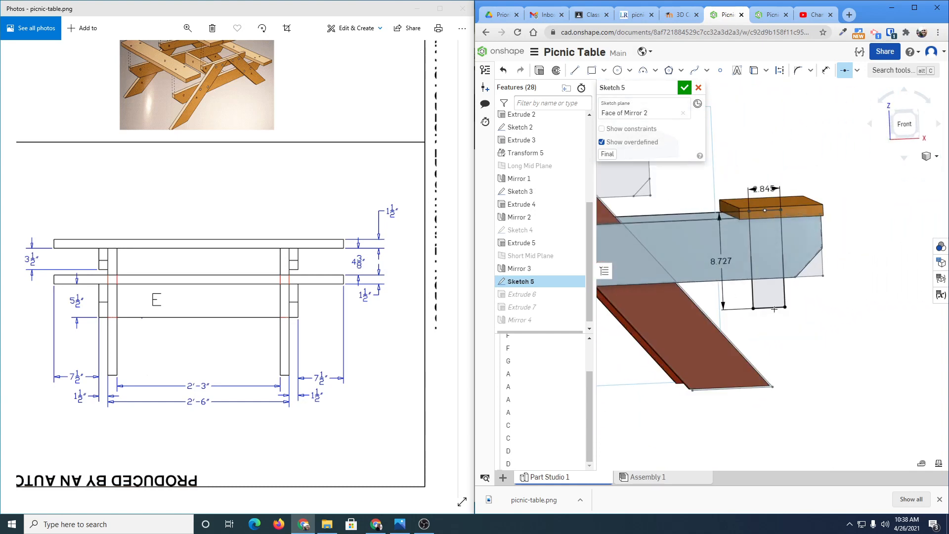
click(910, 130)
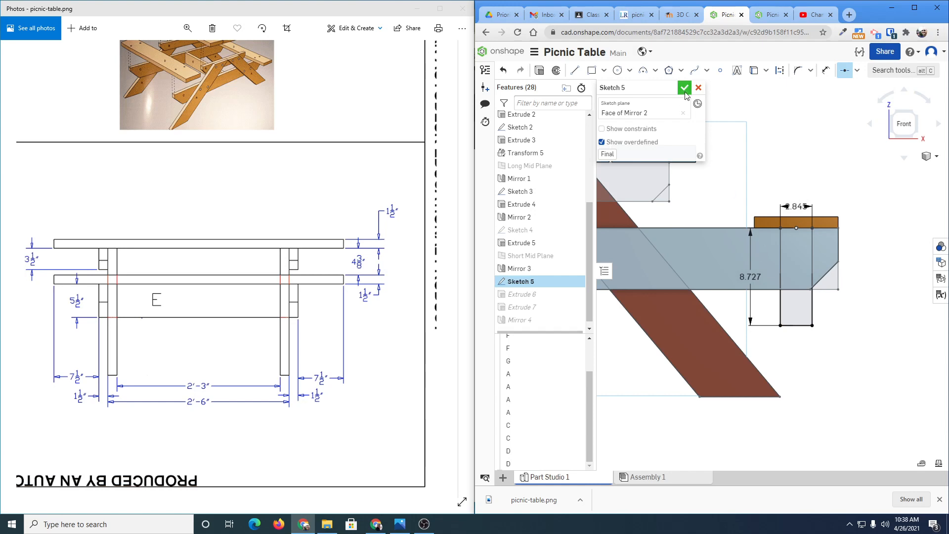
click(698, 88)
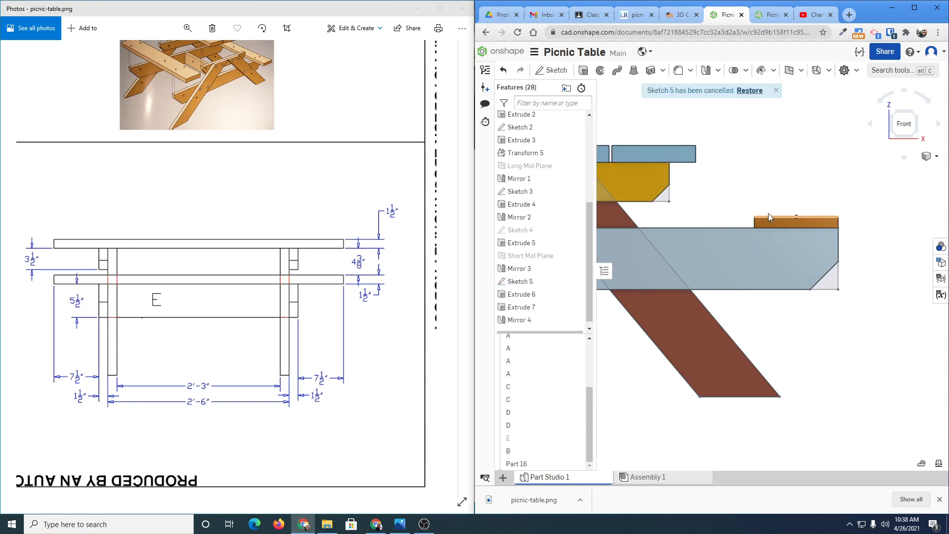
- Examine the Sketch 5 profile beneath the tabletop, and review the settings of Extrude 7 without changing them
right_drag(768, 212, 810, 214)
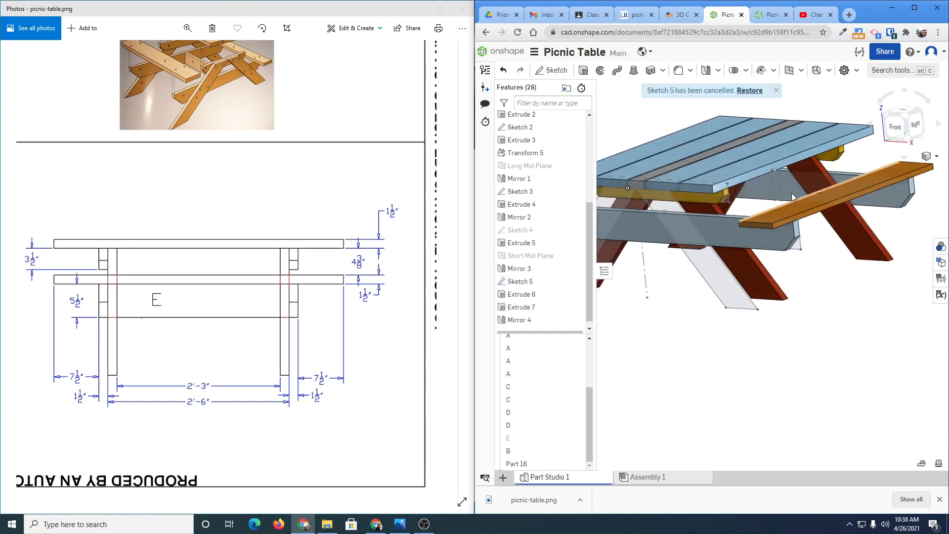
scroll(775, 186, up, 5)
middle_drag(774, 183, 776, 191)
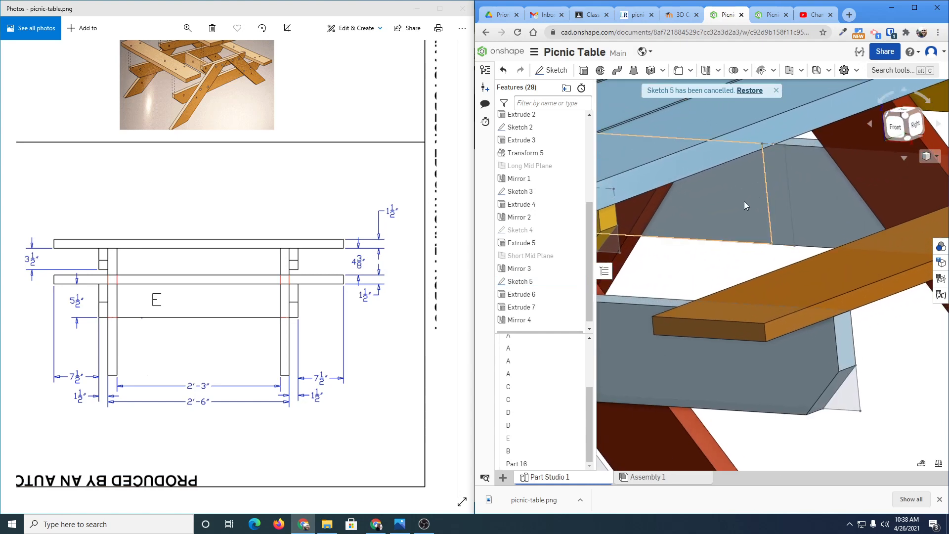
right_drag(631, 312, 626, 341)
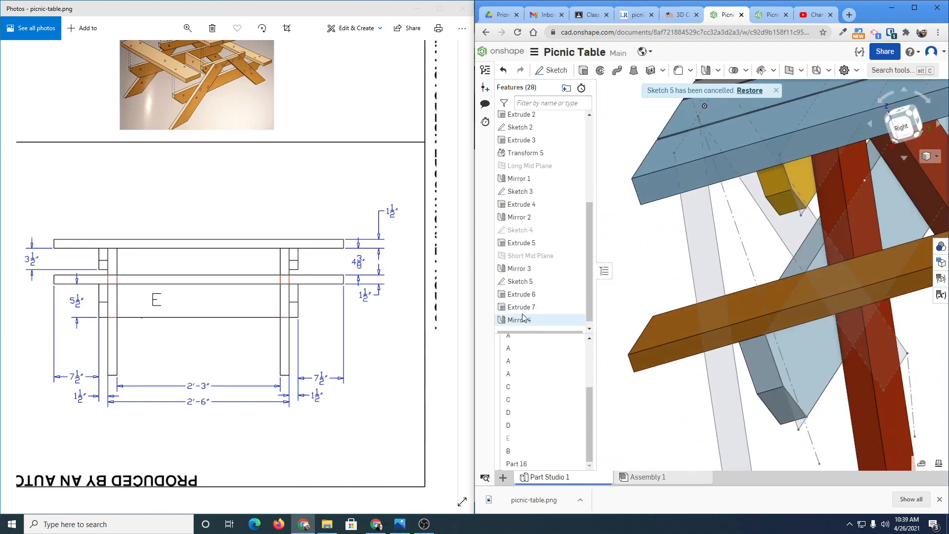
scroll(524, 316, down, 1)
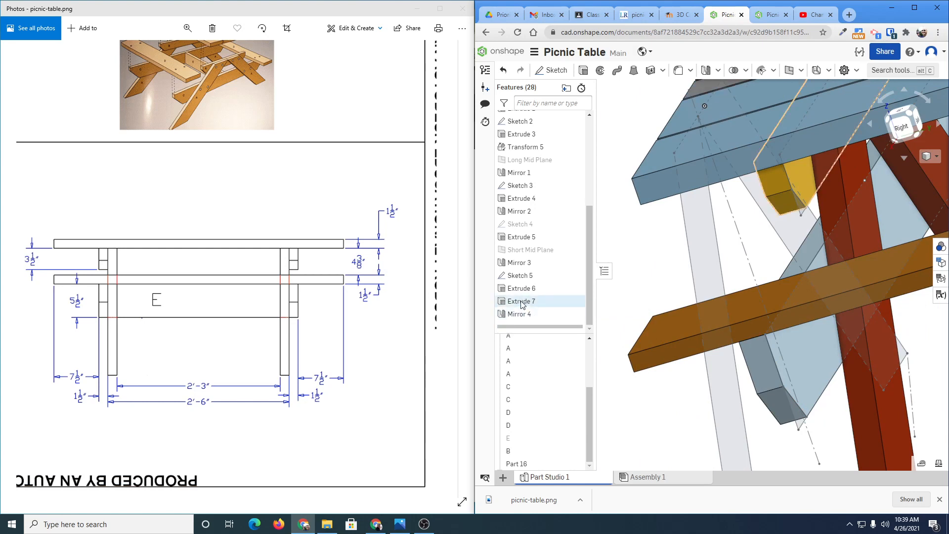
double_click(522, 303)
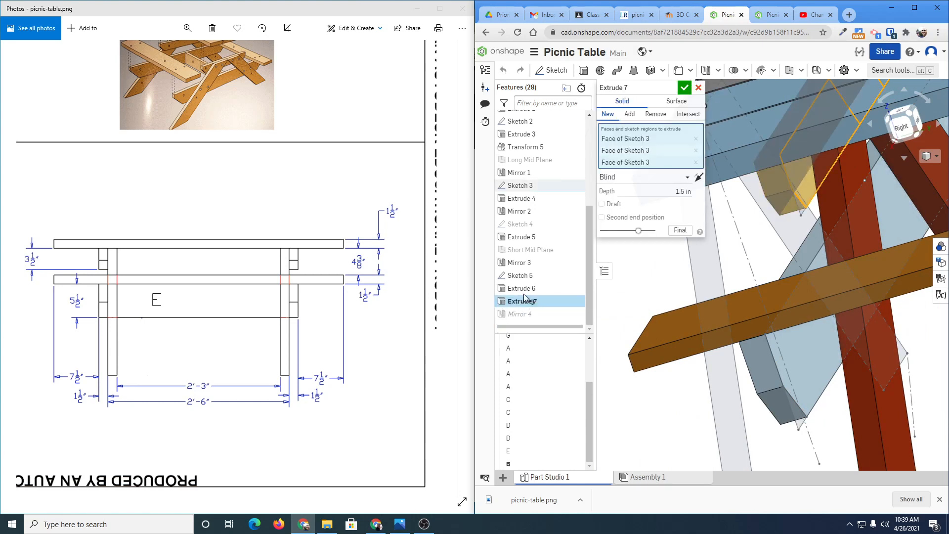
click(698, 87)
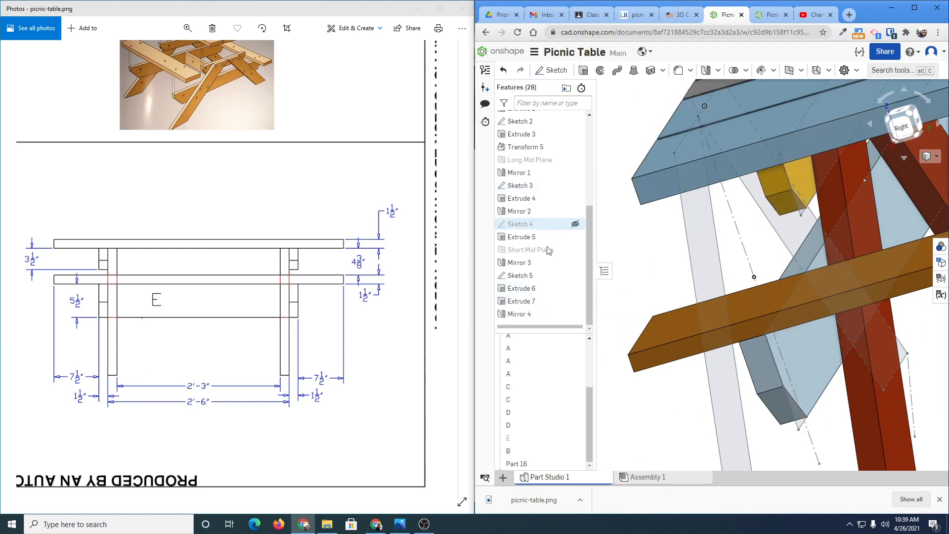
- Open Extrude 6, review how the Sketch 5 faces are extruded, and close it with its settings kept
double_click(518, 290)
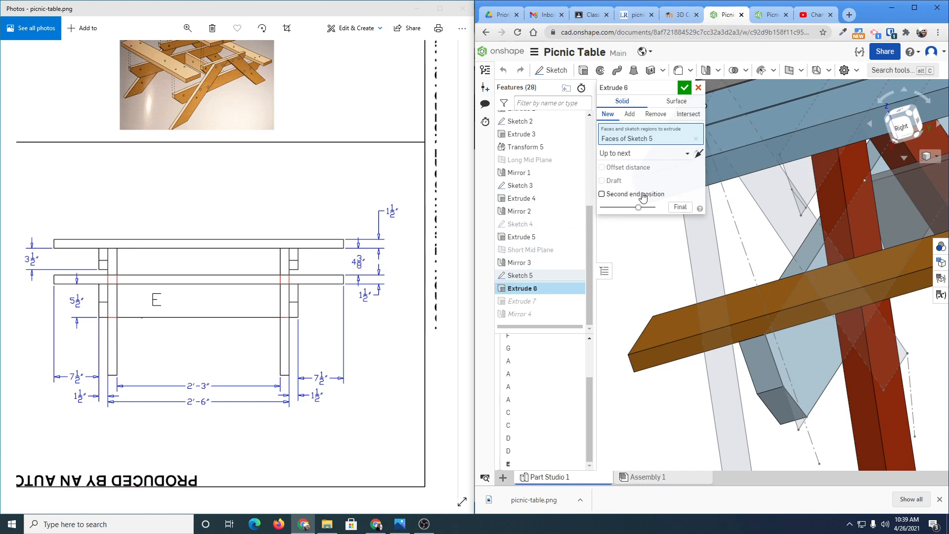
right_drag(715, 259, 754, 181)
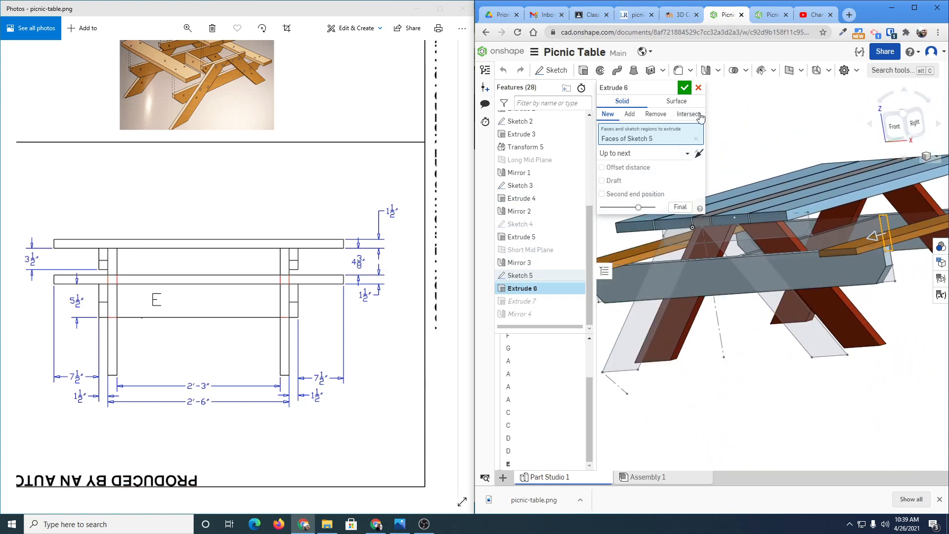
click(684, 88)
- Show the parts list from its beginning, and fit the whole picnic table in an isometric view
scroll(805, 279, down, 3)
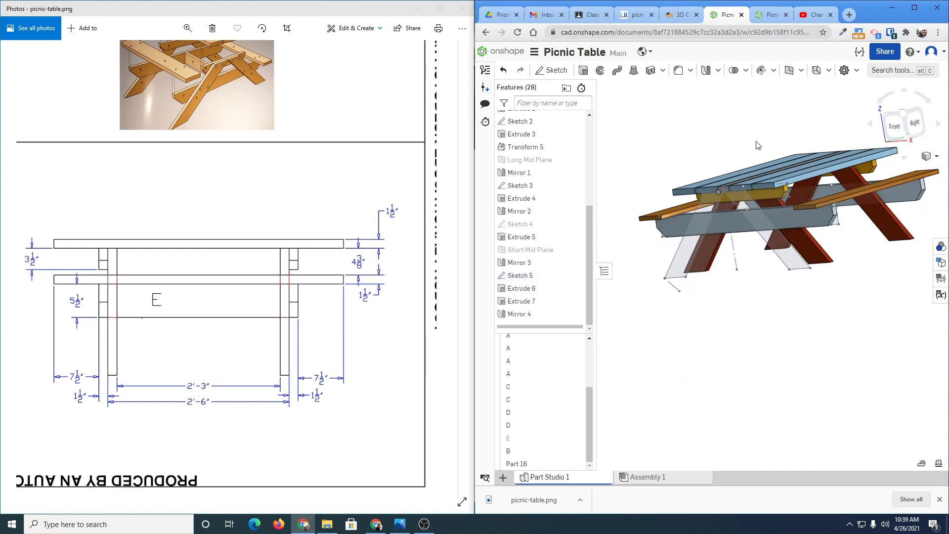
right_drag(805, 285, 792, 279)
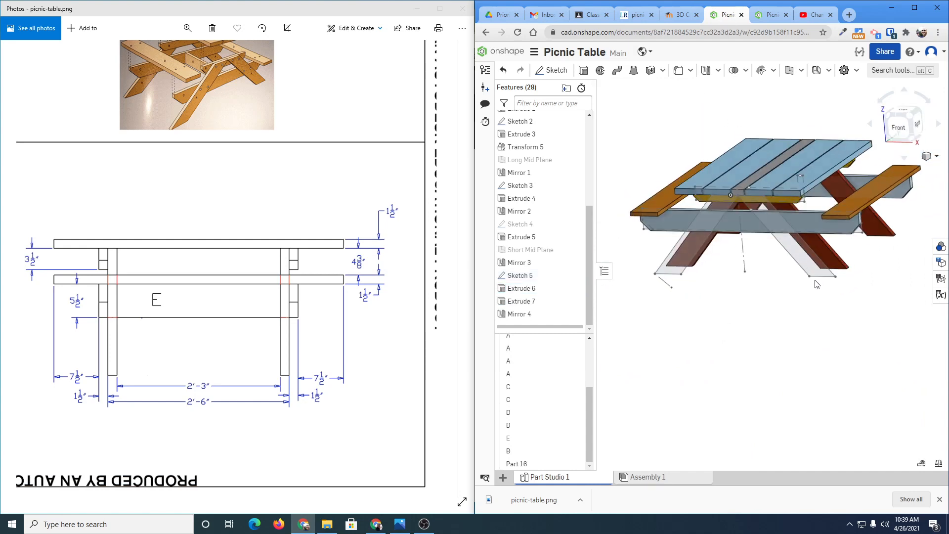
drag(590, 425, 586, 363)
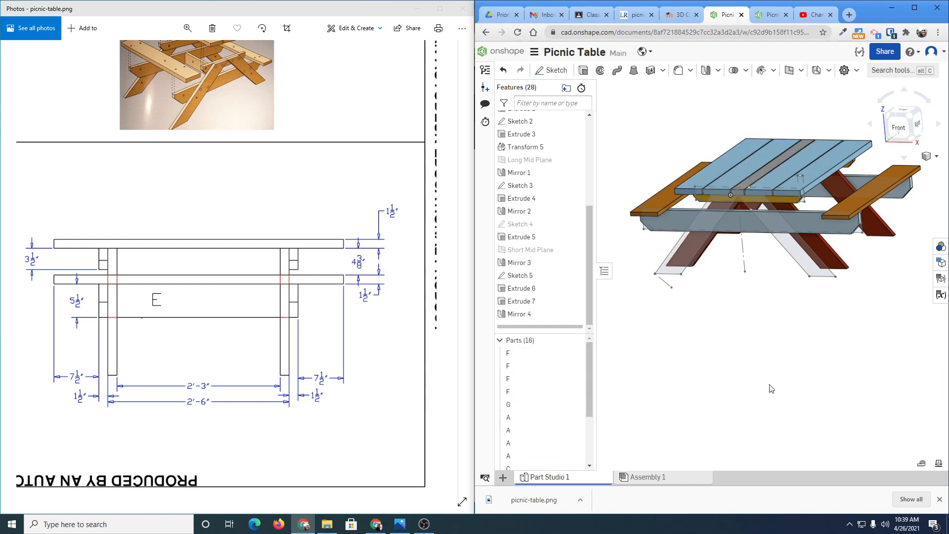
mouse_move(830, 374)
right_down()
mouse_move(822, 361)
mouse_move(819, 372)
right_up()
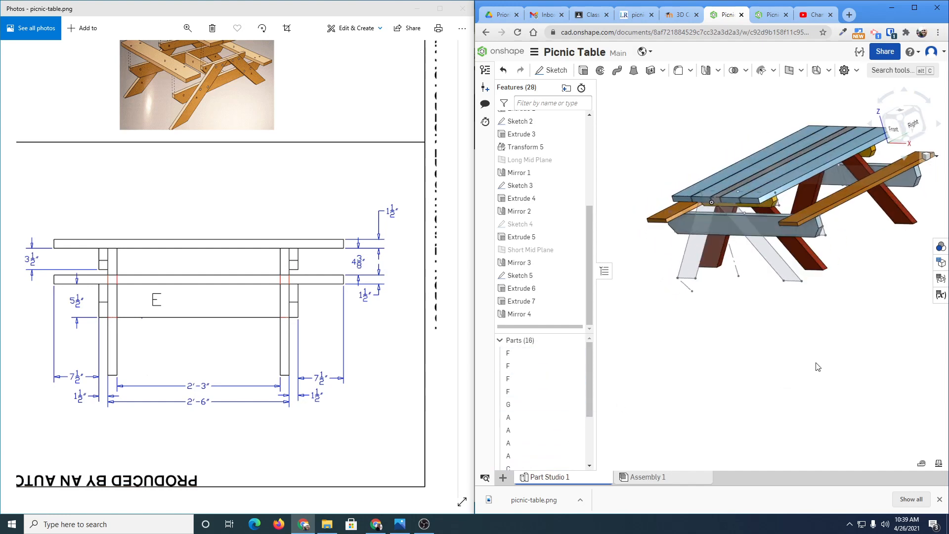
key(f)
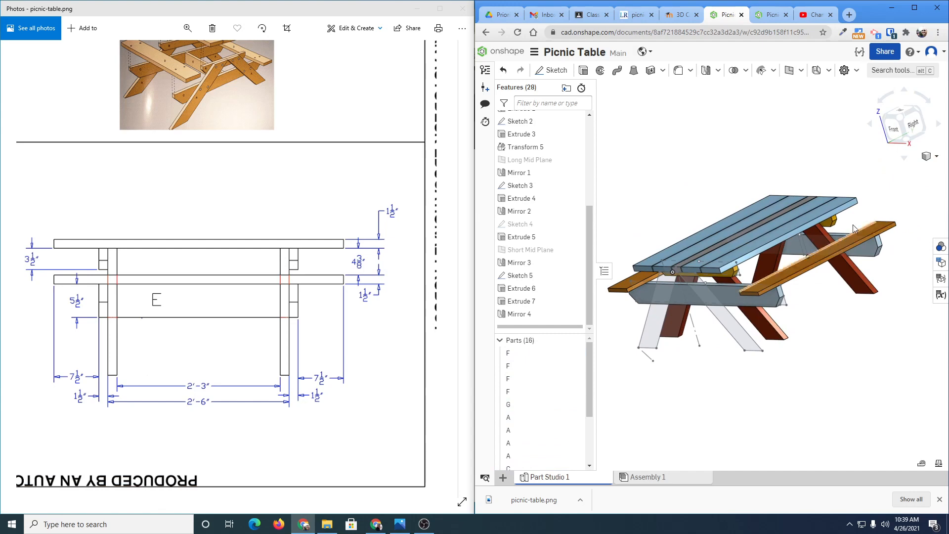
click(902, 121)
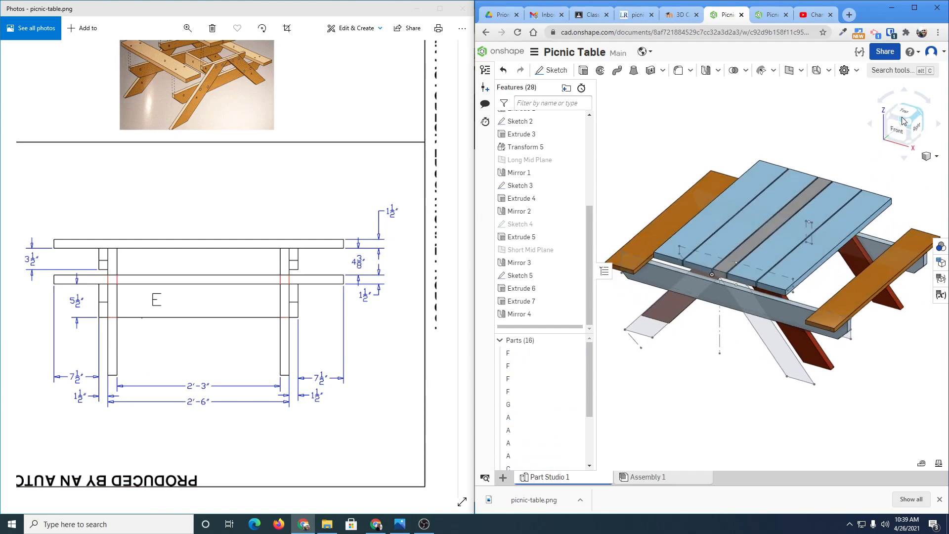